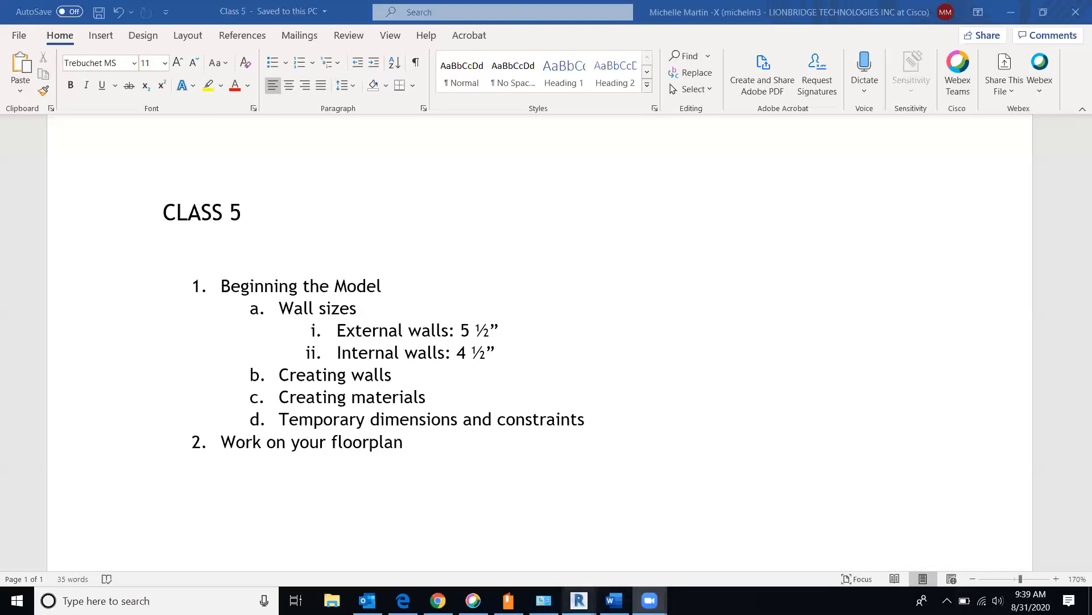
Switch to Revit and create a new project from the Architectural Template.
{"action": "mouse_move", "coordinate": [580, 601]}
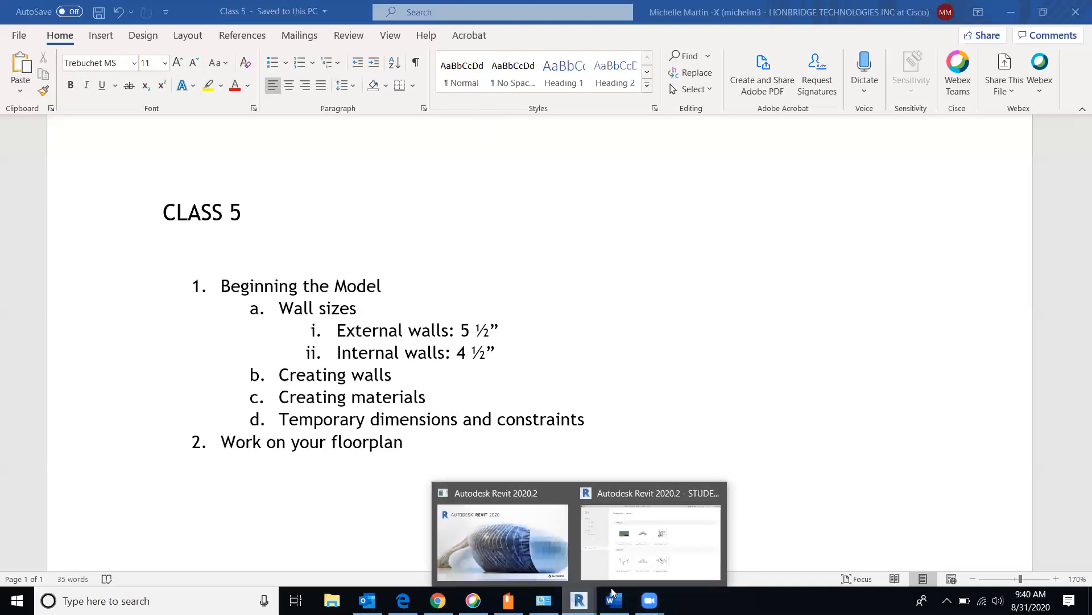
{"action": "left_click", "coordinate": [681, 542]}
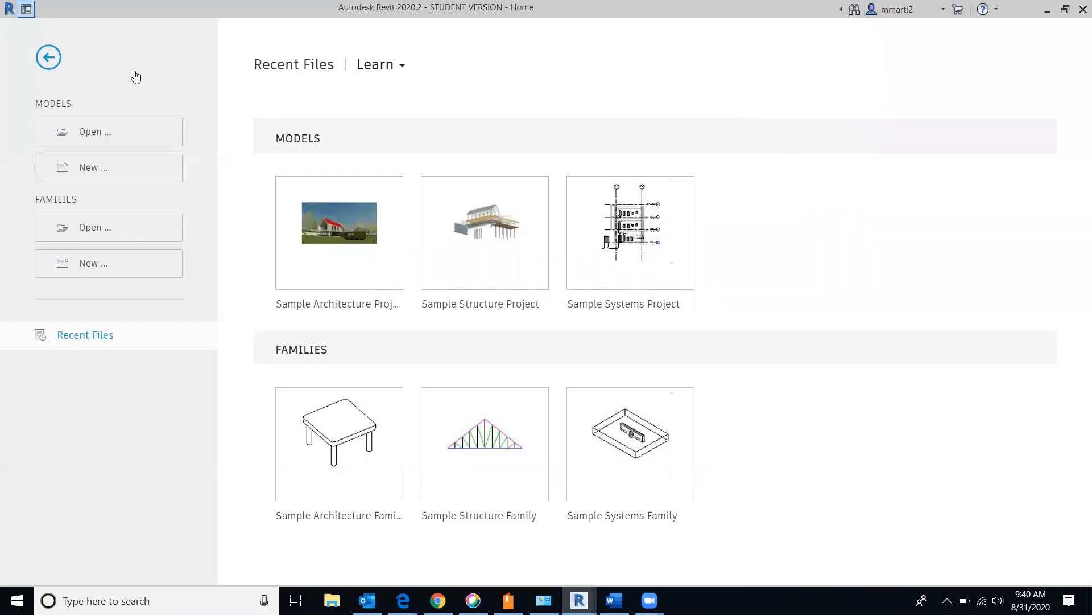
{"action": "left_click", "coordinate": [91, 168]}
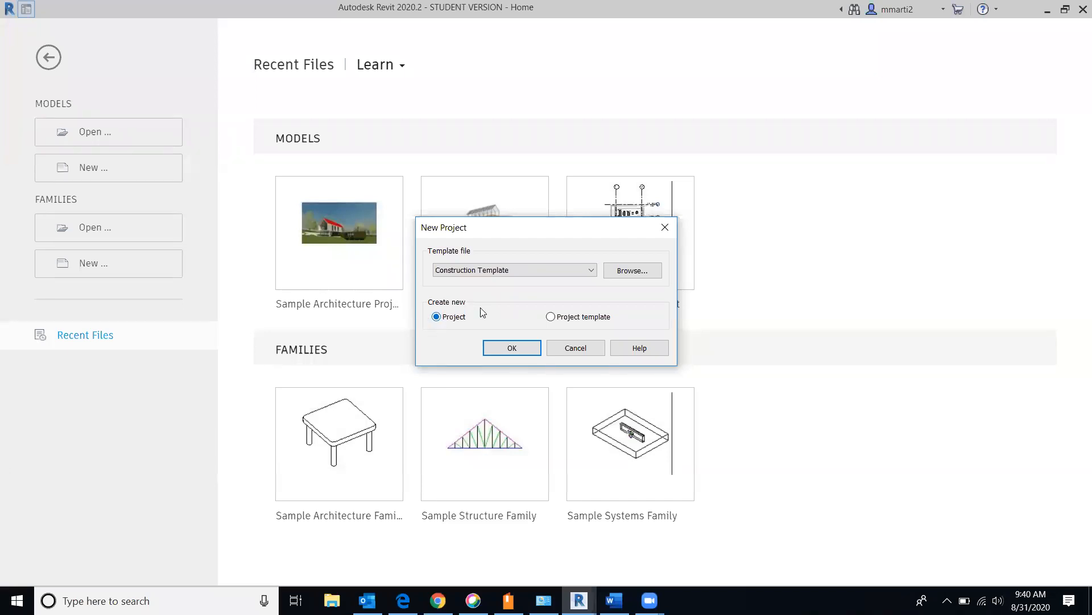
{"action": "left_click", "coordinate": [592, 271]}
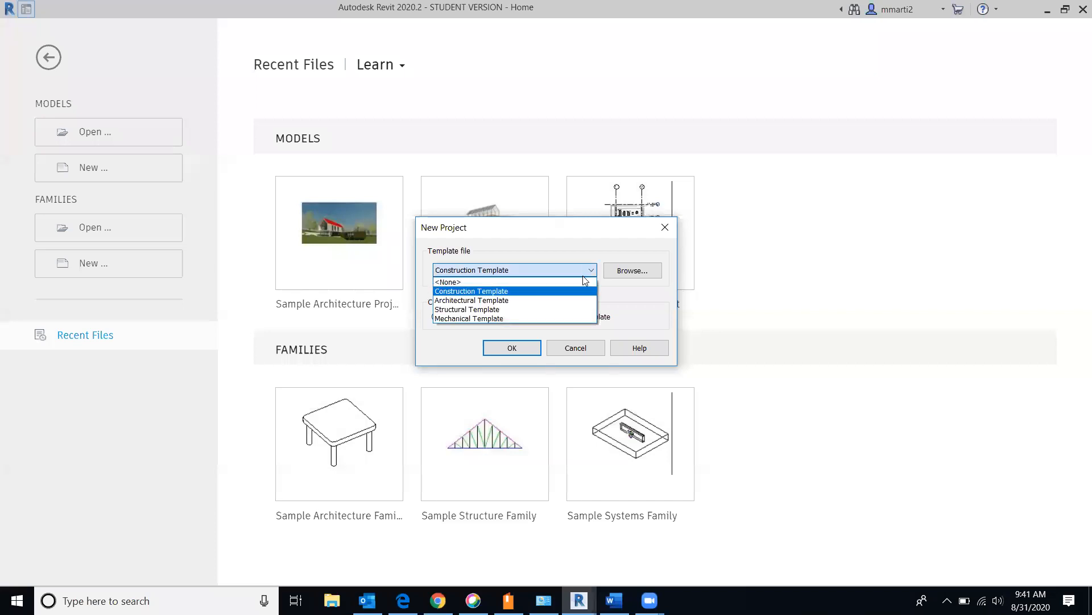
{"action": "left_click", "coordinate": [503, 302]}
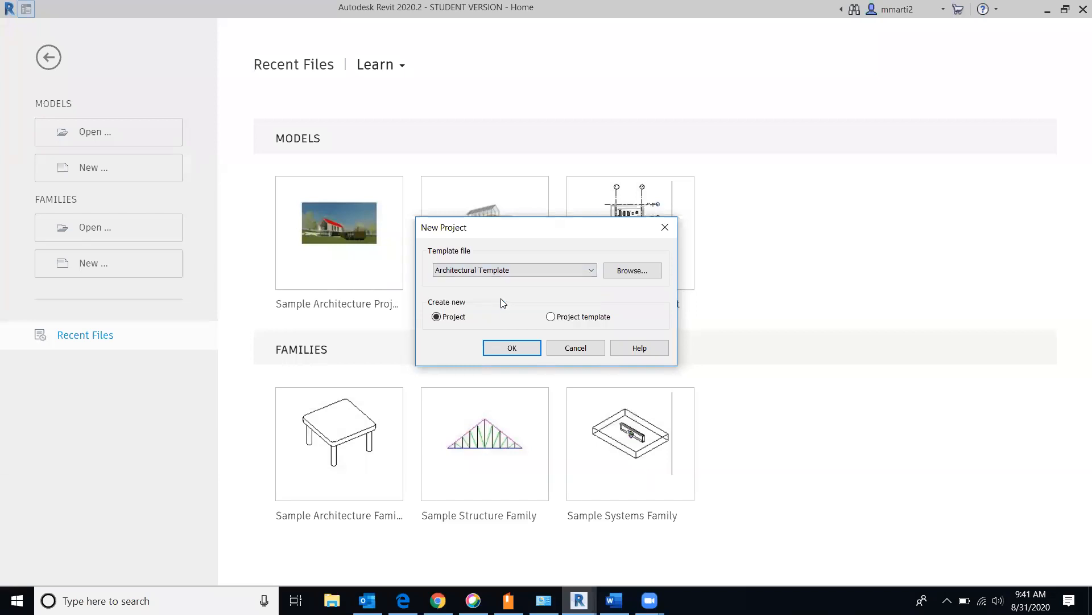
{"action": "left_click", "coordinate": [527, 350]}
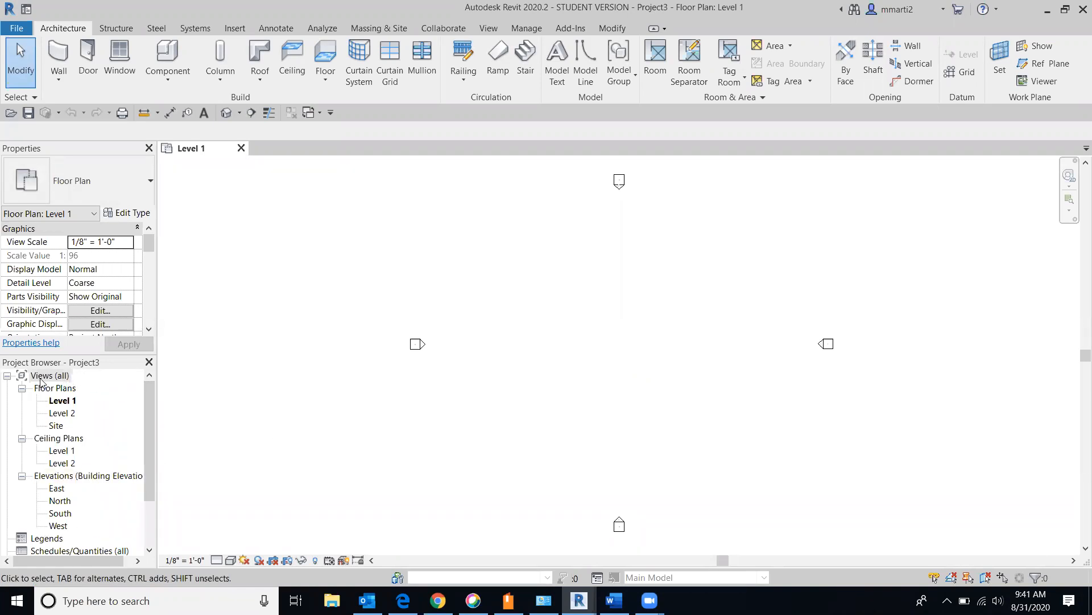
Compare a temporary Construction Template project with the architectural project, and close the temporary one.
{"action": "left_click", "coordinate": [12, 30]}
{"action": "left_click", "coordinate": [21, 94]}
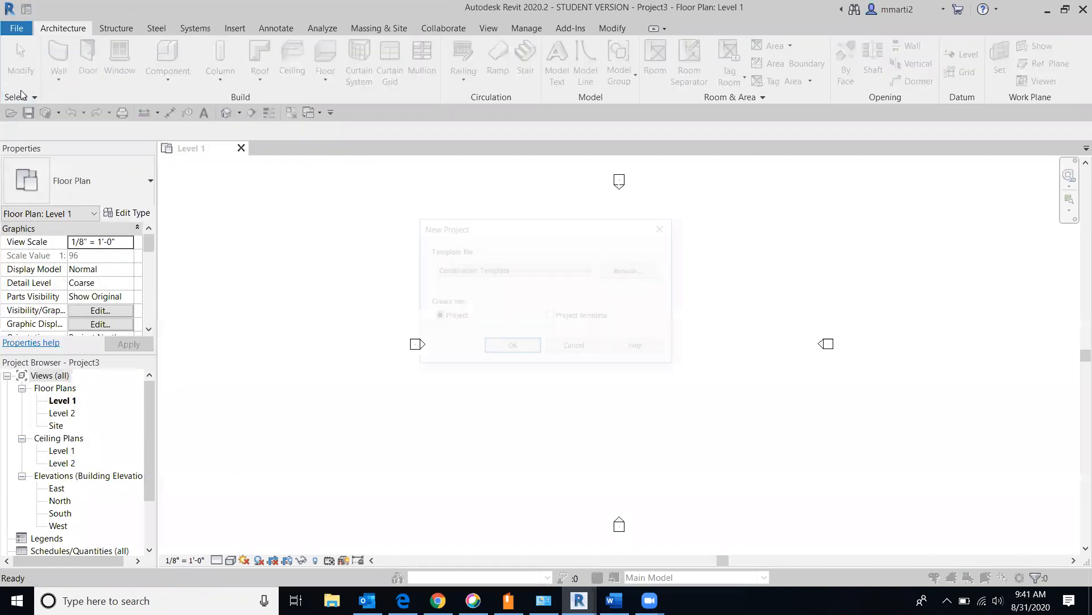
{"action": "left_click", "coordinate": [514, 347]}
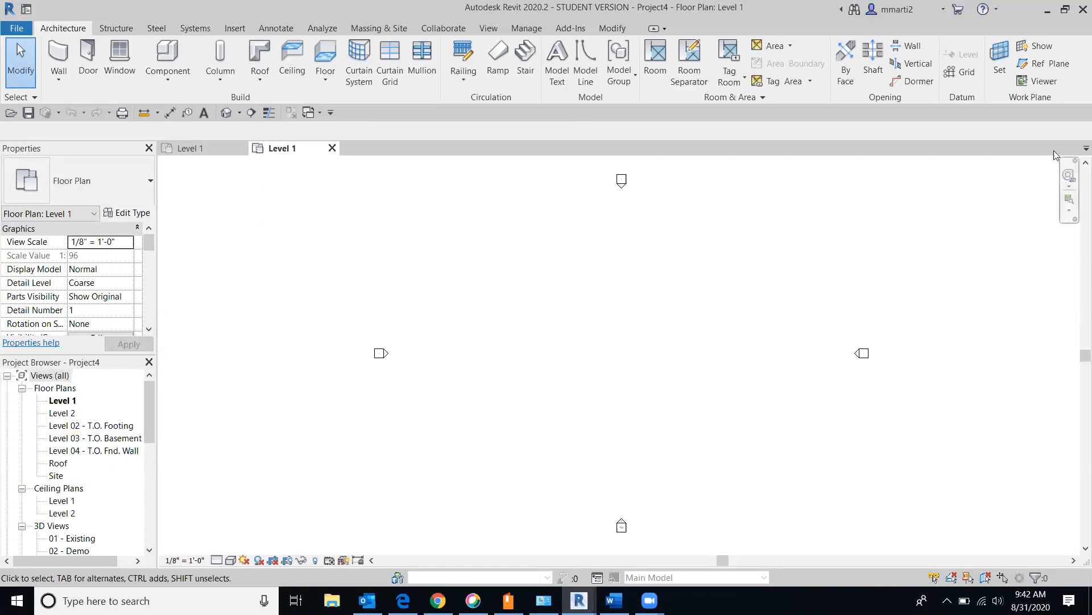
{"action": "left_click", "coordinate": [198, 148]}
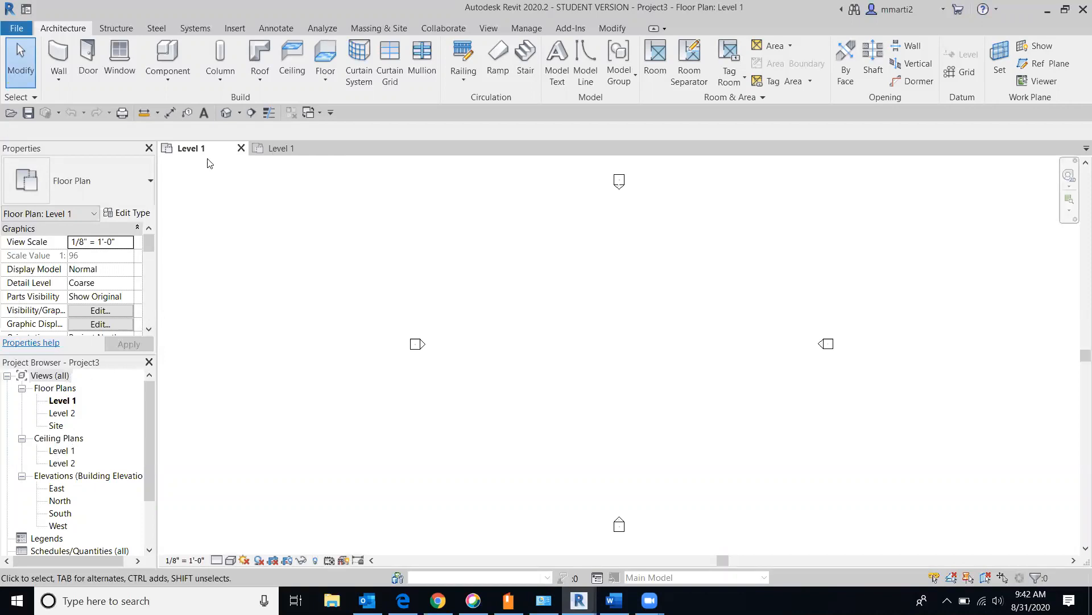
{"action": "left_click", "coordinate": [293, 148]}
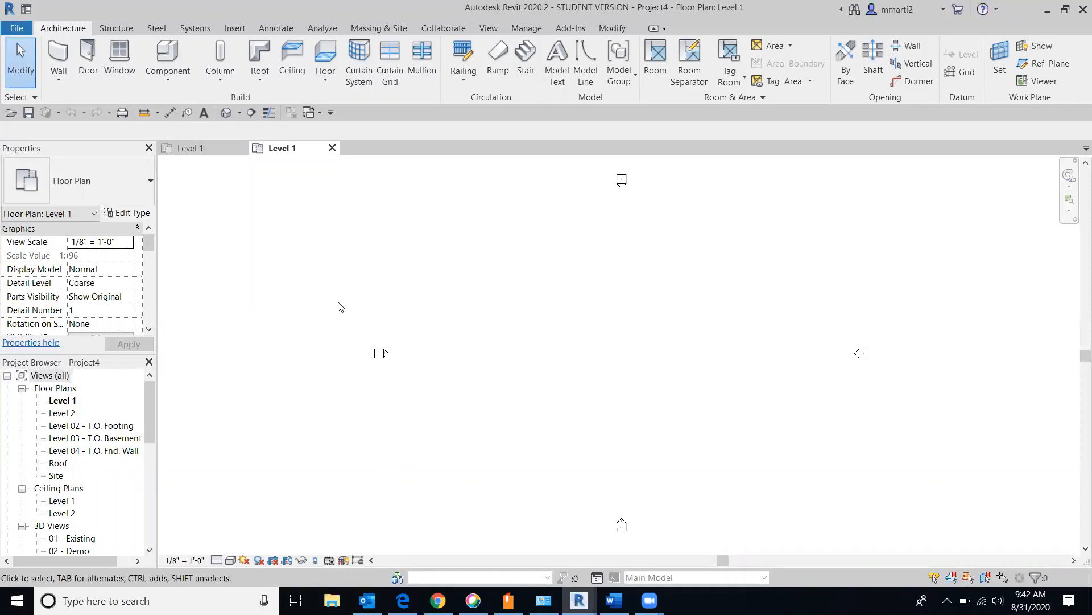
{"action": "left_click", "coordinate": [332, 148]}
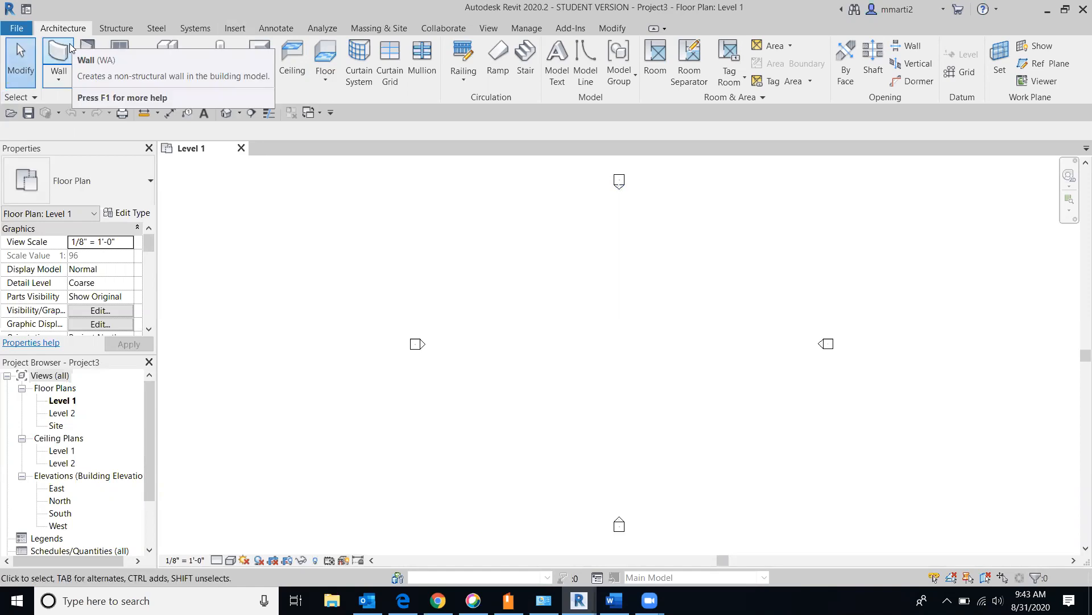
Start the Wall tool with the Basic Wall type Generic - 8".
{"action": "left_click", "coordinate": [62, 56]}
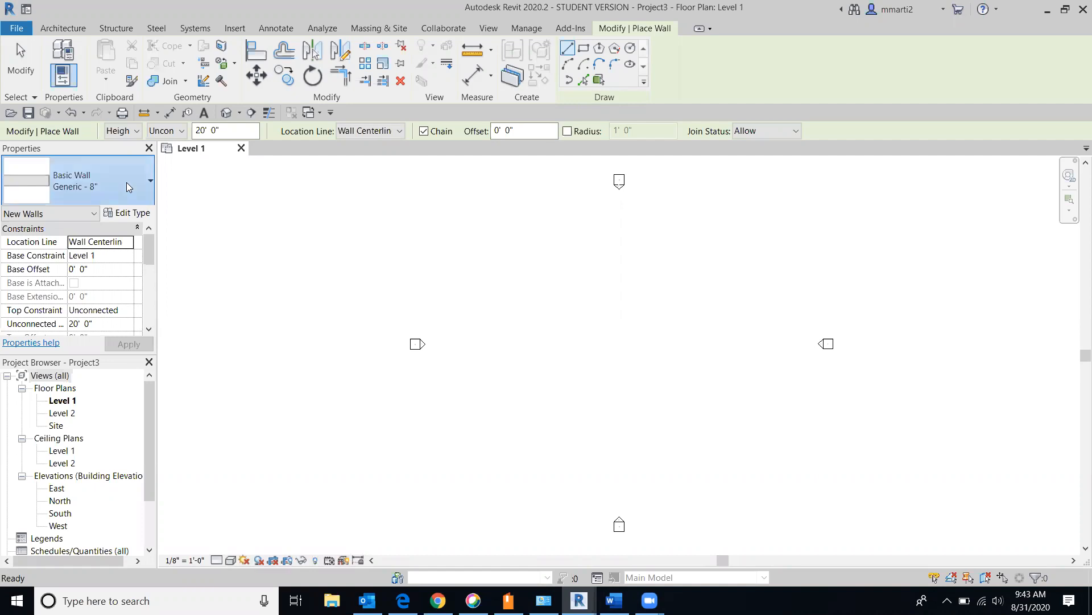
{"action": "left_click", "coordinate": [127, 182]}
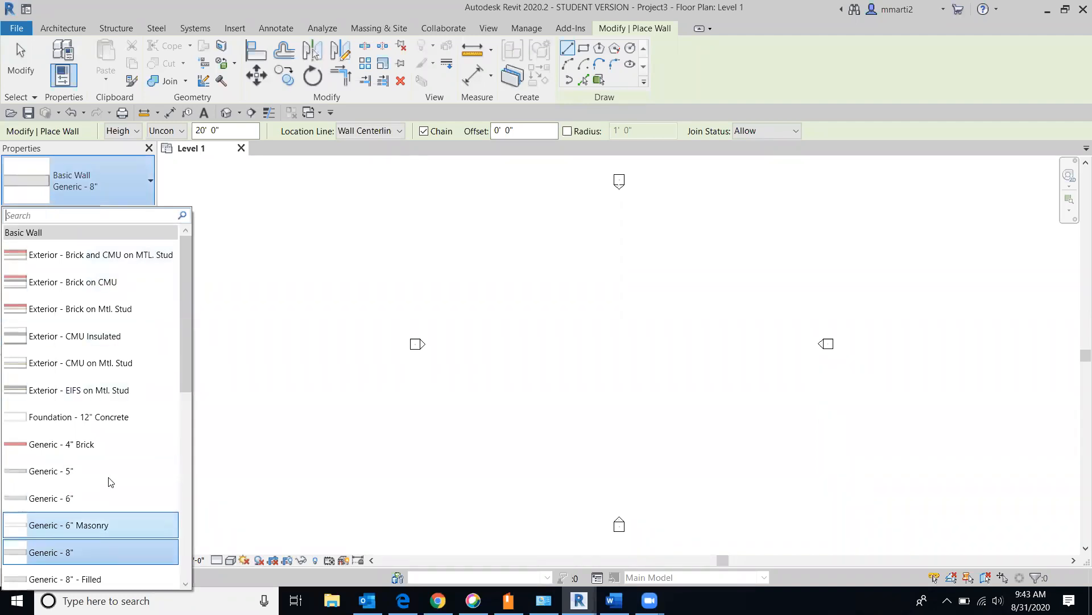
{"action": "left_click", "coordinate": [48, 553]}
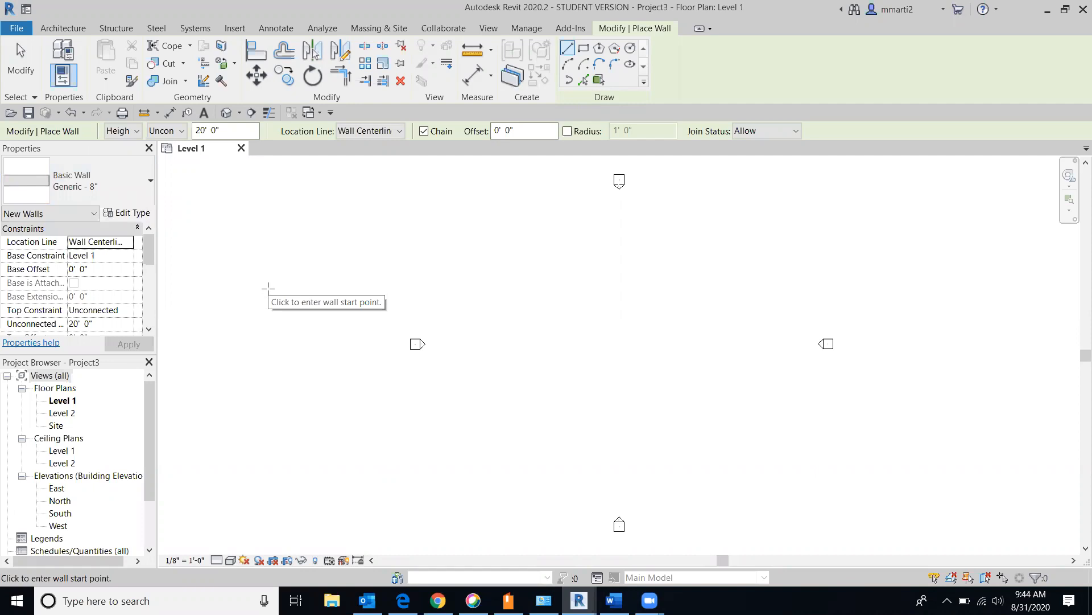
Duplicate the Generic - 8" wall type under the name Wall External 5 1/2" MCM.
{"action": "left_click", "coordinate": [127, 213]}
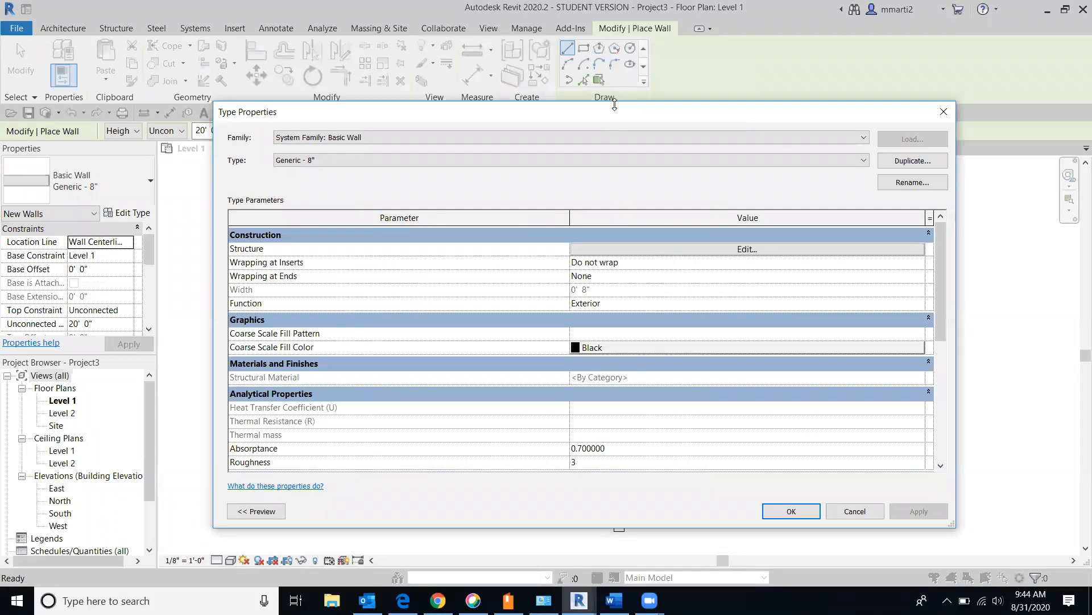
{"action": "left_click_drag", "start_coordinate": [558, 120], "coordinate": [515, 108]}
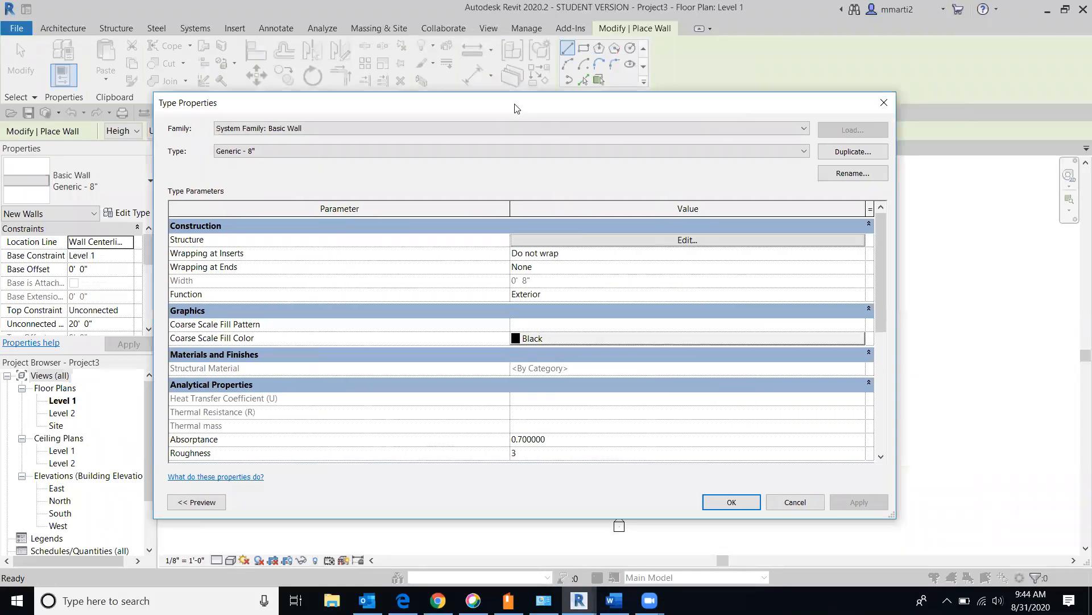
{"action": "left_click", "coordinate": [848, 151]}
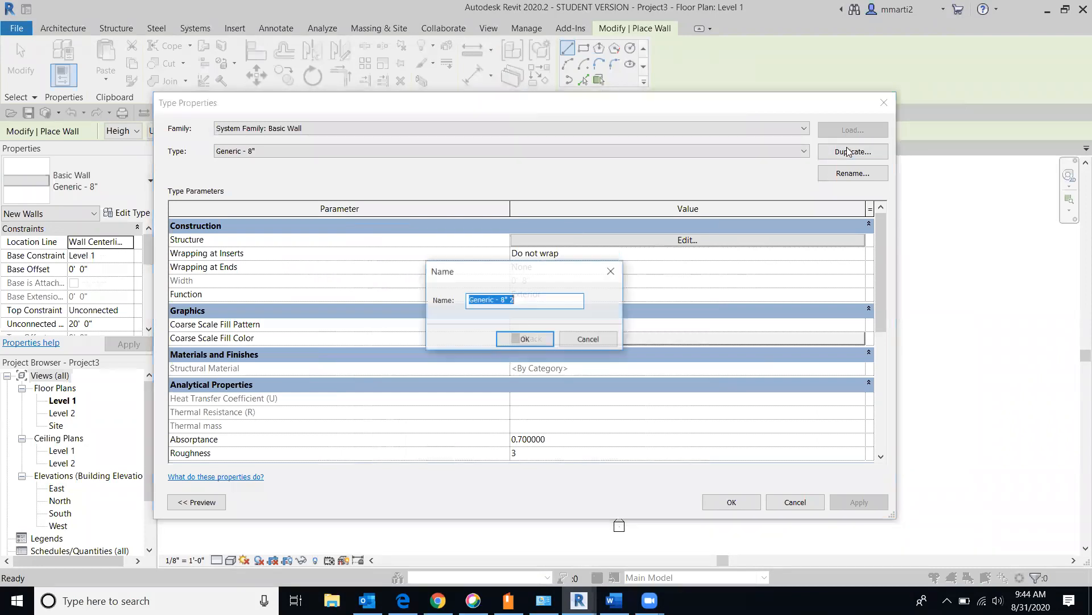
{"action": "left_click_drag", "start_coordinate": [528, 297], "coordinate": [437, 305]}
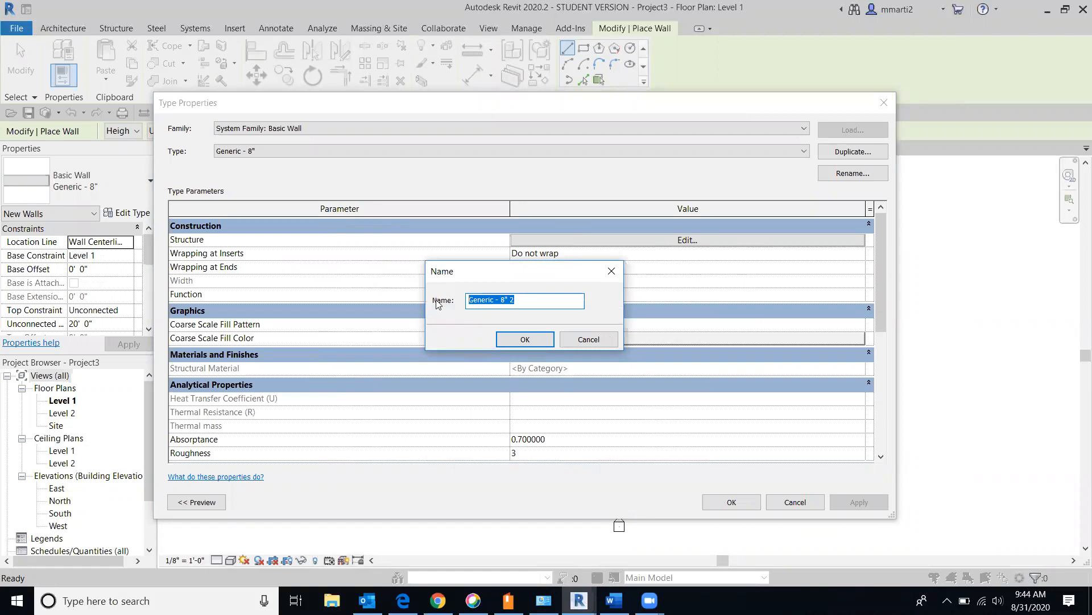
{"action": "type", "text": "Exterior"}
{"action": "key", "text": "BackSpace"}
{"action": "key", "text": "BackSpace"}
{"action": "key", "text": "BackSpace"}
{"action": "key", "text": "BackSpace"}
{"action": "key", "text": "BackSpace"}
{"action": "key", "text": "BackSpace"}
{"action": "key", "text": "BackSpace"}
{"action": "key", "text": "BackSpace"}
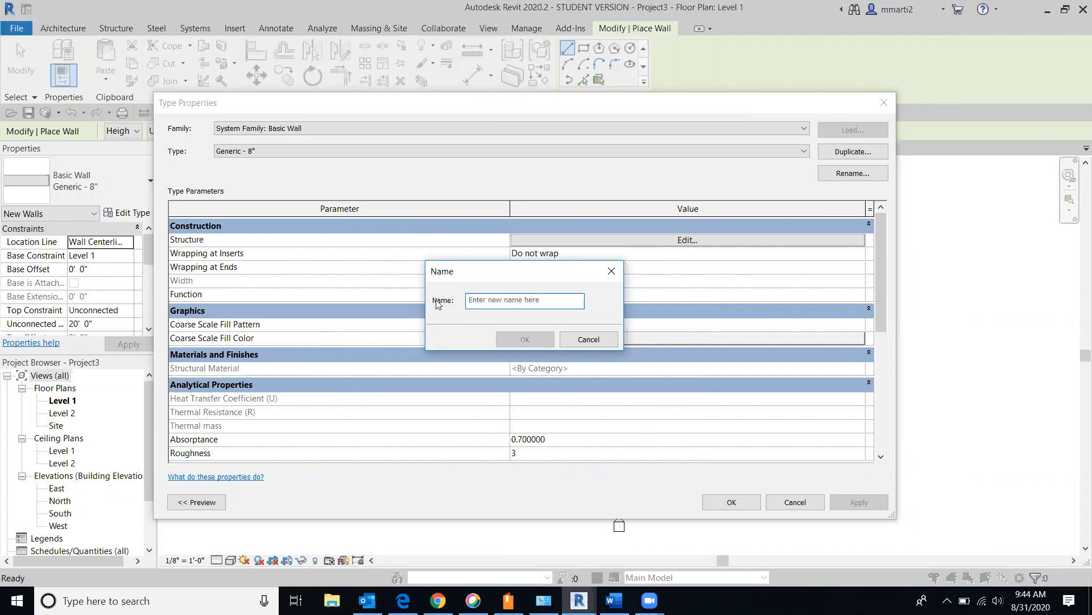
{"action": "type", "text": "W"}
{"action": "key", "text": "BackSpace"}
{"action": "type", "text": "Wall"}
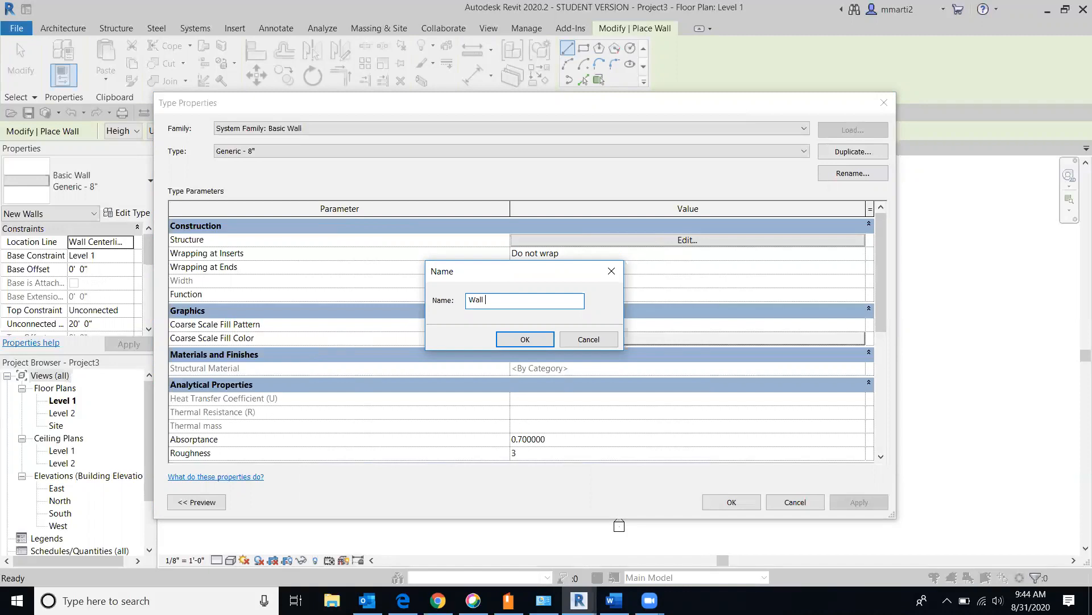
{"action": "type", "text": "External 5 1/2\" MCM"}
{"action": "left_click", "coordinate": [528, 344]}
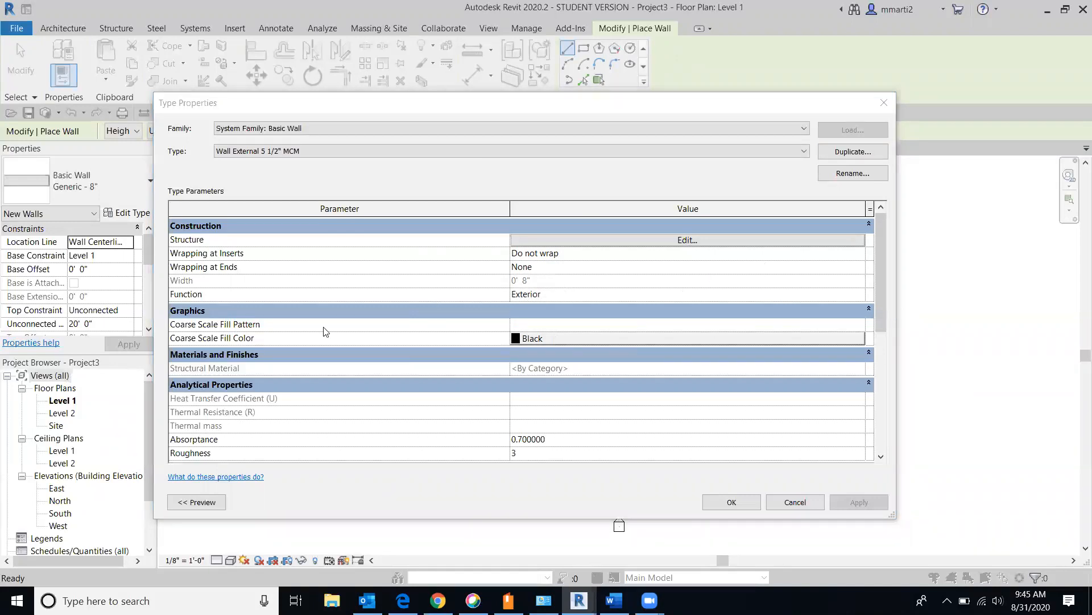
Open the new wall type's structure for editing and set the Structure layer's thickness to 5.5".
{"action": "left_click", "coordinate": [548, 239]}
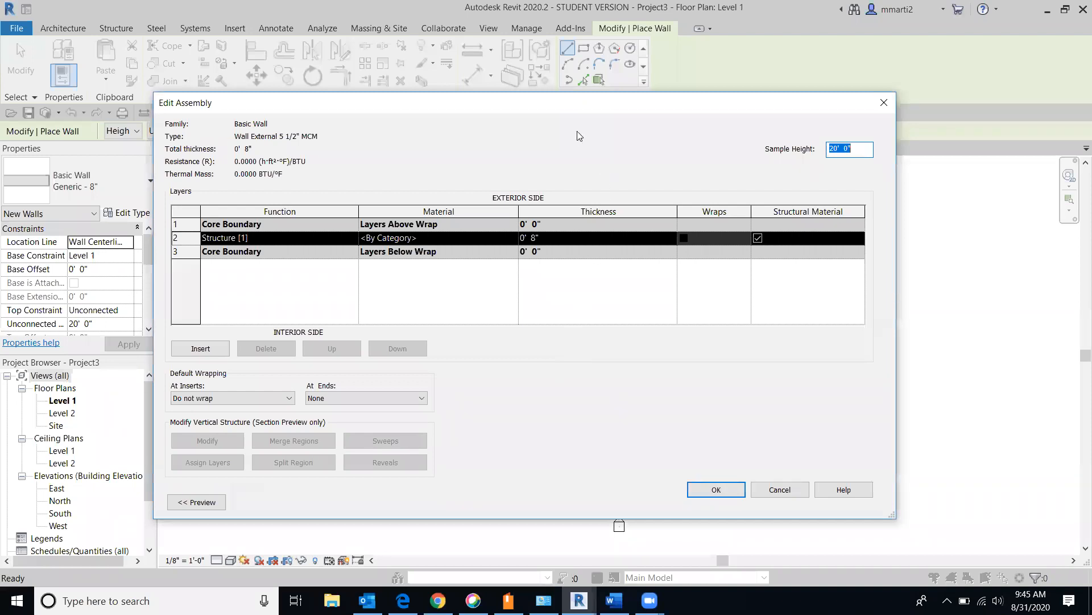
{"action": "left_click_drag", "start_coordinate": [575, 107], "coordinate": [609, 110]}
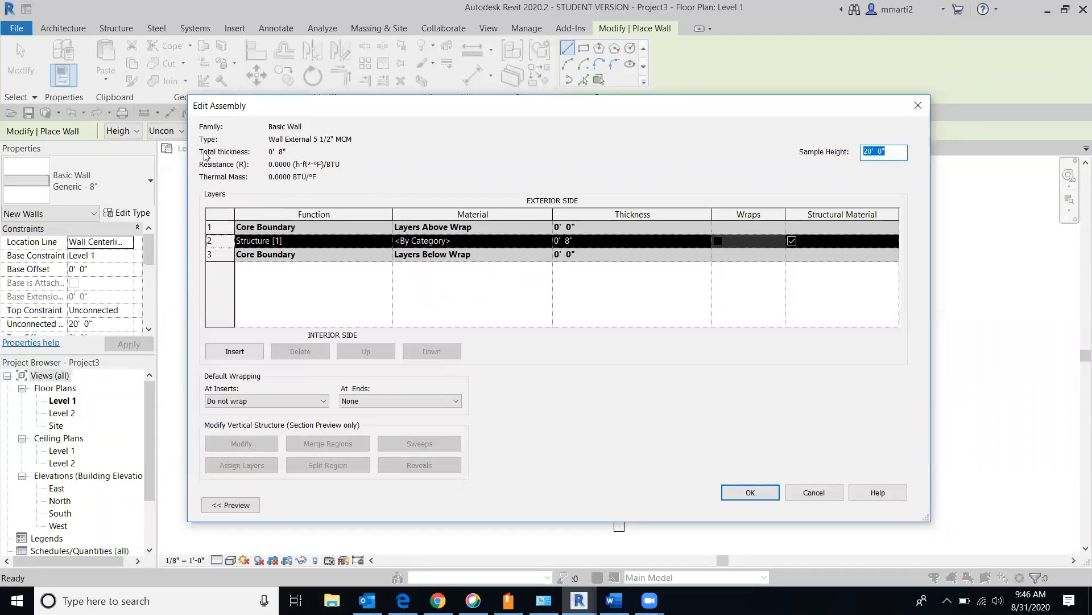
{"action": "left_click", "coordinate": [586, 242]}
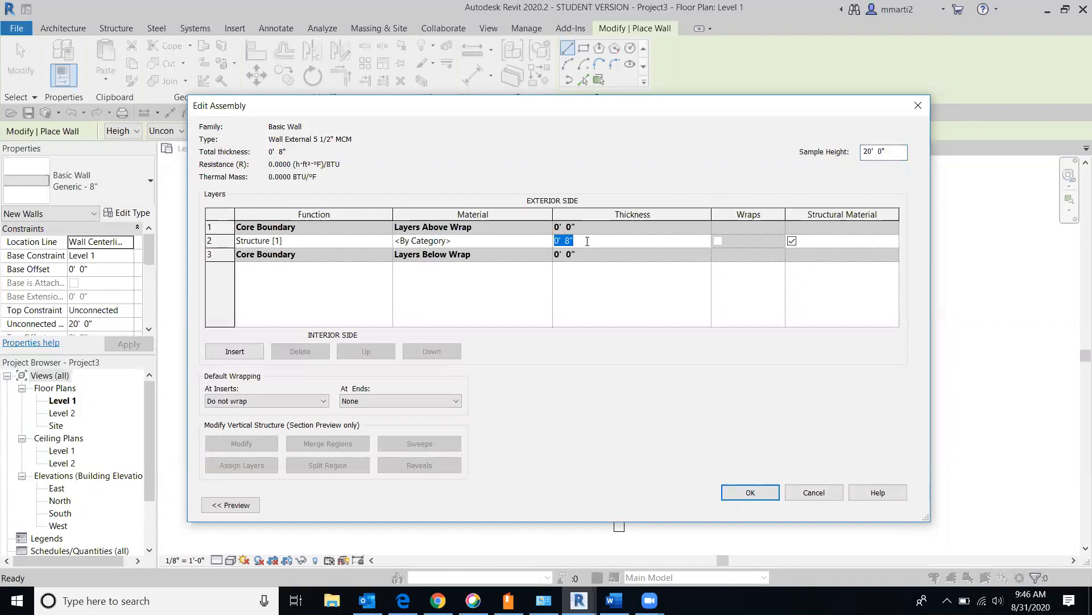
{"action": "type", "text": "5.5"}
{"action": "key", "text": "Tab"}
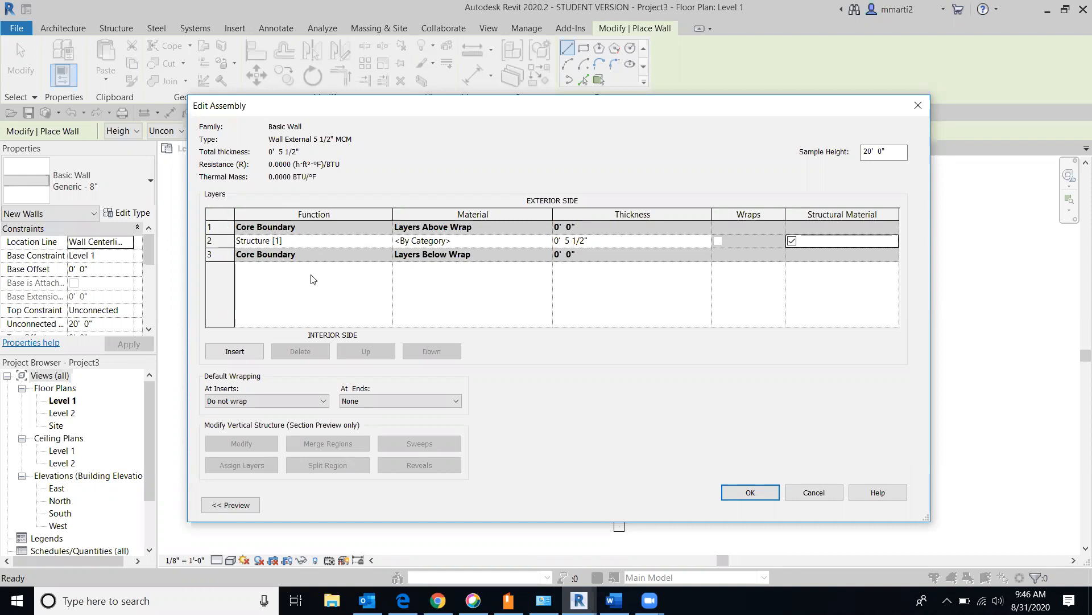
Set the Structure layer's thickness to 4 1/2".
{"action": "left_click", "coordinate": [589, 242]}
{"action": "double_click", "coordinate": [590, 241]}
{"action": "type", "text": "4."}
{"action": "key", "text": "BackSpace"}
{"action": "key", "text": "BackSpace"}
{"action": "type", "text": "1/2"}
{"action": "key", "text": "Tab"}
{"action": "left_click", "coordinate": [592, 241]}
{"action": "left_click_drag", "start_coordinate": [592, 241], "coordinate": [541, 261]}
{"action": "type", "text": "4 1/2"}
{"action": "key", "text": "Tab"}
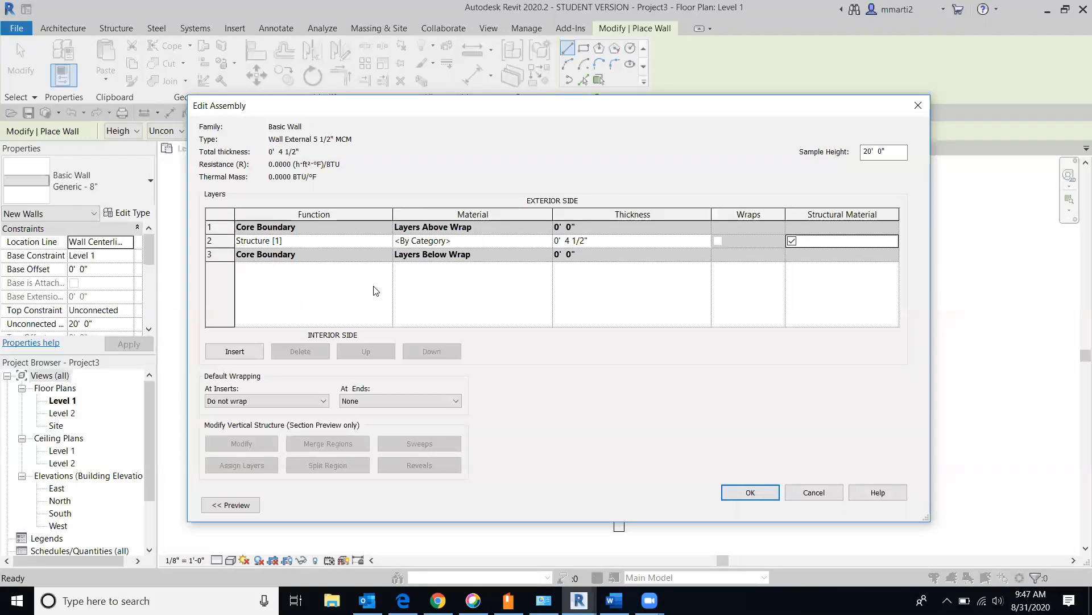
Insert two layers in the wall assembly, placing one outside the exterior core boundary and one outside the interior core boundary.
{"action": "left_click", "coordinate": [233, 351]}
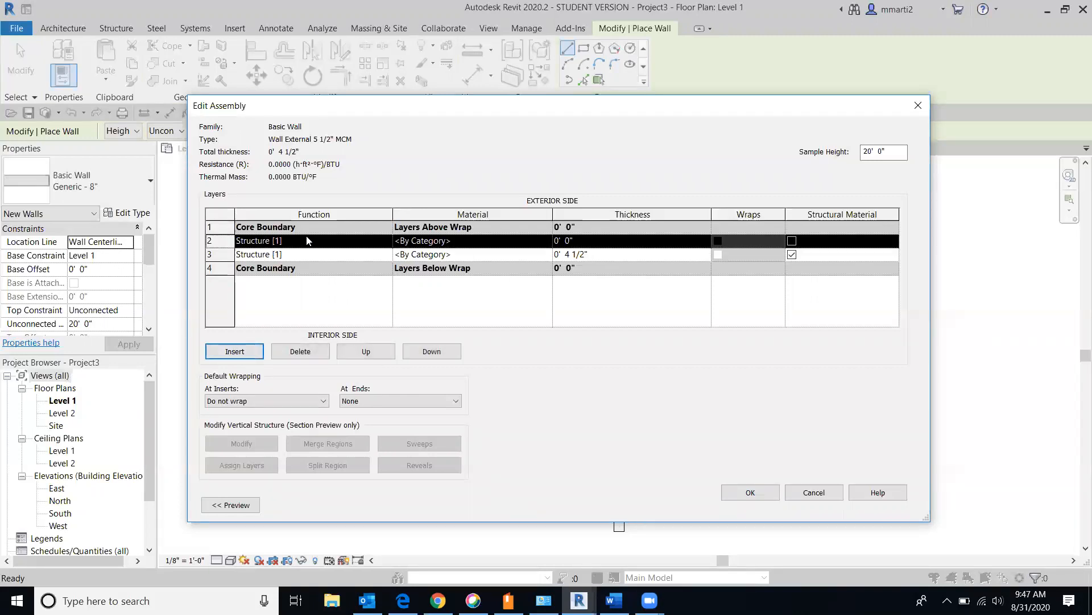
{"action": "left_click", "coordinate": [233, 352]}
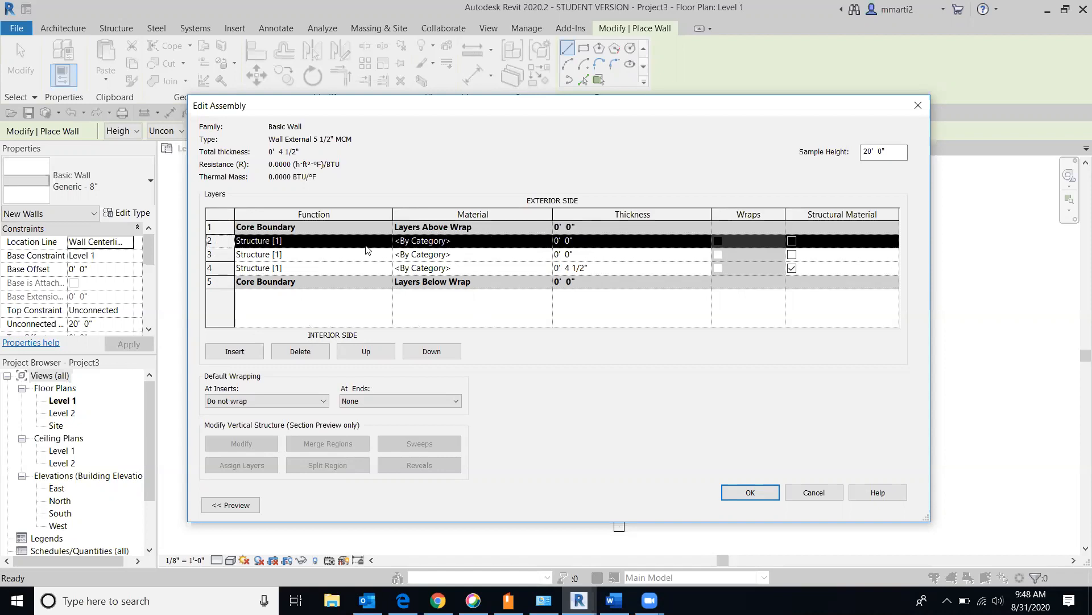
{"action": "left_click", "coordinate": [364, 353]}
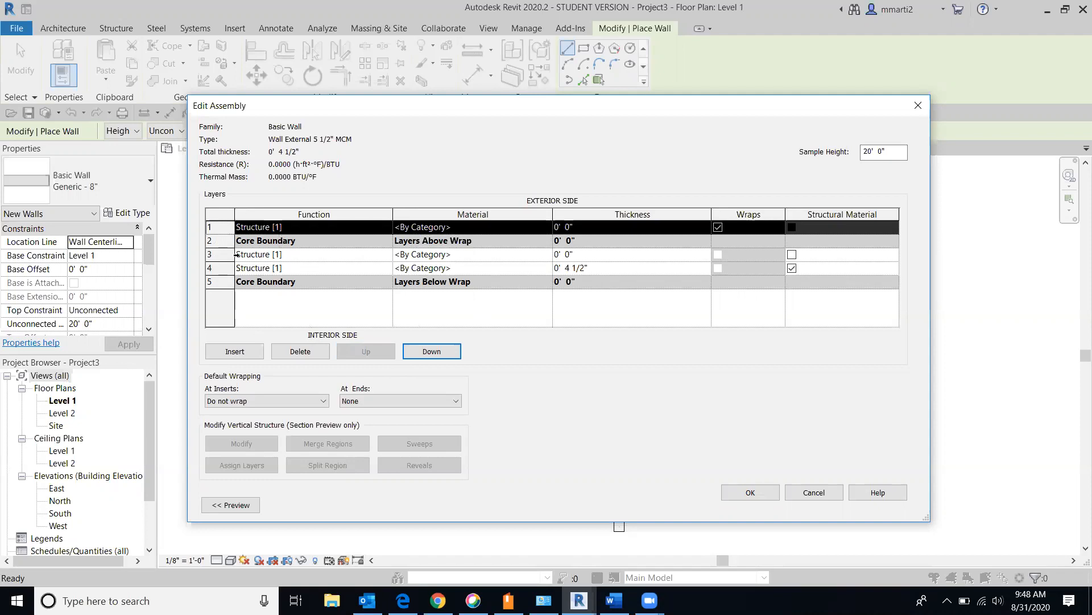
{"action": "left_click", "coordinate": [263, 255]}
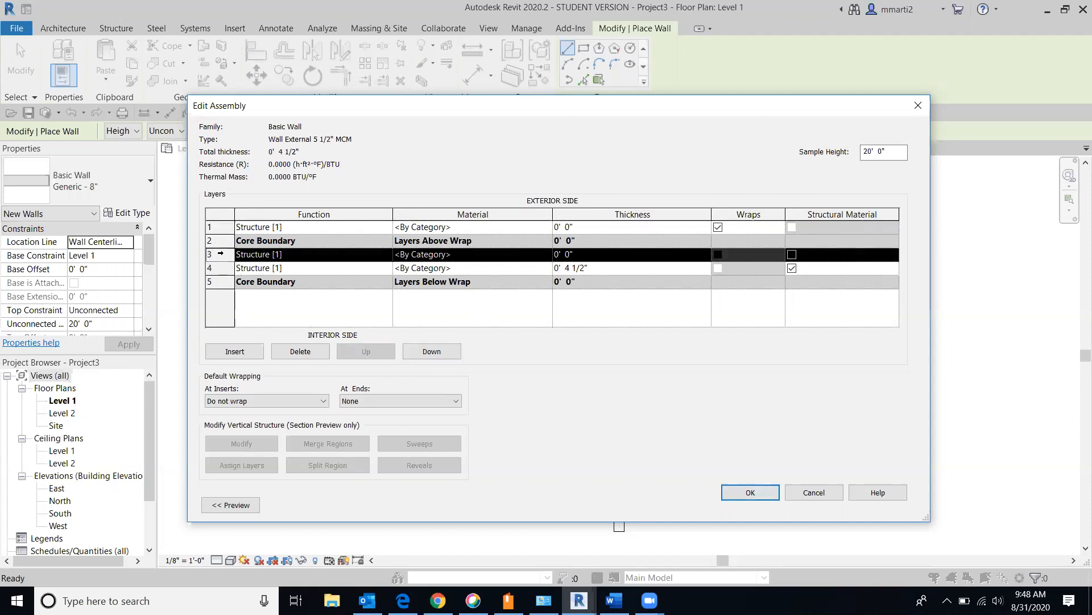
{"action": "left_click", "coordinate": [430, 353]}
{"action": "left_click", "coordinate": [428, 352]}
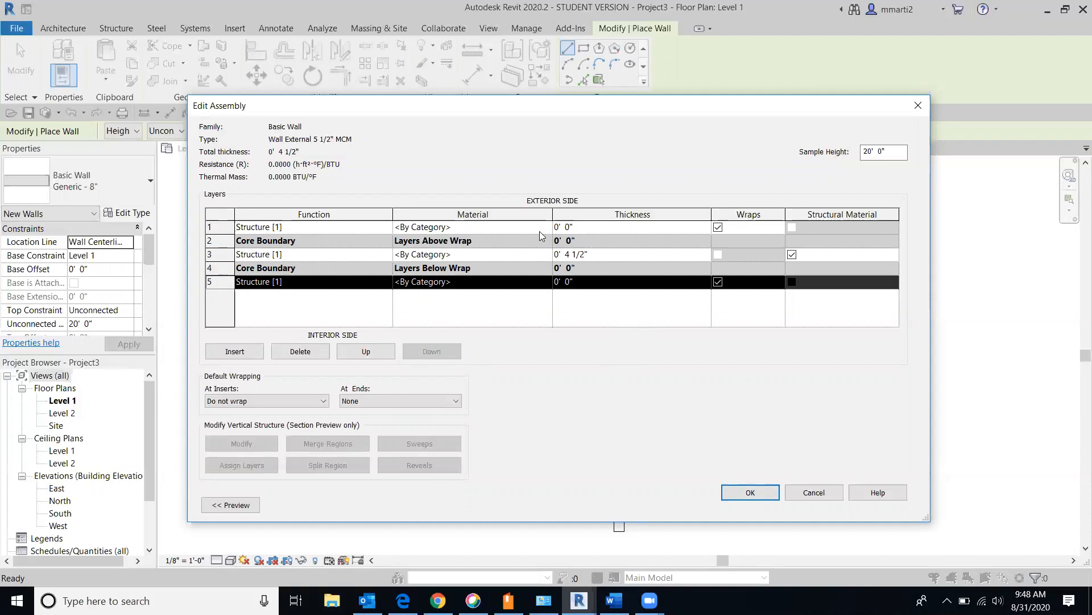
Set the thickness of both the outermost exterior and the outermost interior layer to 0.5".
{"action": "left_click", "coordinate": [562, 227]}
{"action": "left_click_drag", "start_coordinate": [587, 230], "coordinate": [527, 229]}
{"action": "type", "text": ".5\""}
{"action": "key", "text": "Tab"}
{"action": "left_click", "coordinate": [579, 284]}
{"action": "left_click_drag", "start_coordinate": [565, 283], "coordinate": [548, 286]}
{"action": "type", "text": ".5\""}
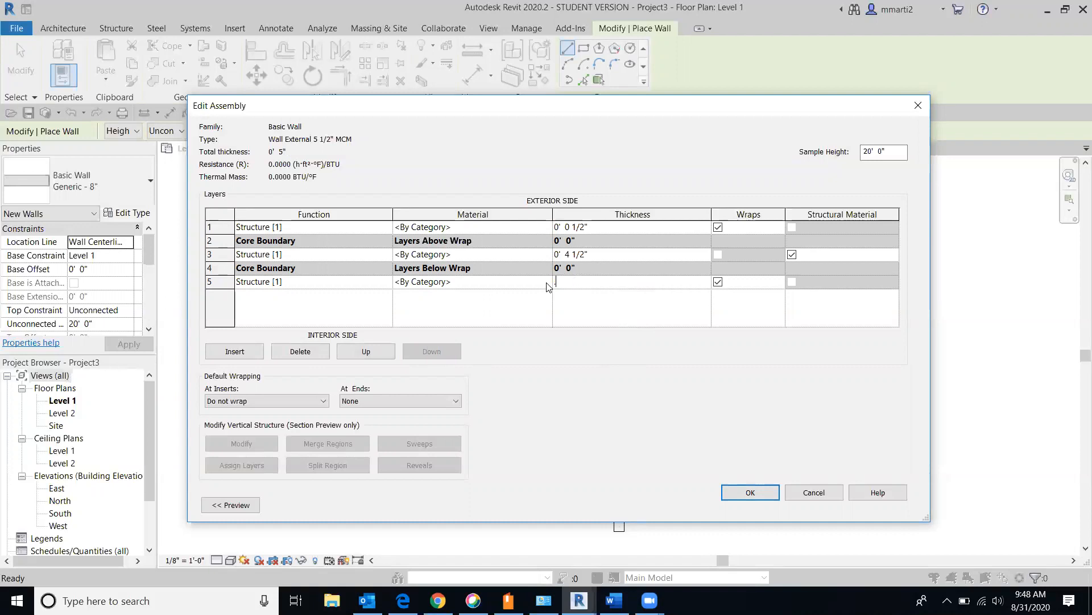
{"action": "key", "text": "Tab"}
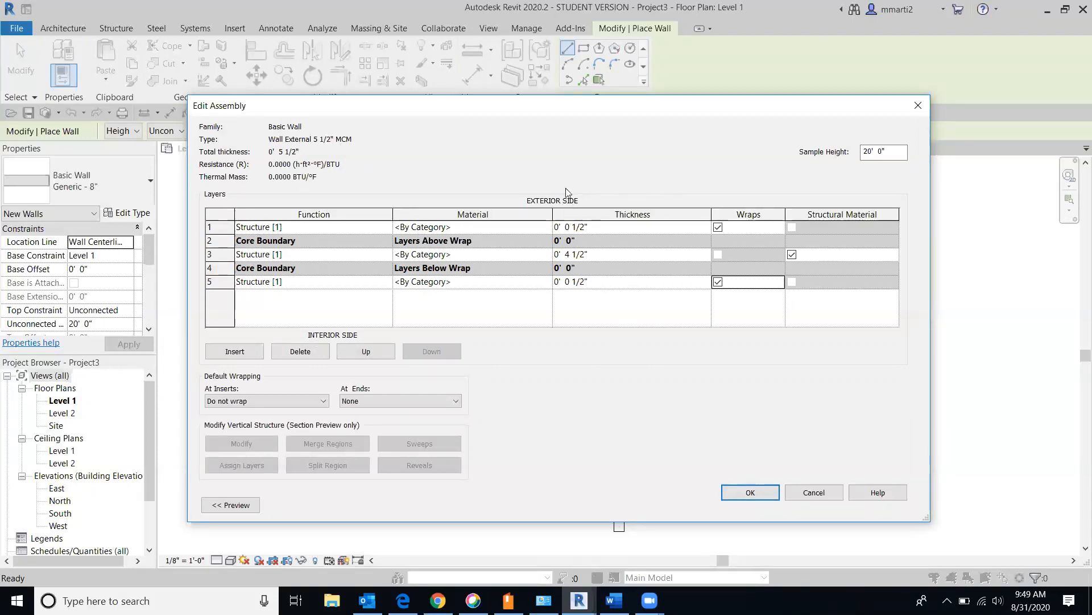
Set the function of the outermost exterior layer to Finish 1 [4].
{"action": "left_click", "coordinate": [386, 227]}
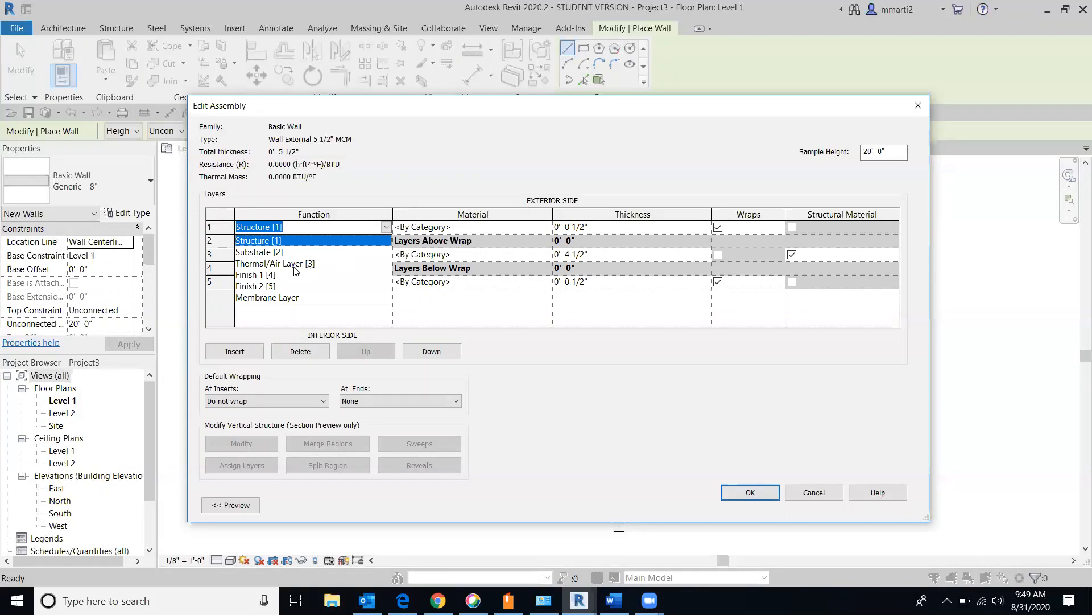
{"action": "left_click", "coordinate": [248, 276]}
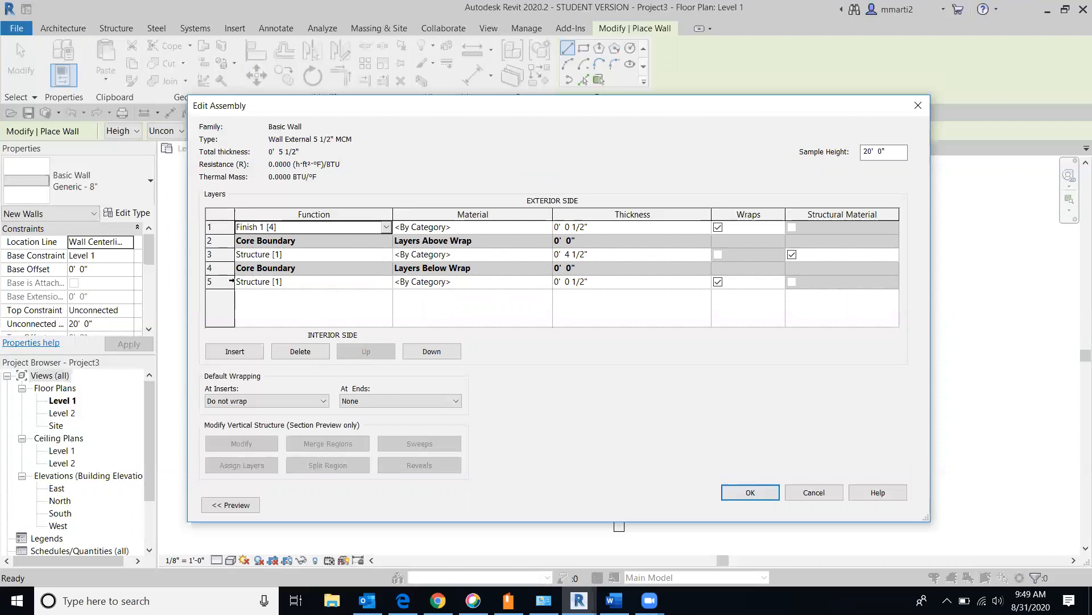
Set the function of the outermost interior layer to Finish 2 [5].
{"action": "left_click", "coordinate": [385, 283]}
{"action": "left_click", "coordinate": [386, 281]}
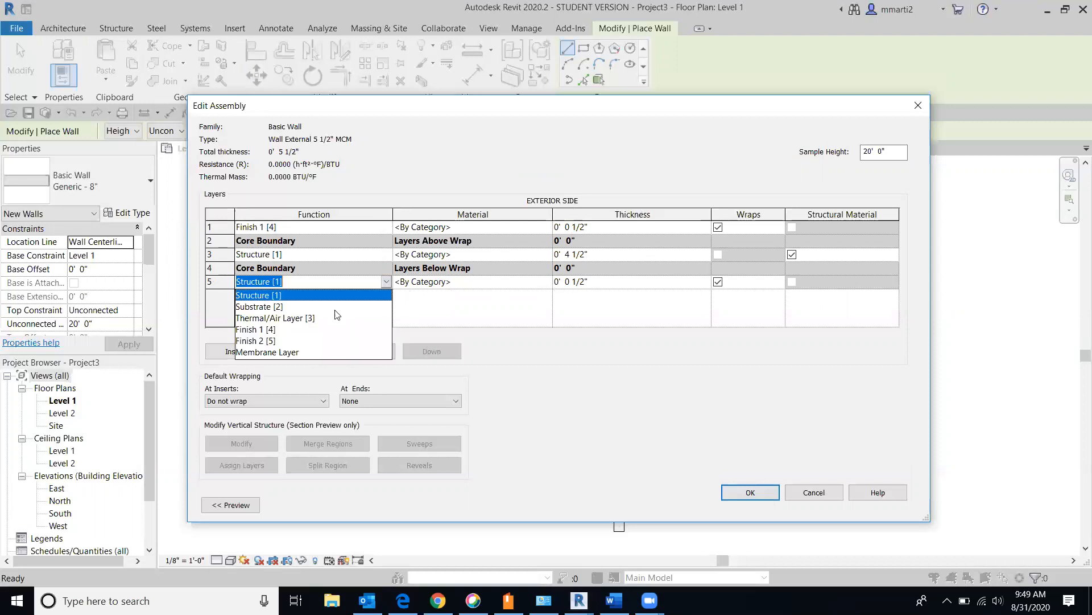
{"action": "left_click", "coordinate": [263, 341]}
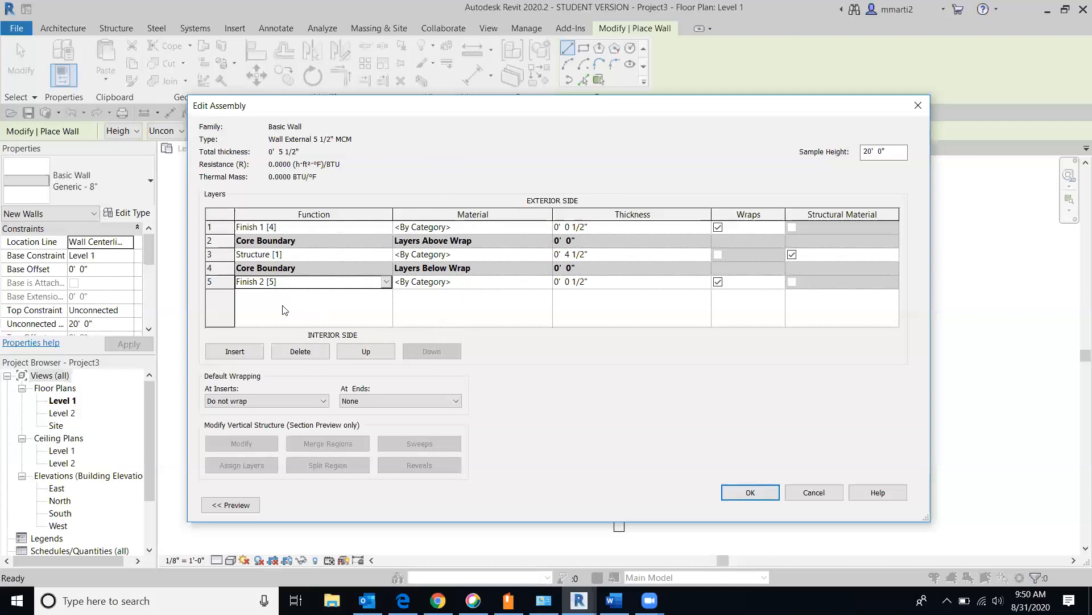
Choose Softwood, Lumber from the project materials as the material for the Structure layer.
{"action": "left_click", "coordinate": [532, 254]}
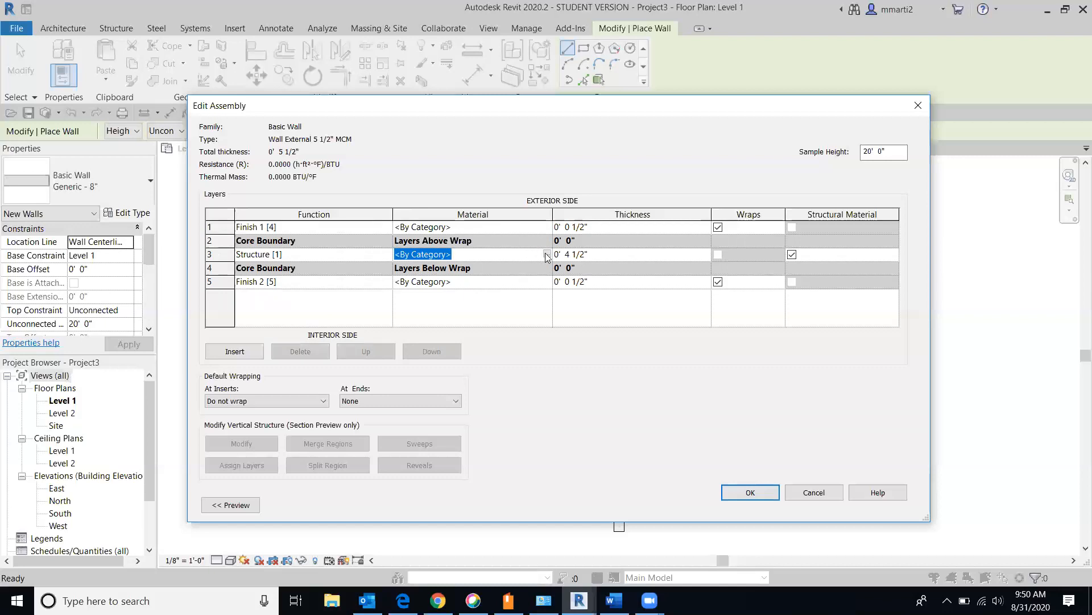
{"action": "left_click", "coordinate": [545, 255]}
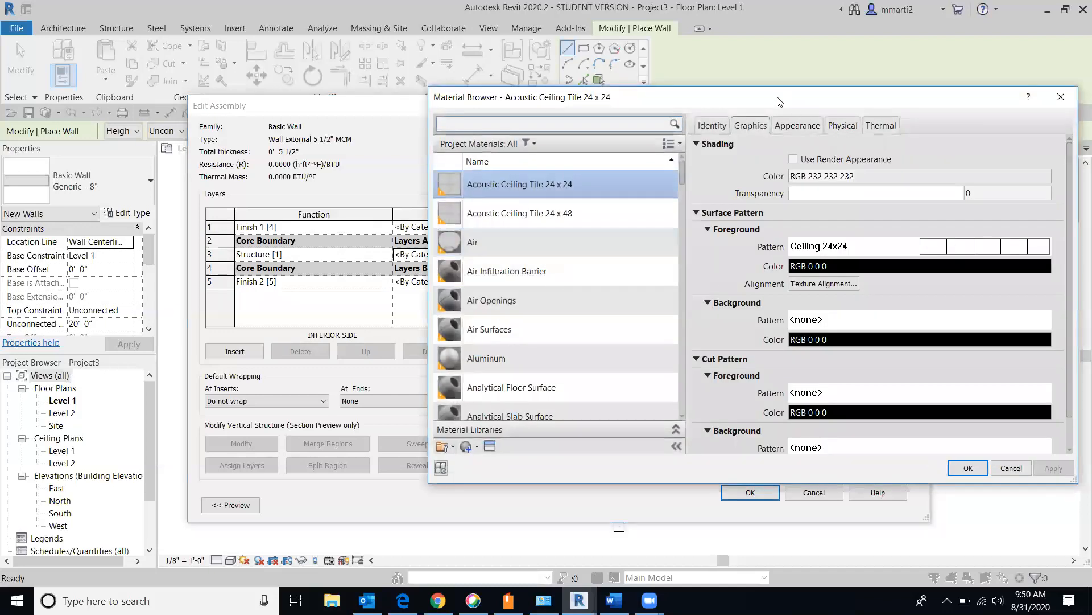
{"action": "left_click_drag", "start_coordinate": [780, 101], "coordinate": [535, 78]}
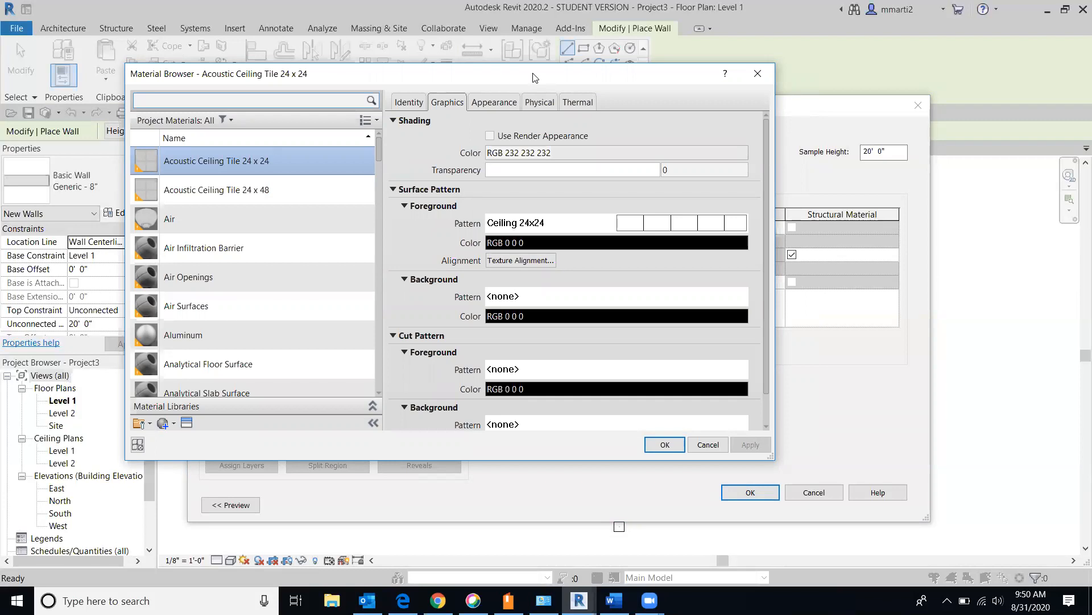
{"action": "scroll", "coordinate": [265, 259], "scroll_direction": "down", "scroll_amount": 4}
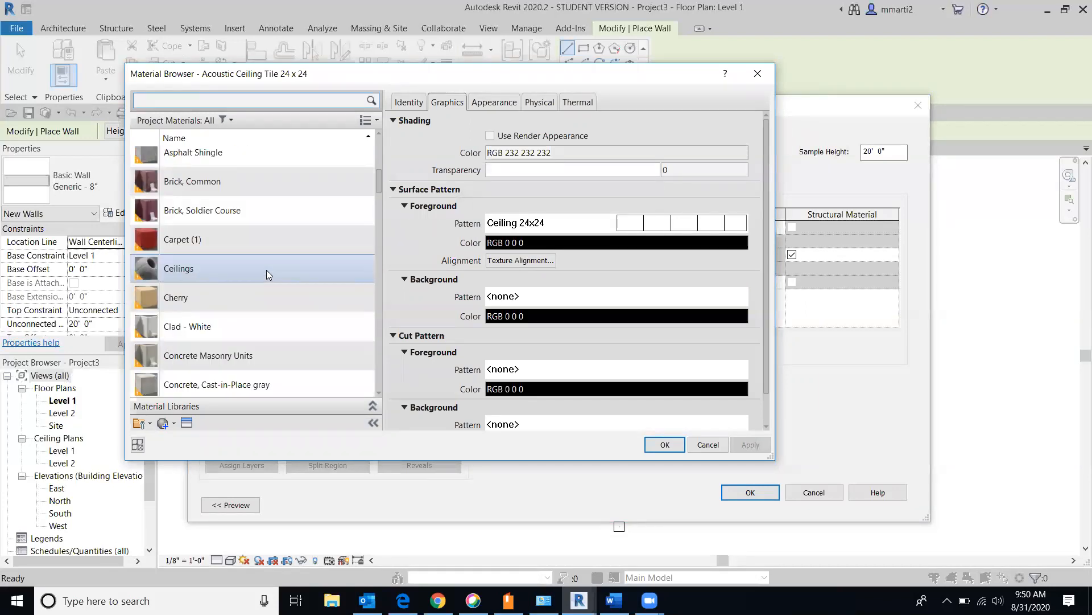
{"action": "scroll", "coordinate": [266, 271], "scroll_direction": "down", "scroll_amount": 1}
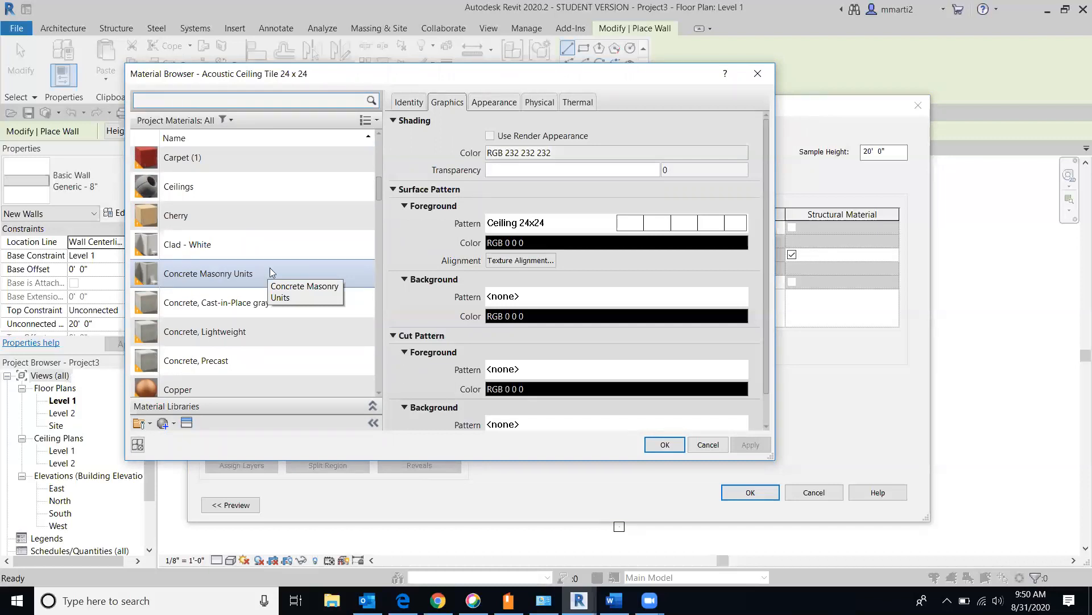
{"action": "scroll", "coordinate": [303, 263], "scroll_direction": "down", "scroll_amount": 2}
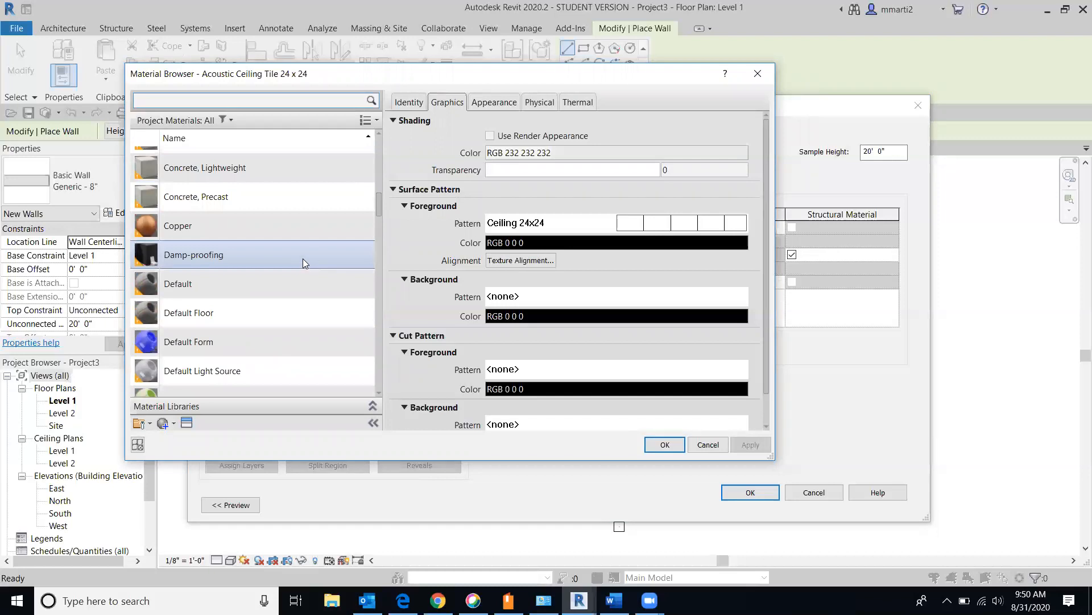
{"action": "scroll", "coordinate": [322, 189], "scroll_direction": "up", "scroll_amount": 3}
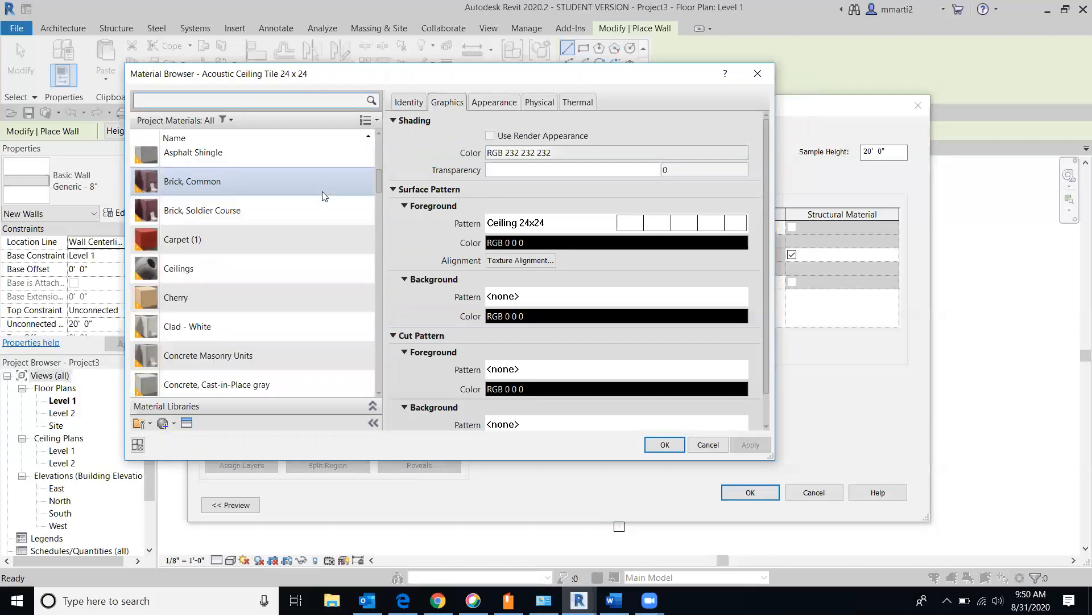
{"action": "scroll", "coordinate": [321, 194], "scroll_direction": "down", "scroll_amount": 8}
{"action": "scroll", "coordinate": [316, 211], "scroll_direction": "down", "scroll_amount": 10}
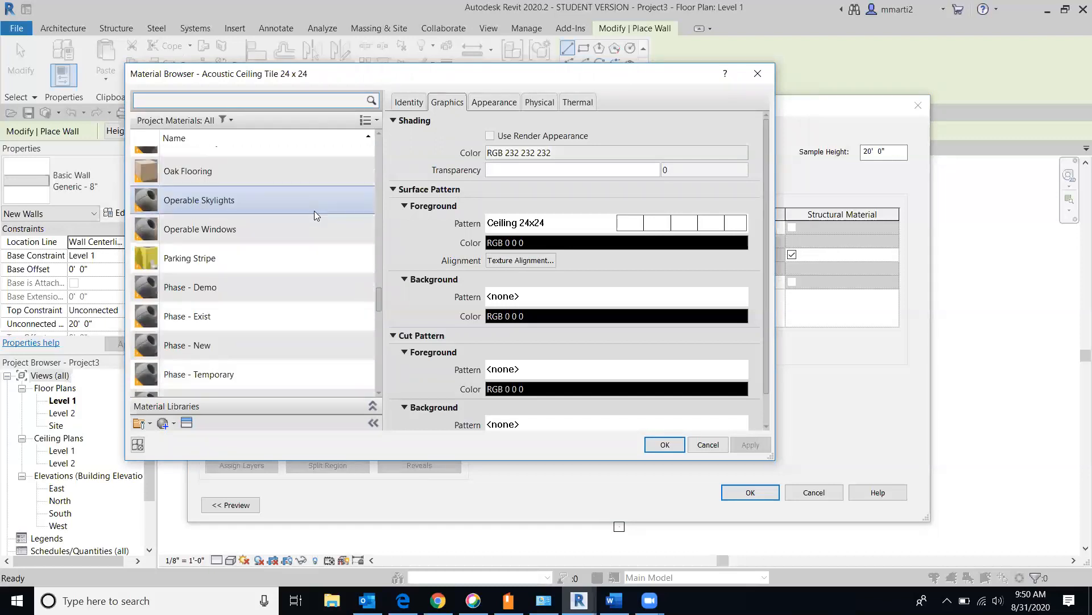
{"action": "scroll", "coordinate": [314, 210], "scroll_direction": "down", "scroll_amount": 3}
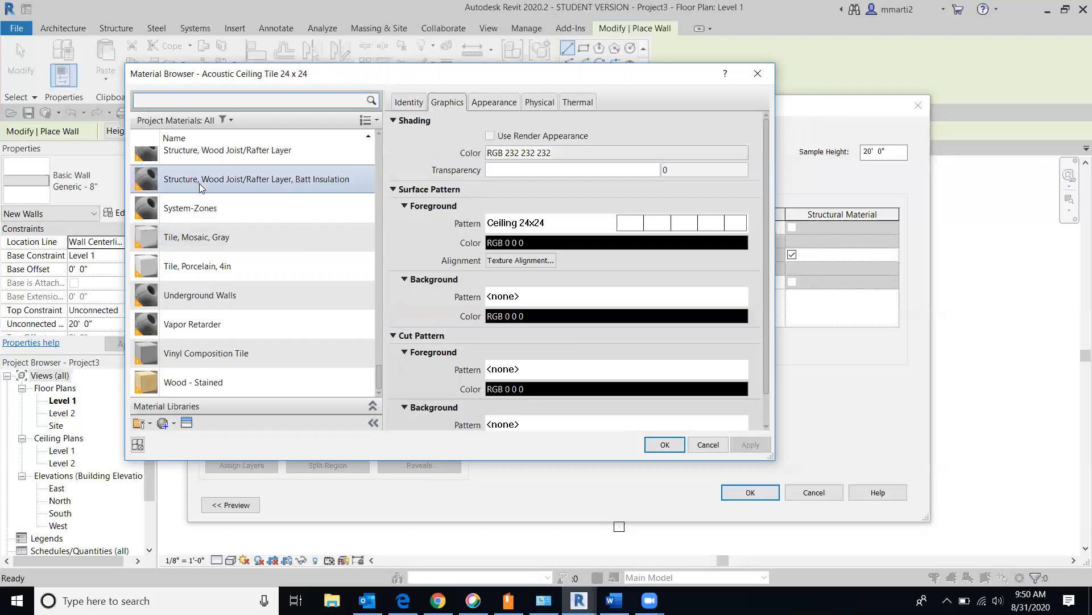
{"action": "scroll", "coordinate": [244, 194], "scroll_direction": "up", "scroll_amount": 1}
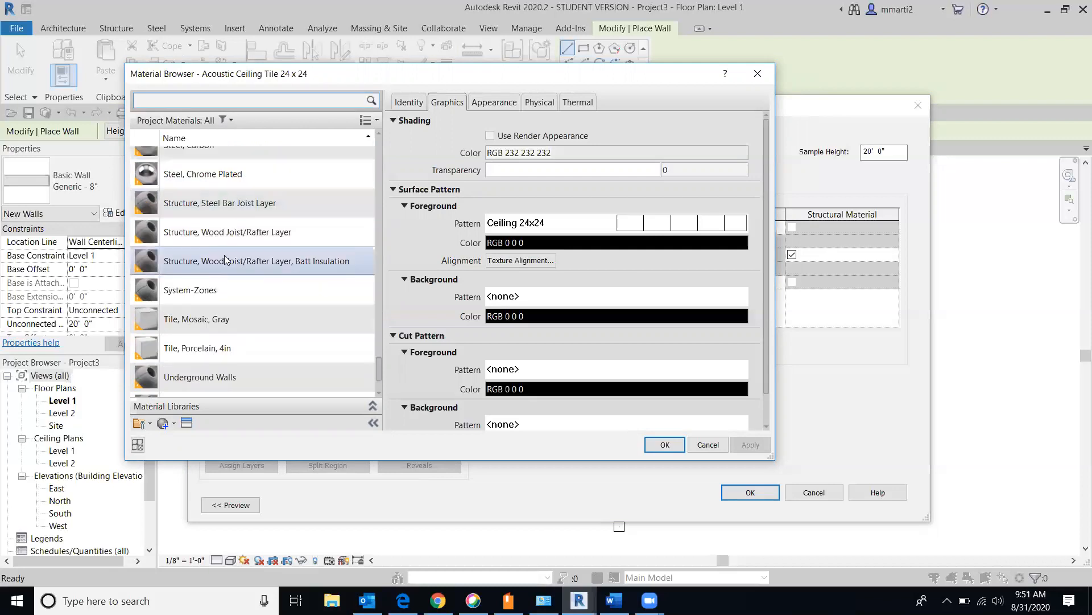
{"action": "scroll", "coordinate": [289, 263], "scroll_direction": "up", "scroll_amount": 5}
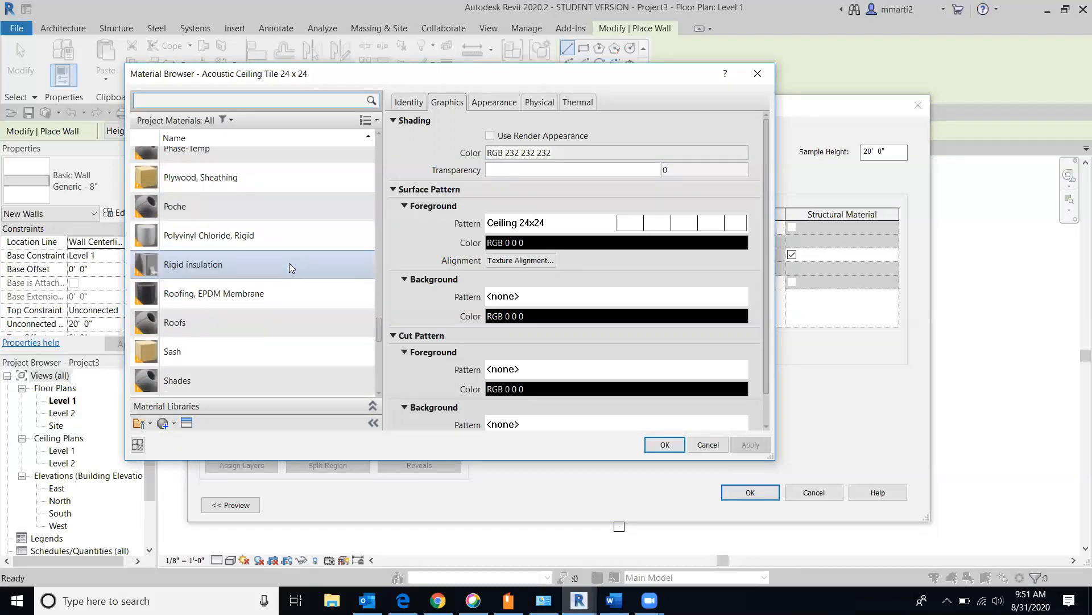
{"action": "scroll", "coordinate": [289, 263], "scroll_direction": "up", "scroll_amount": 6}
{"action": "scroll", "coordinate": [289, 263], "scroll_direction": "up", "scroll_amount": 5}
{"action": "scroll", "coordinate": [289, 264], "scroll_direction": "down", "scroll_amount": 8}
{"action": "scroll", "coordinate": [290, 269], "scroll_direction": "down", "scroll_amount": 8}
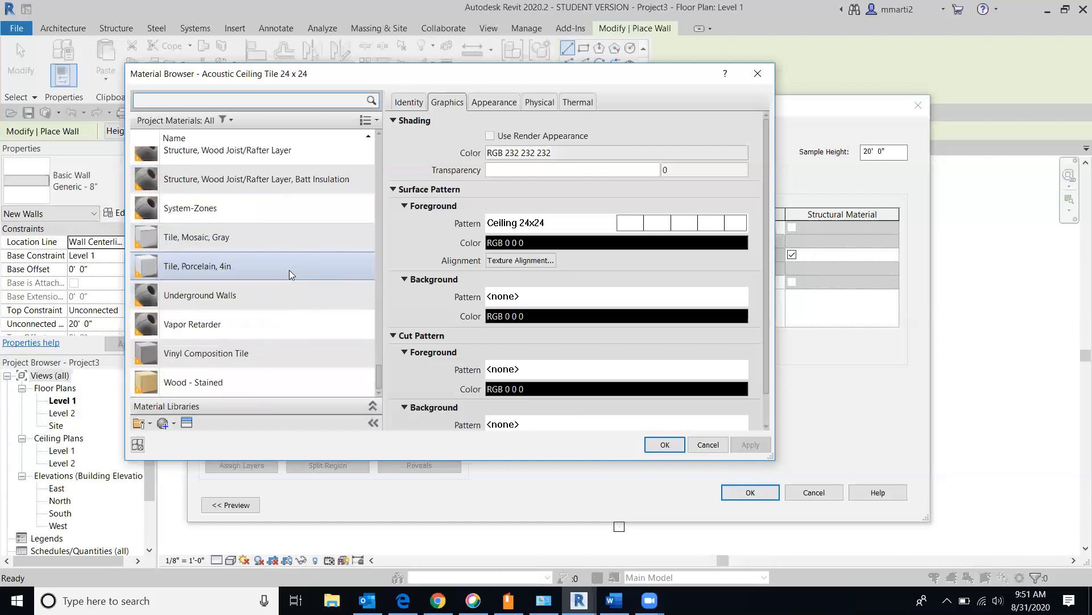
{"action": "scroll", "coordinate": [289, 270], "scroll_direction": "up", "scroll_amount": 1}
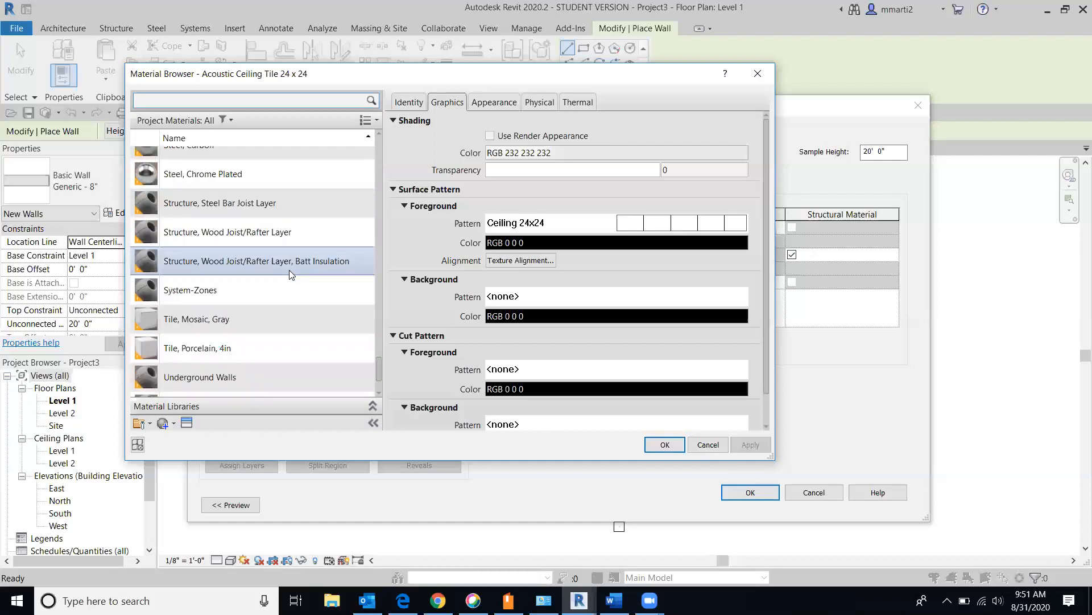
{"action": "scroll", "coordinate": [291, 274], "scroll_direction": "up", "scroll_amount": 3}
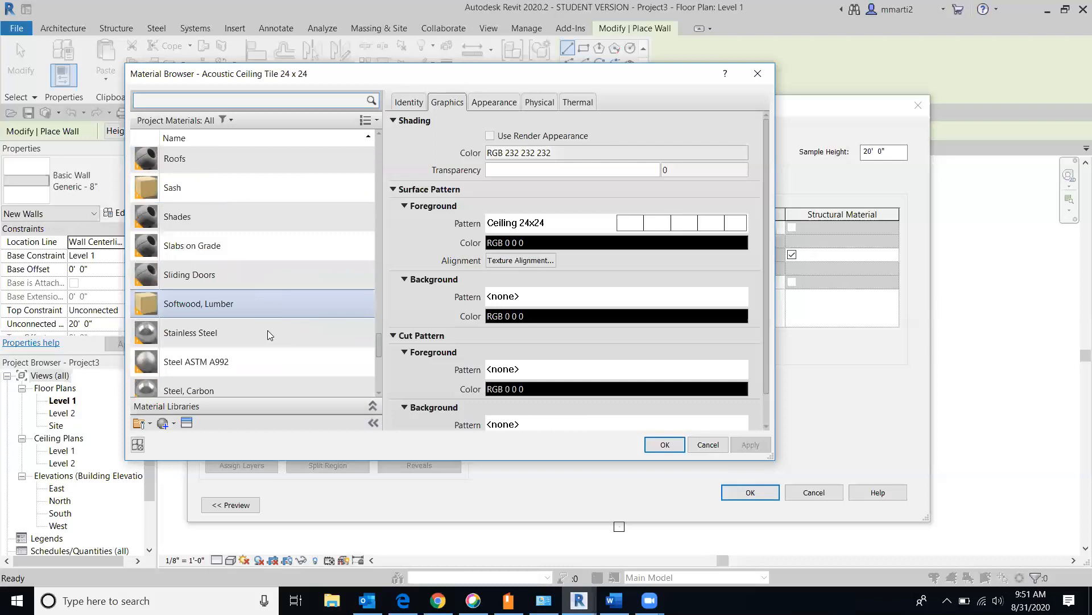
{"action": "scroll", "coordinate": [260, 307], "scroll_direction": "down", "scroll_amount": 2}
{"action": "scroll", "coordinate": [260, 307], "scroll_direction": "down", "scroll_amount": 1}
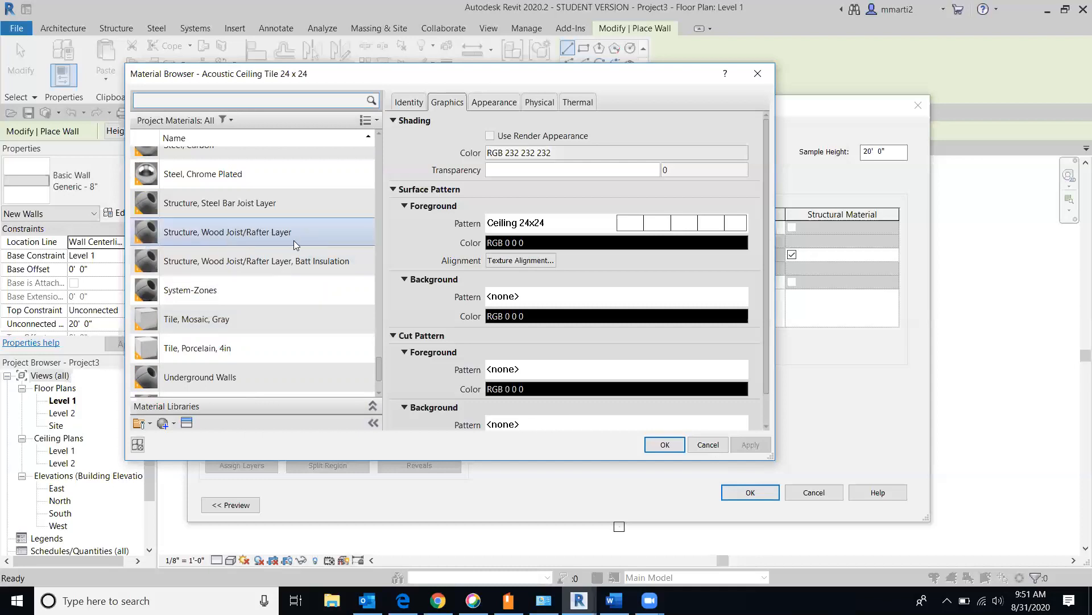
{"action": "scroll", "coordinate": [309, 241], "scroll_direction": "up", "scroll_amount": 2}
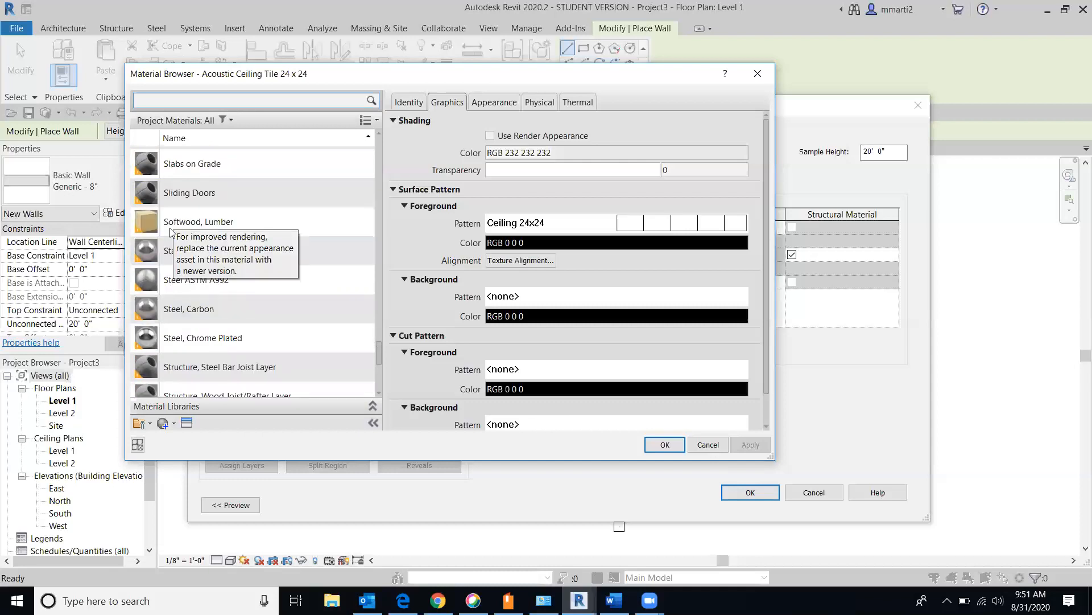
{"action": "left_click", "coordinate": [243, 222]}
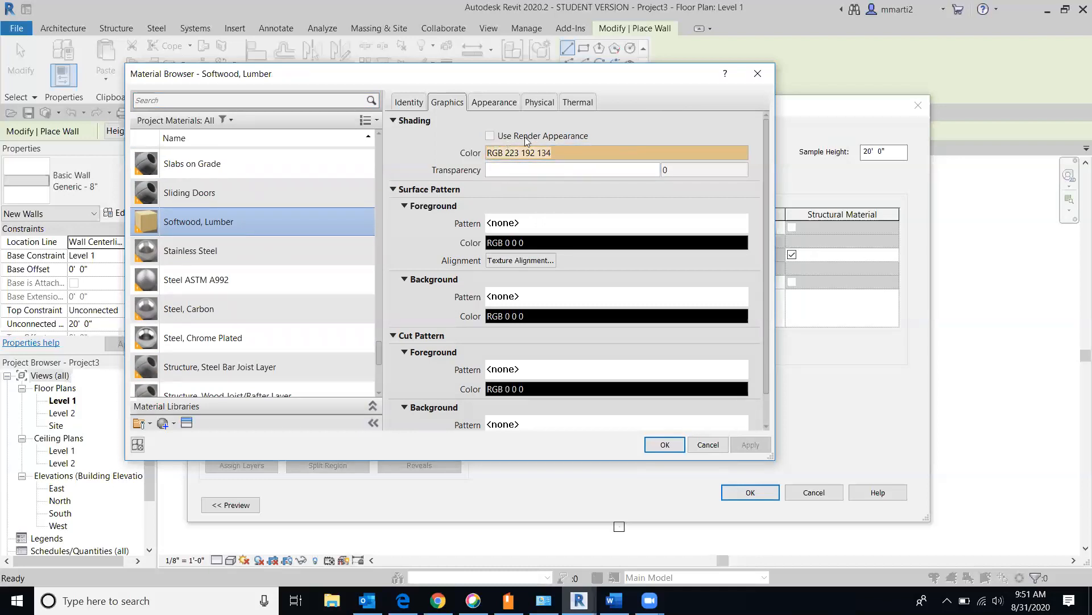
Enable Use Render Appearance for Softwood, Lumber, check its appearance settings, and confirm the material for the Structure layer.
{"action": "left_click", "coordinate": [489, 136]}
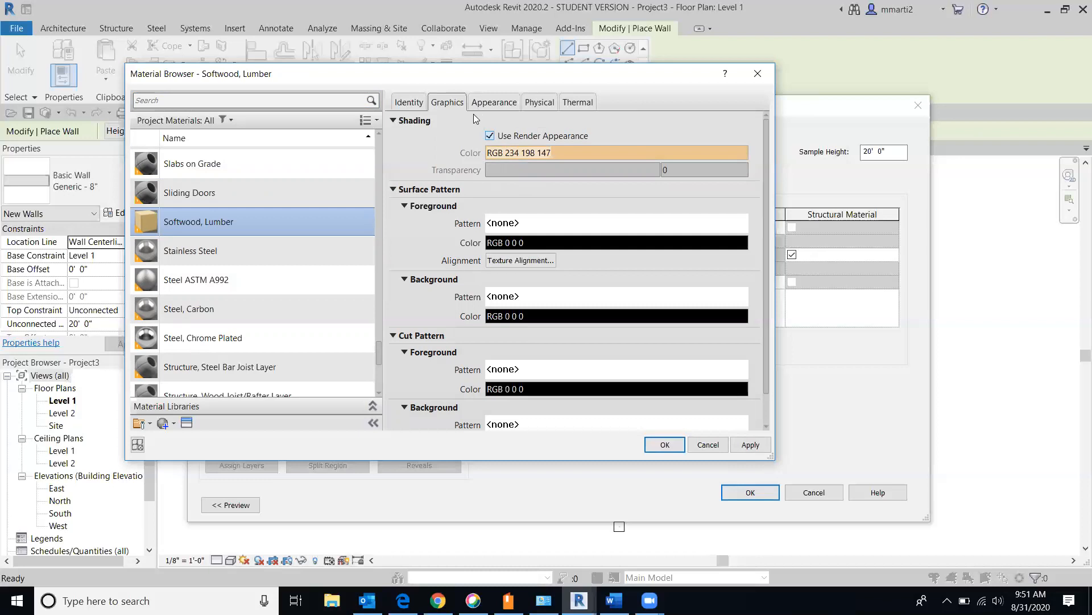
{"action": "left_click", "coordinate": [488, 103]}
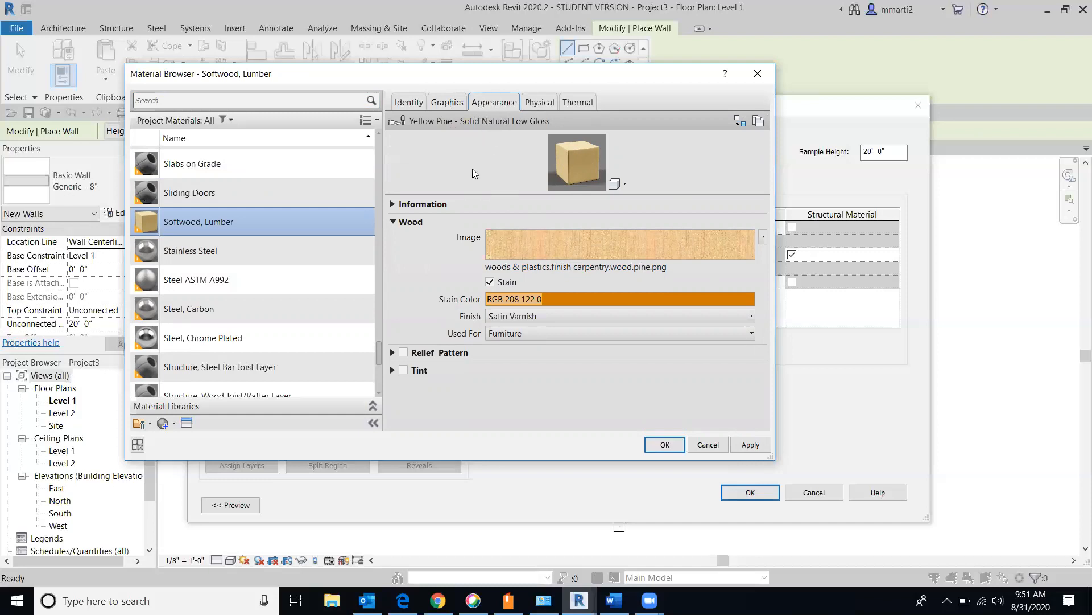
{"action": "left_click", "coordinate": [449, 104]}
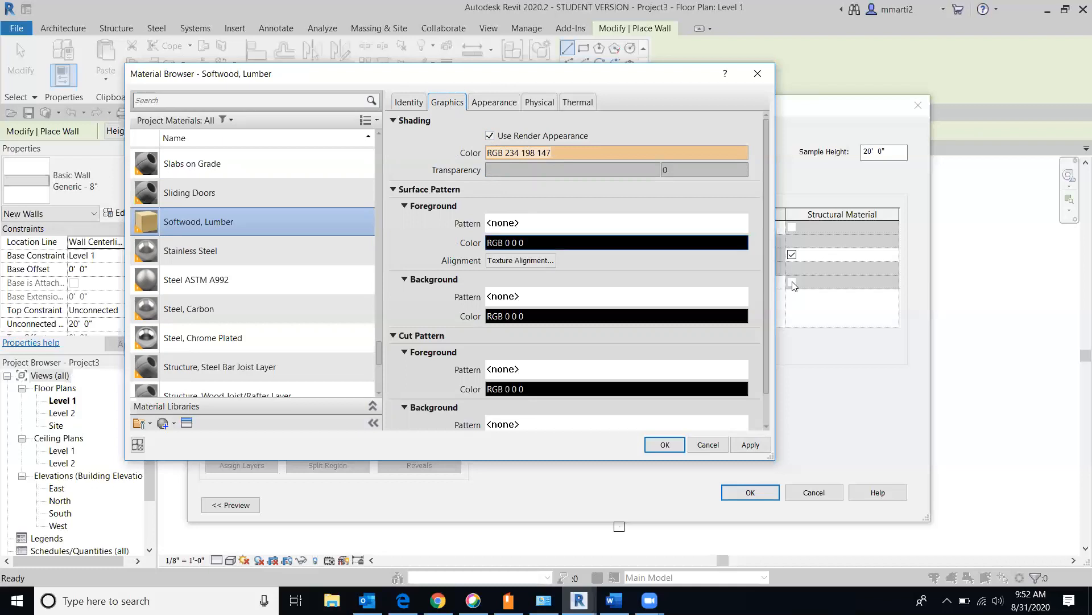
{"action": "left_click", "coordinate": [660, 445]}
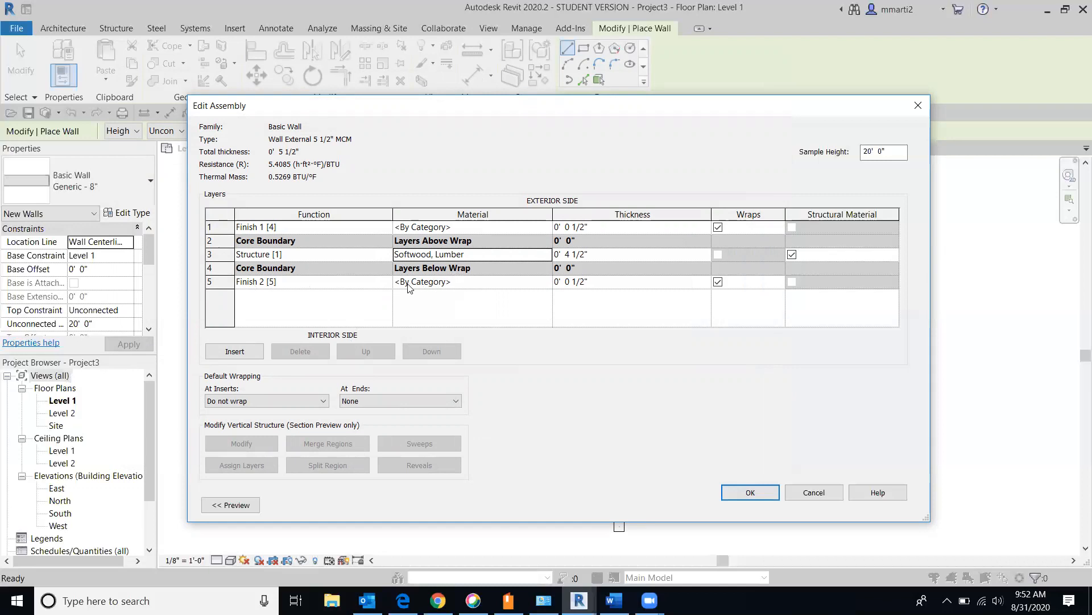
Search the project materials for "gyp" and choose Gypsum Wall Board for the Finish 2 [5] layer.
{"action": "left_click", "coordinate": [491, 282]}
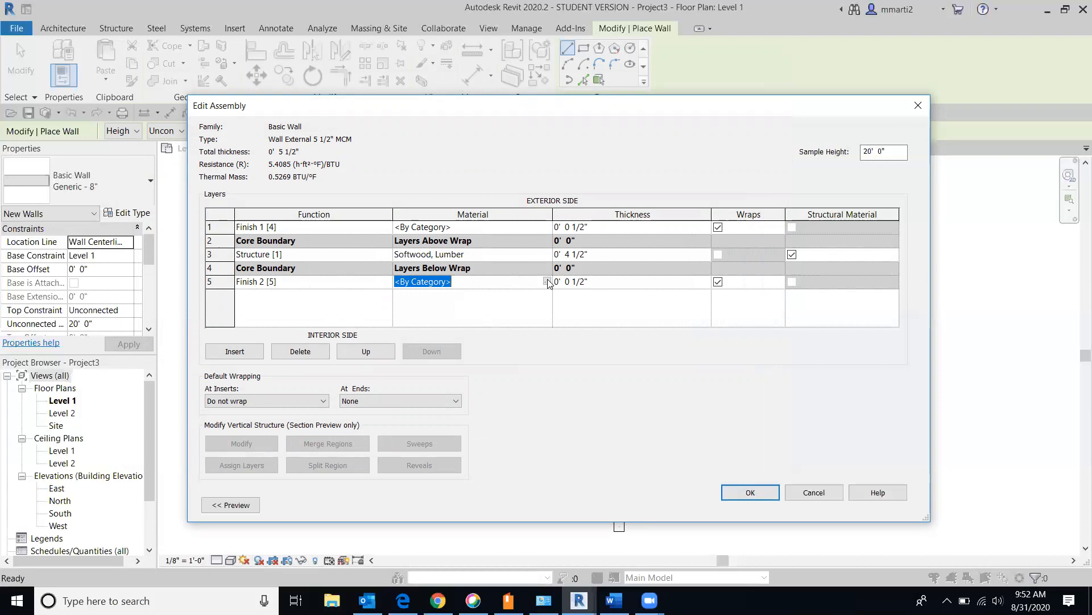
{"action": "left_click", "coordinate": [547, 280]}
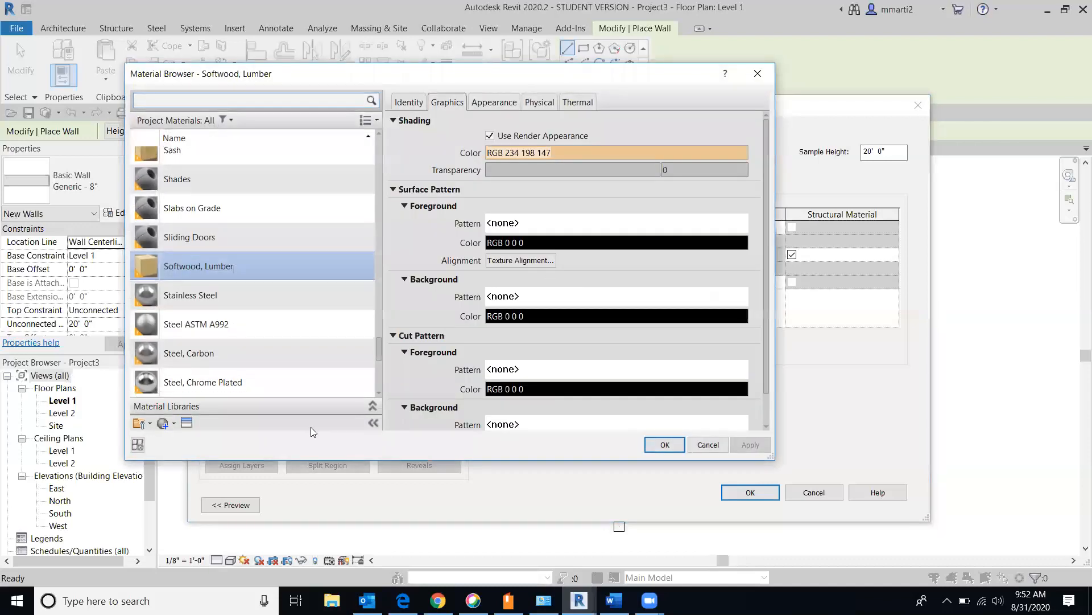
{"action": "left_click", "coordinate": [179, 99]}
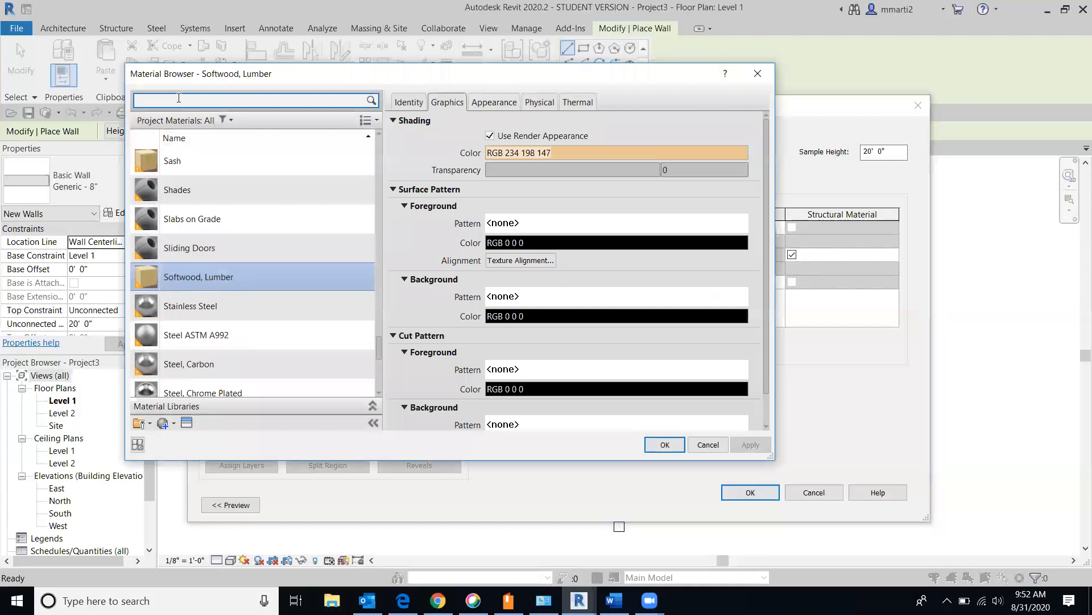
{"action": "type", "text": "gyp"}
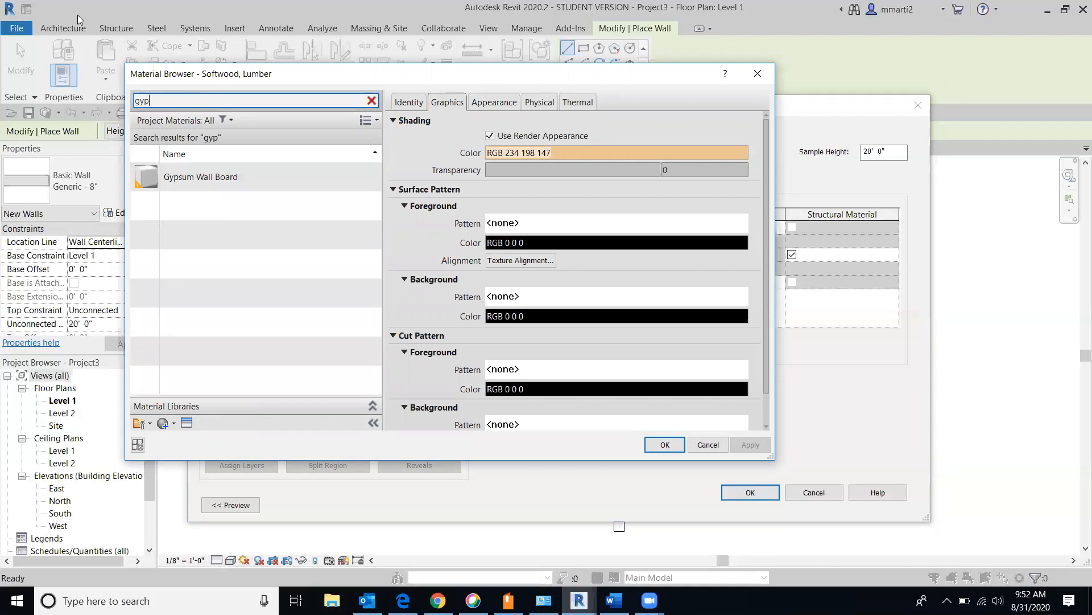
{"action": "left_click", "coordinate": [176, 180]}
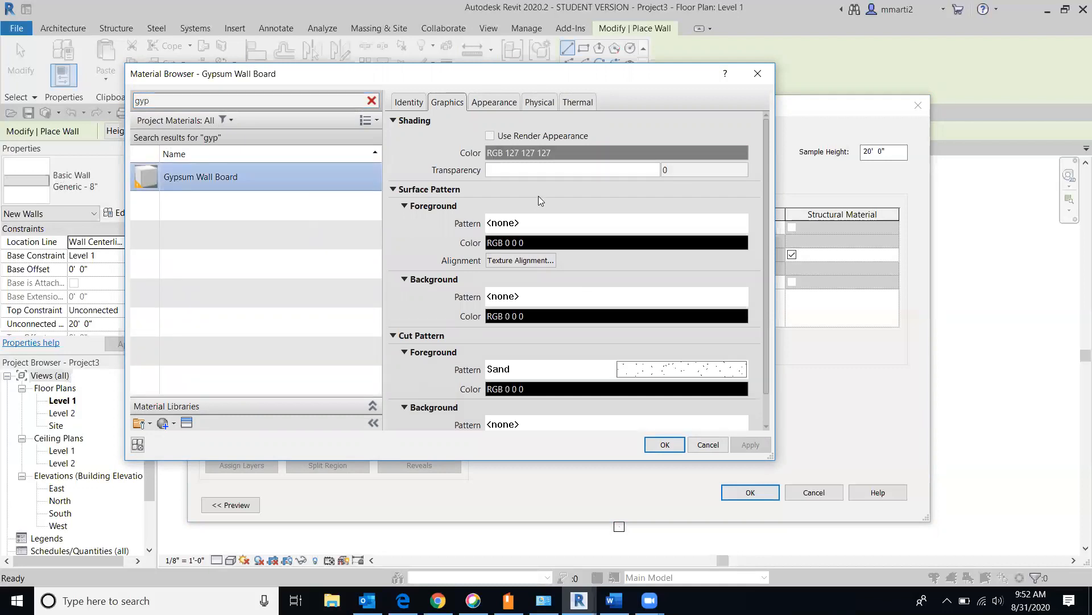
Check the appearance of Gypsum Wall Board, enable Use Render Appearance for its shading, and confirm the material.
{"action": "left_click", "coordinate": [502, 103]}
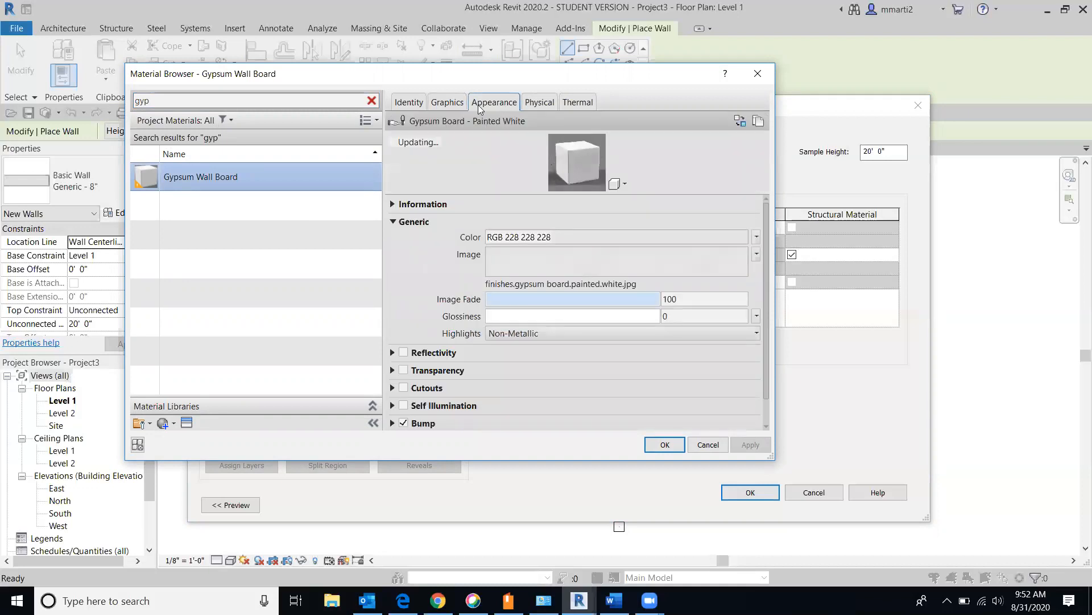
{"action": "left_click", "coordinate": [444, 103]}
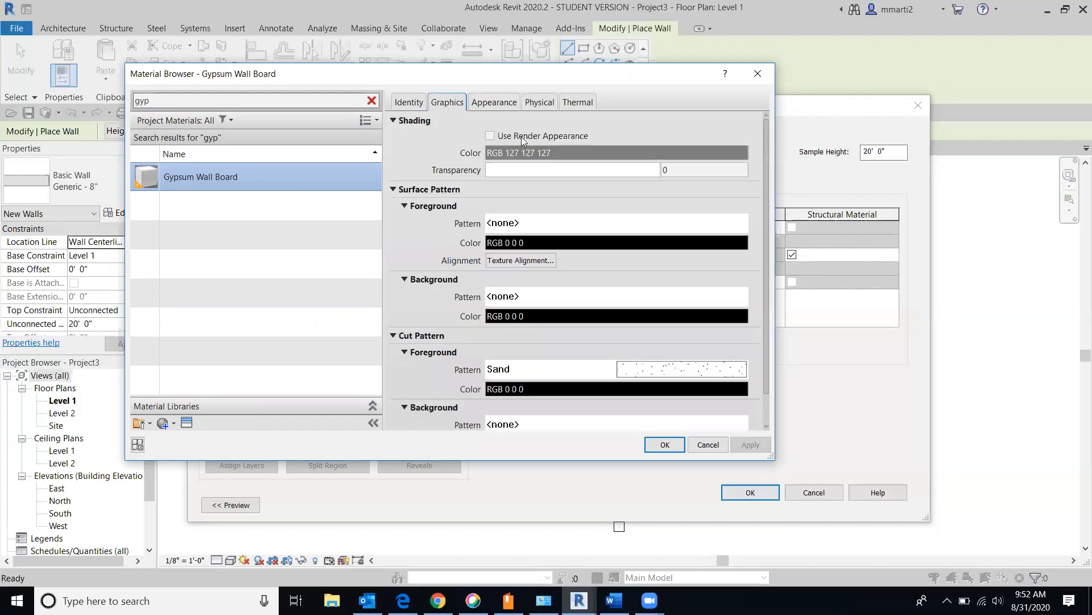
{"action": "left_click", "coordinate": [490, 136]}
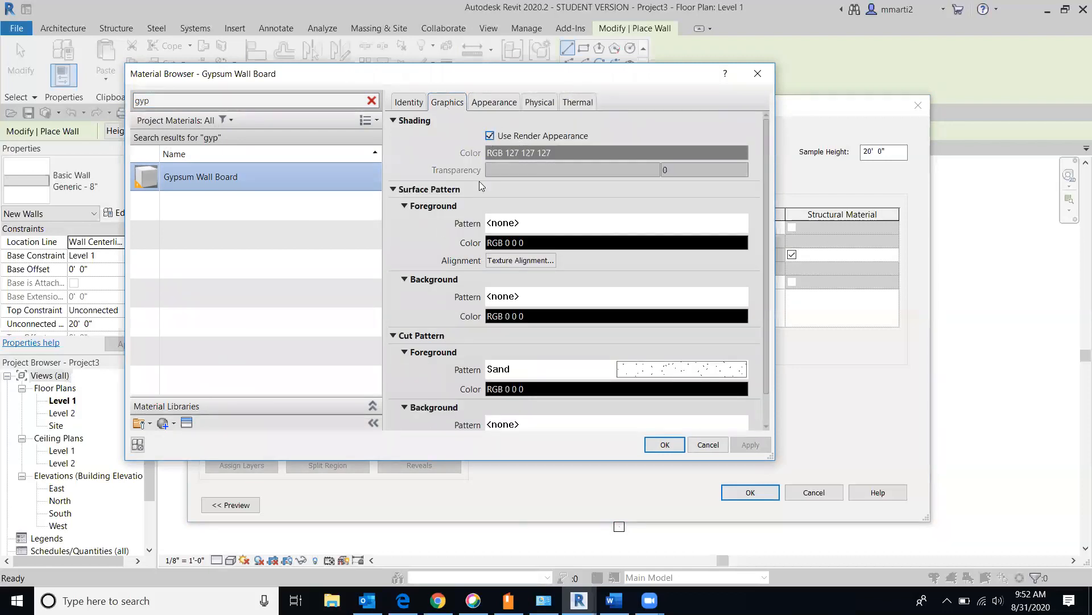
{"action": "left_click", "coordinate": [663, 445]}
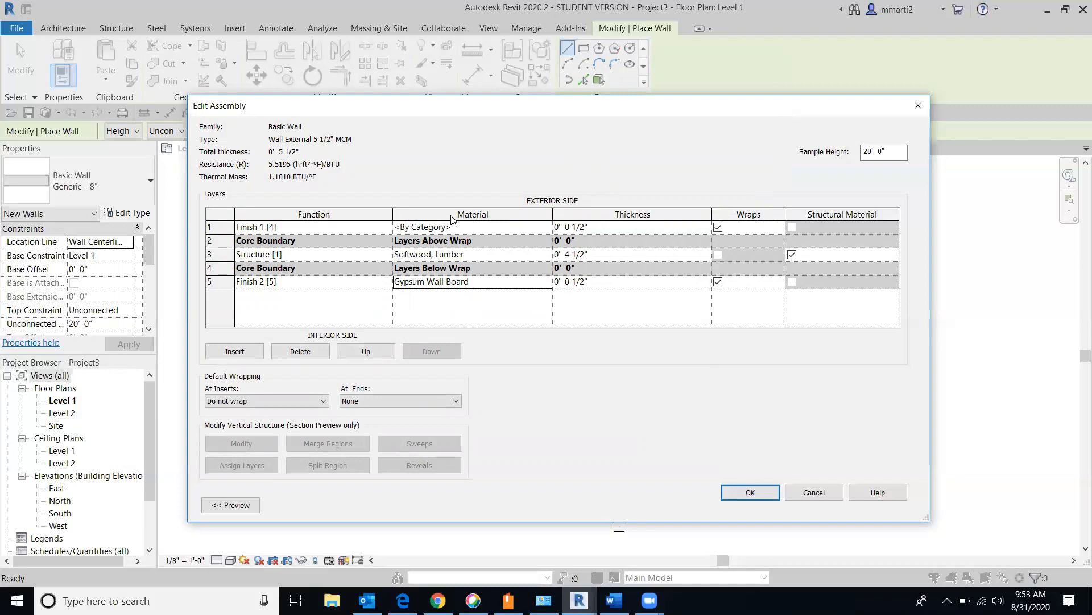
Assign Brick, Common to the Finish 1 [4] layer with Use Render Appearance enabled for its shading.
{"action": "left_click", "coordinate": [499, 229]}
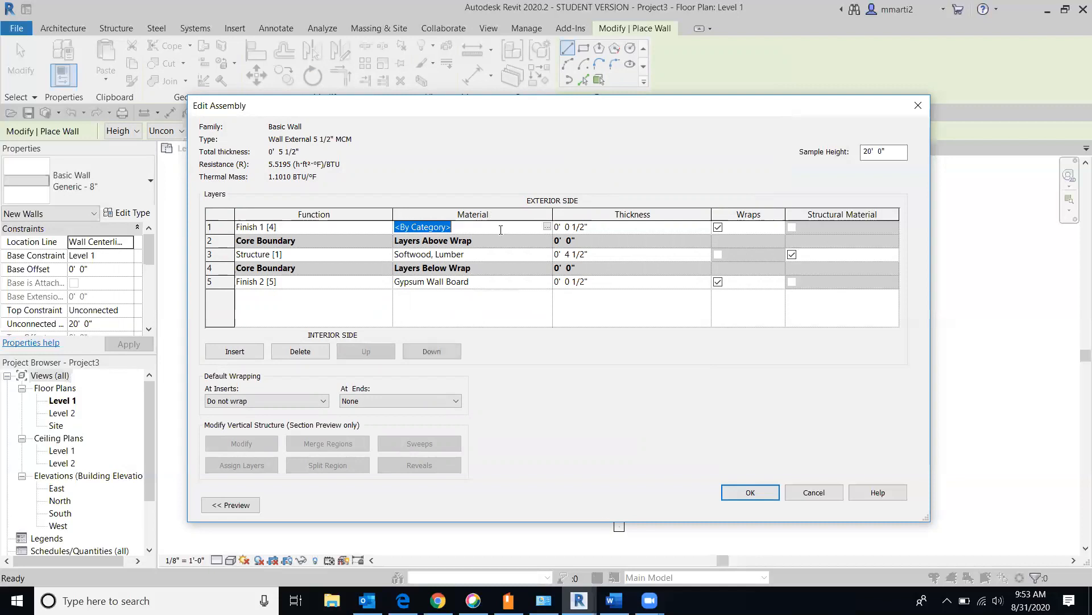
{"action": "left_click", "coordinate": [548, 227]}
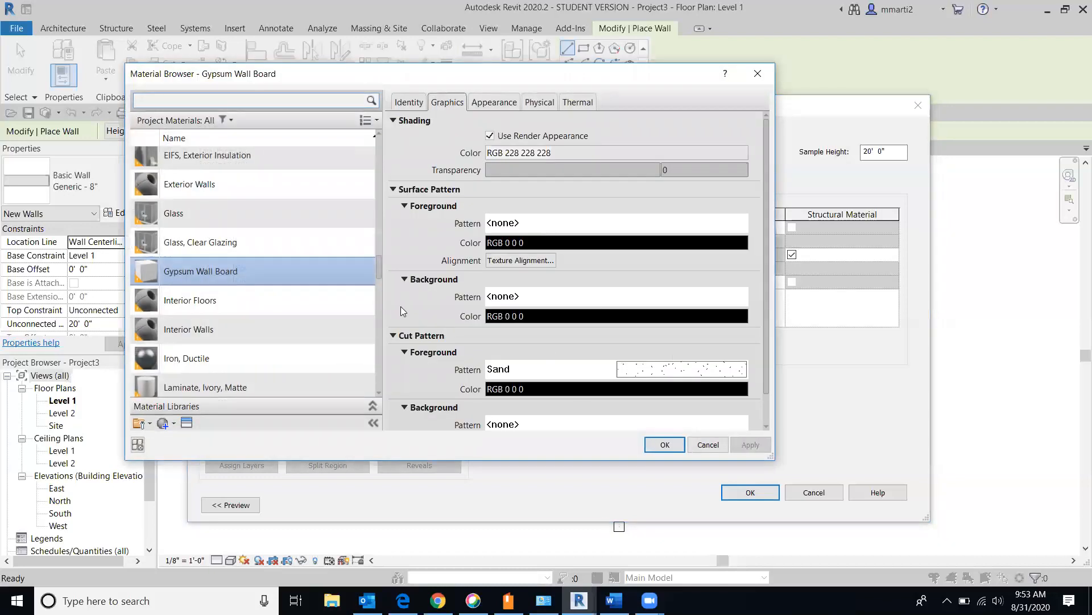
{"action": "left_click_drag", "start_coordinate": [378, 267], "coordinate": [370, 175]}
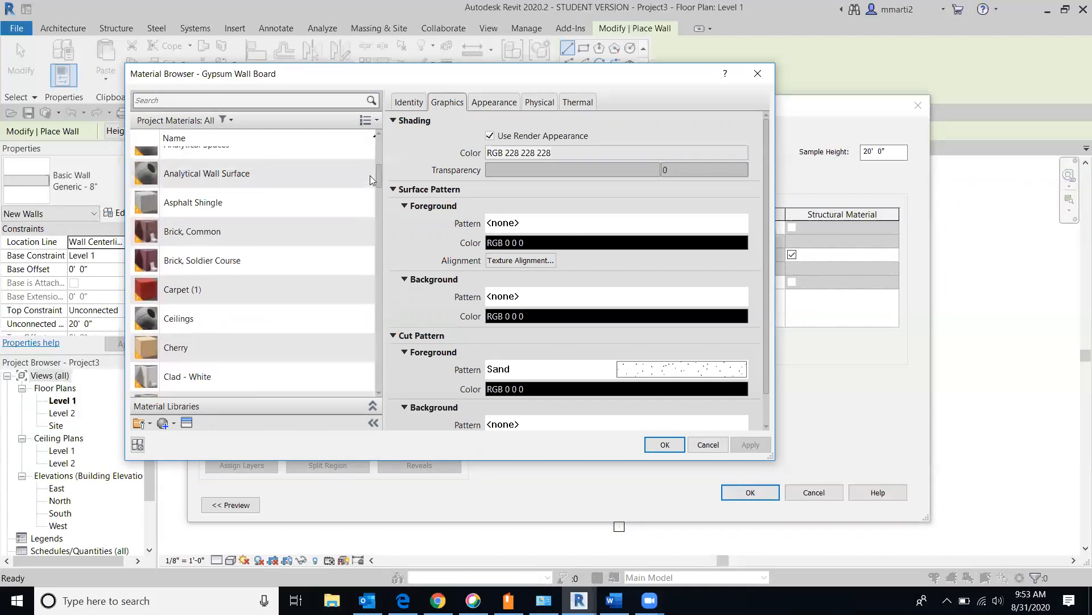
{"action": "left_click", "coordinate": [179, 224]}
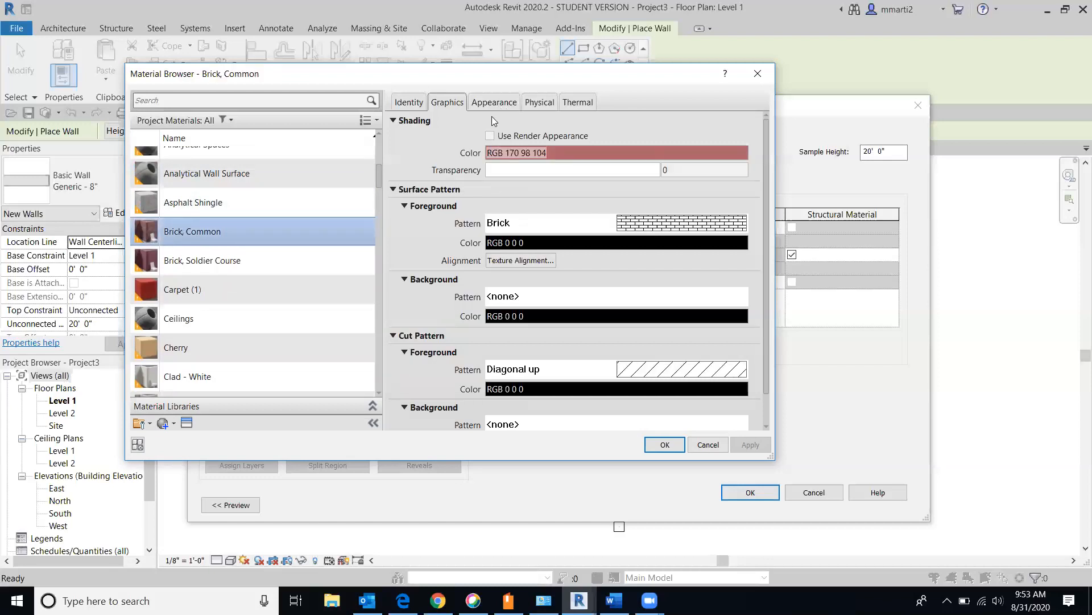
{"action": "left_click", "coordinate": [489, 135]}
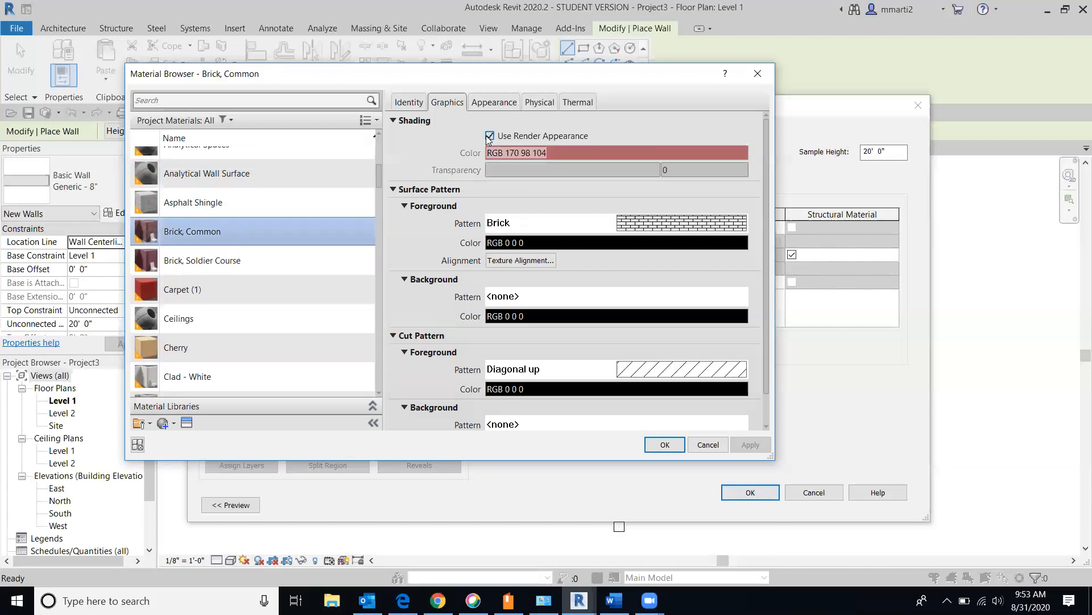
{"action": "left_click", "coordinate": [665, 445]}
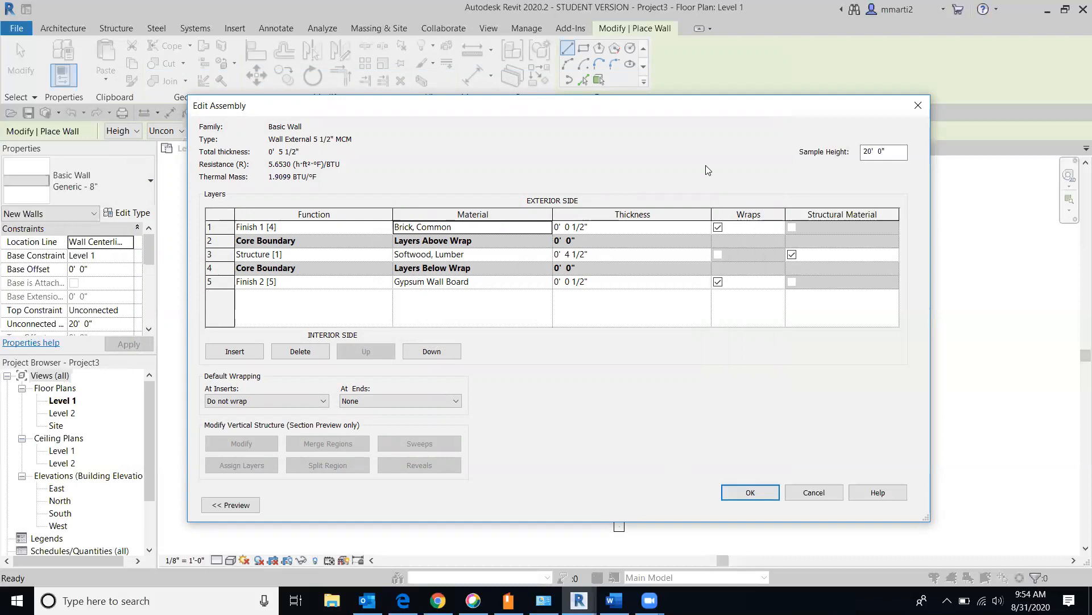
Reopen the material selection for the Finish 1 [4] layer and create a new project material.
{"action": "left_click", "coordinate": [478, 228]}
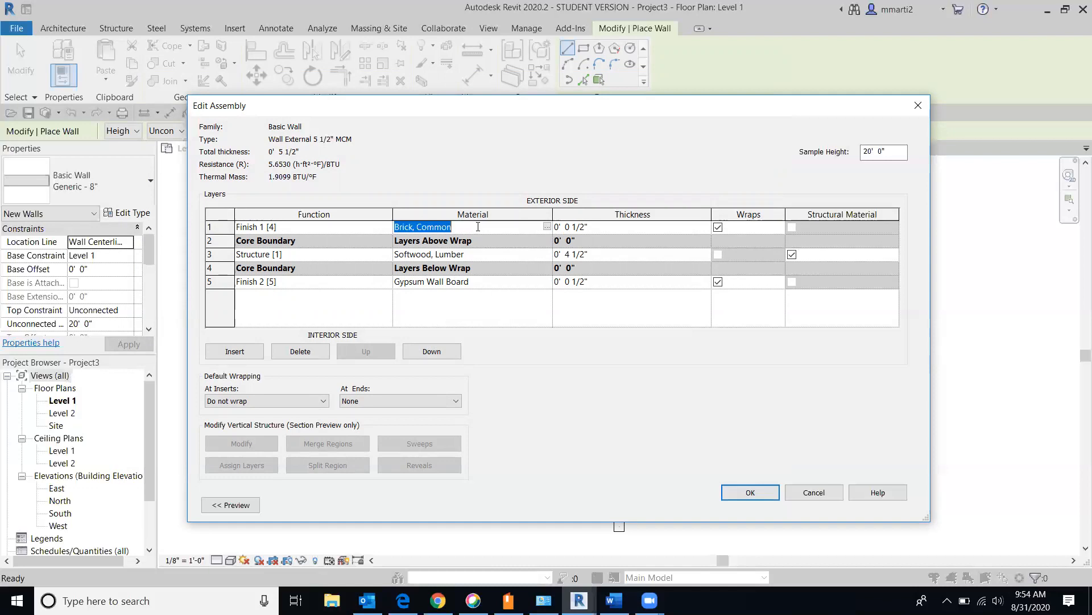
{"action": "left_click", "coordinate": [547, 227]}
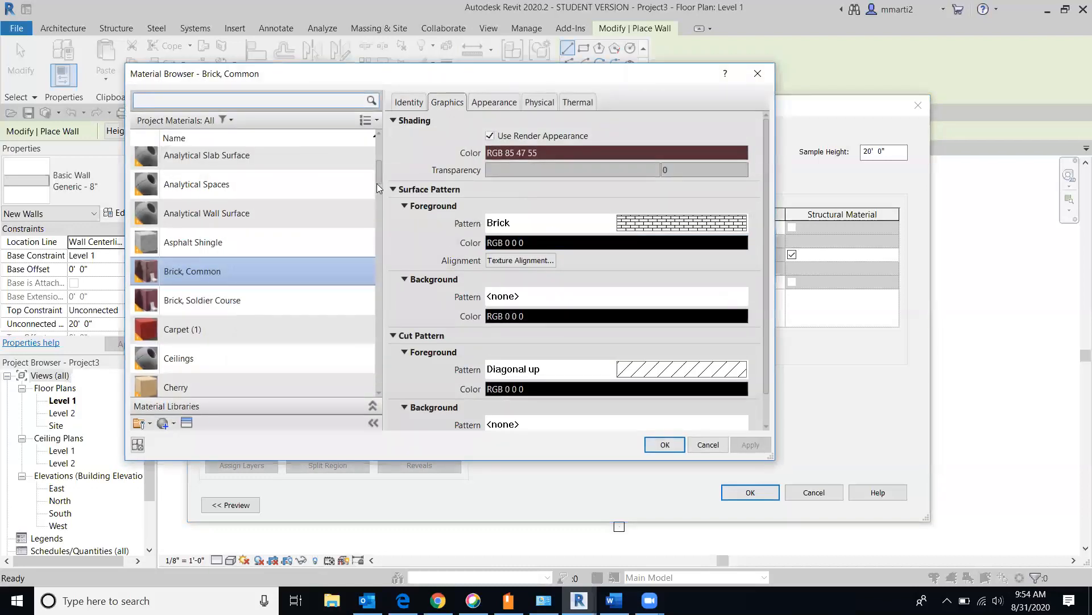
{"action": "scroll", "coordinate": [256, 342], "scroll_direction": "down", "scroll_amount": 1}
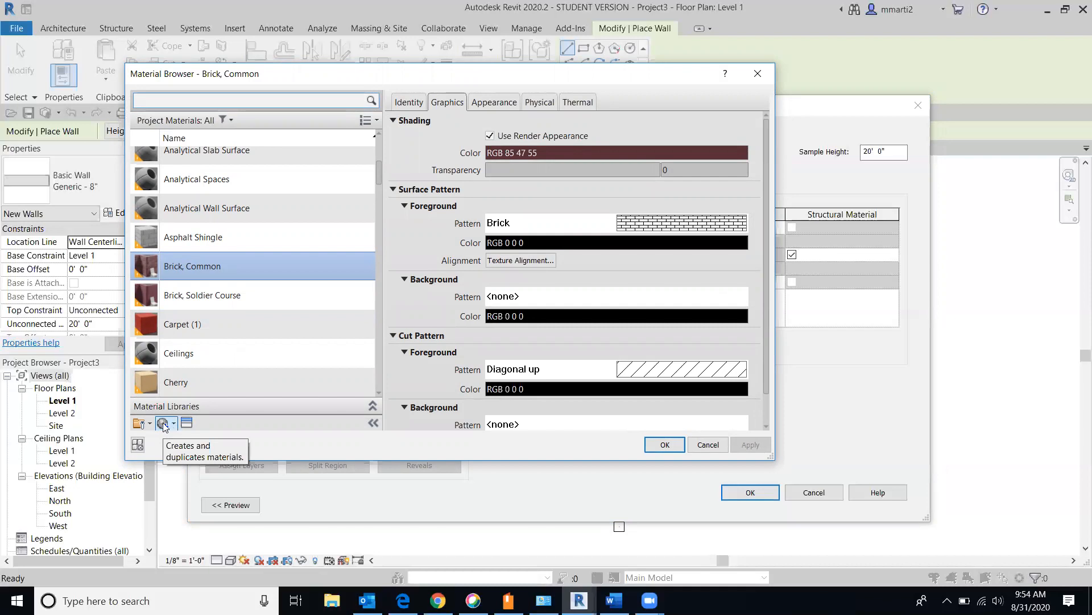
{"action": "left_click", "coordinate": [164, 425]}
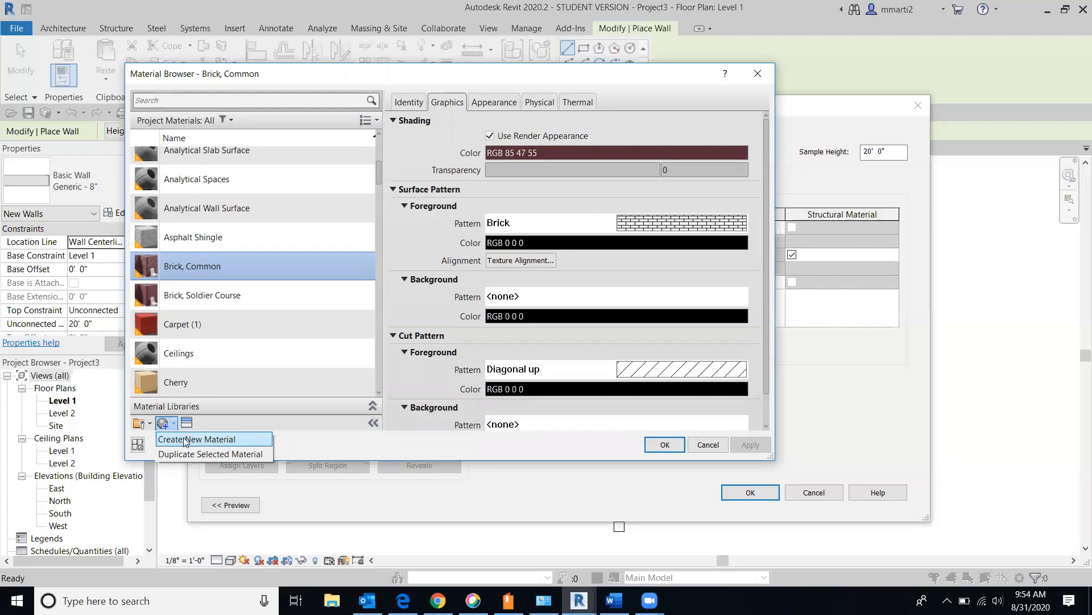
{"action": "left_click", "coordinate": [183, 438]}
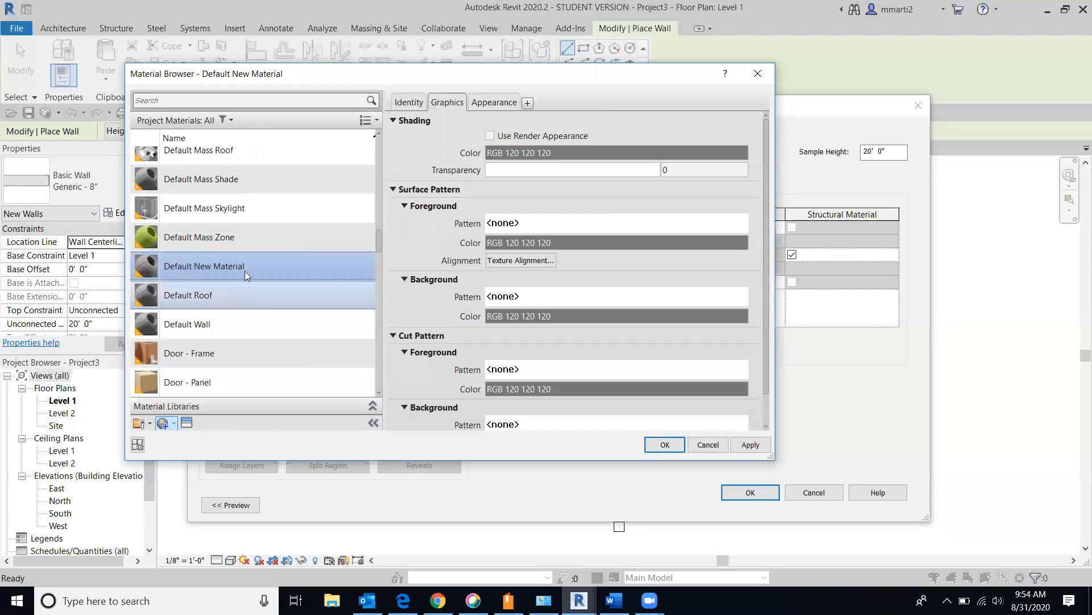
Rename the new default material as Wall Exterior Siding MCM.
{"action": "right_click", "coordinate": [189, 262]}
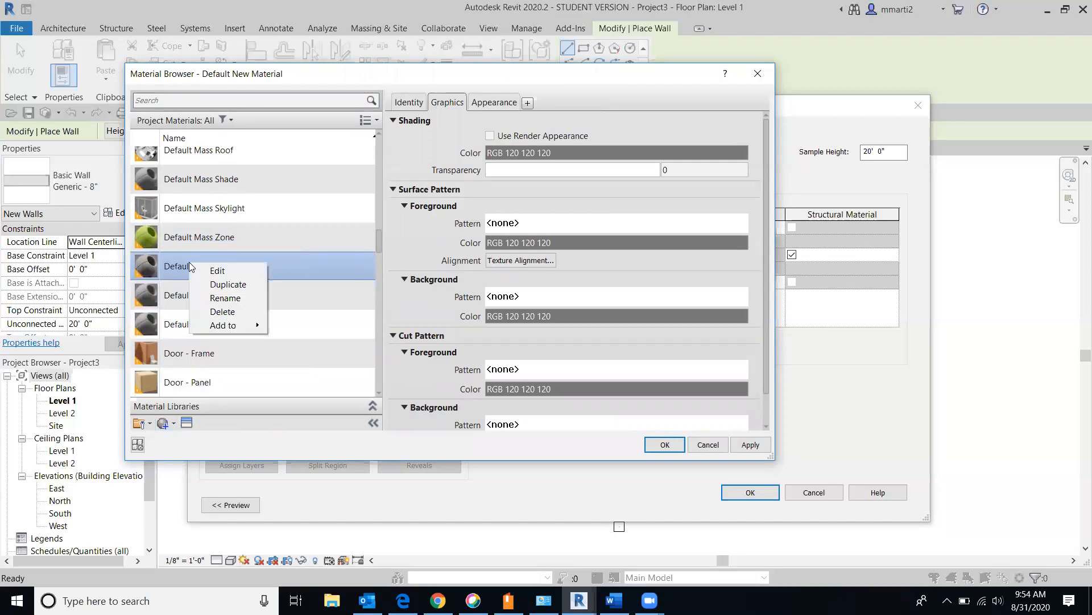
{"action": "left_click", "coordinate": [221, 296]}
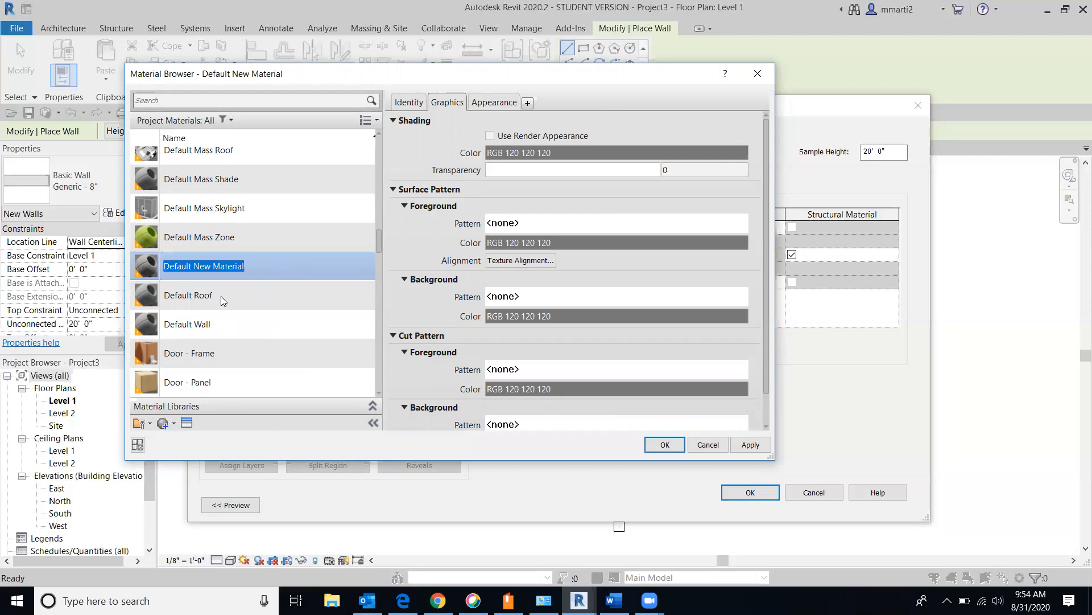
{"action": "type", "text": "Wall Exterior Siding"}
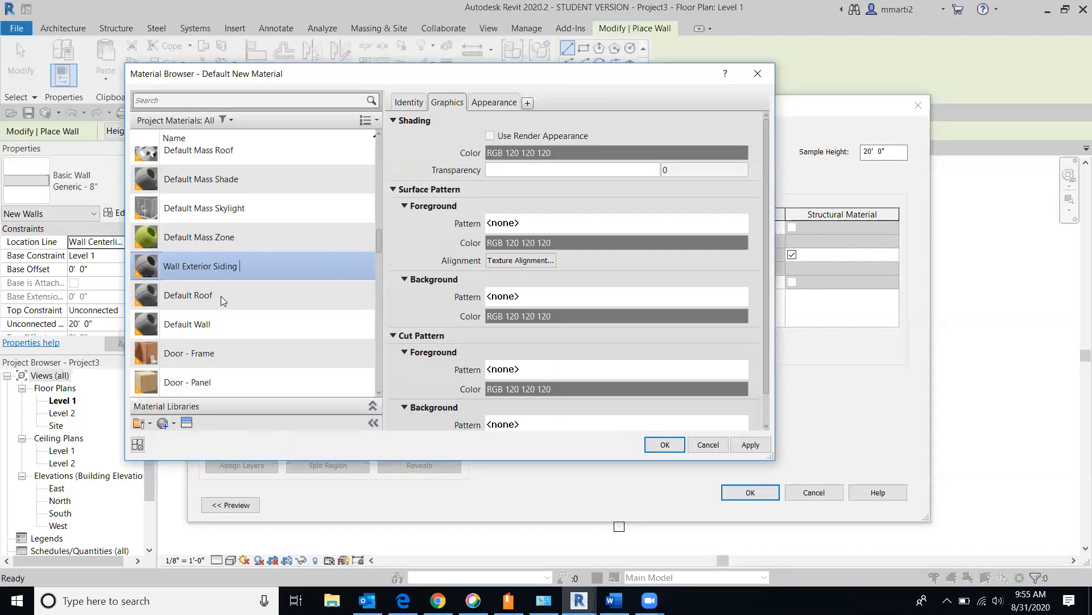
{"action": "type", "text": "MCM"}
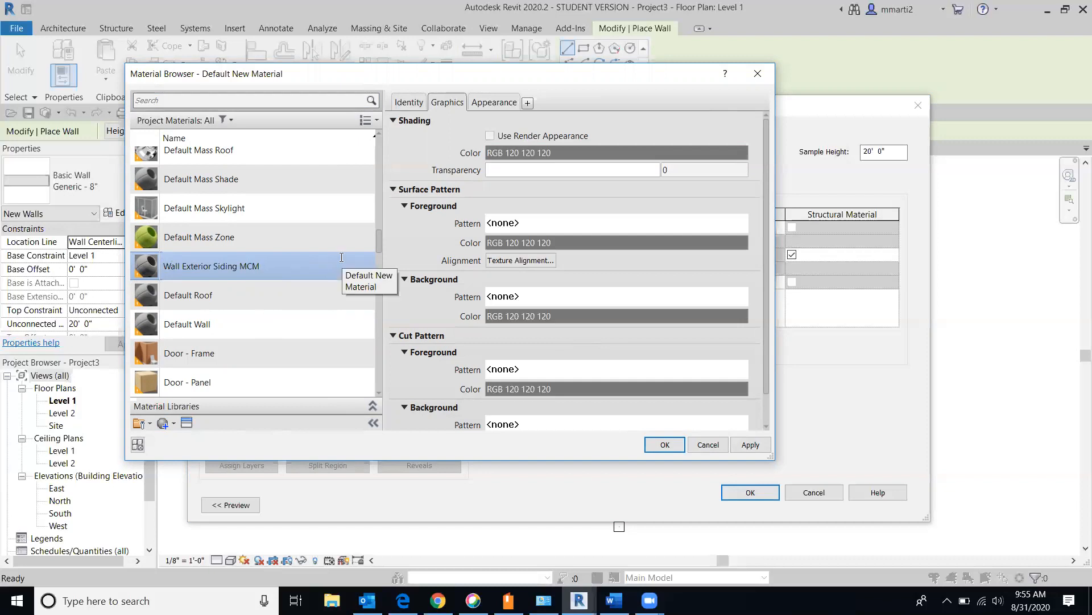
Open the Asset Browser for the new siding material and show the Appearance Library in Thumbnail View.
{"action": "left_click", "coordinate": [187, 424]}
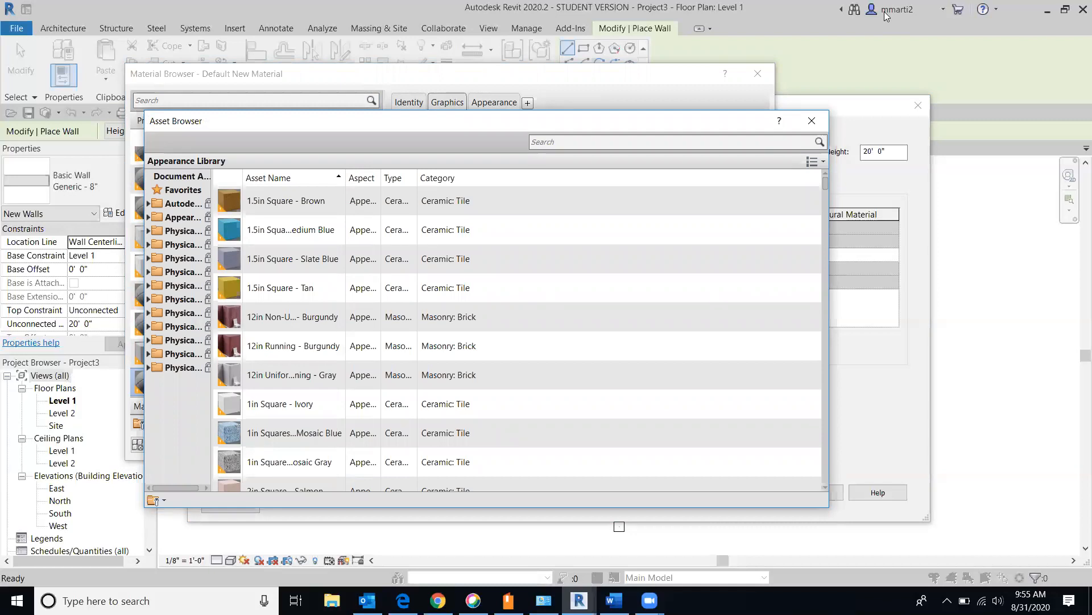
{"action": "left_click_drag", "start_coordinate": [412, 123], "coordinate": [480, 123]}
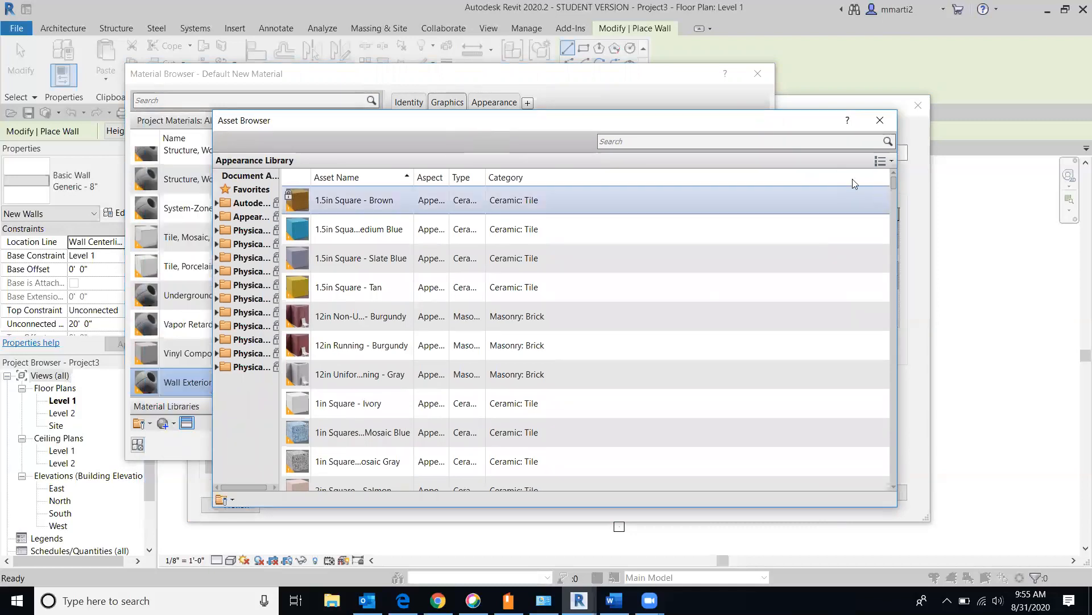
{"action": "left_click", "coordinate": [881, 164]}
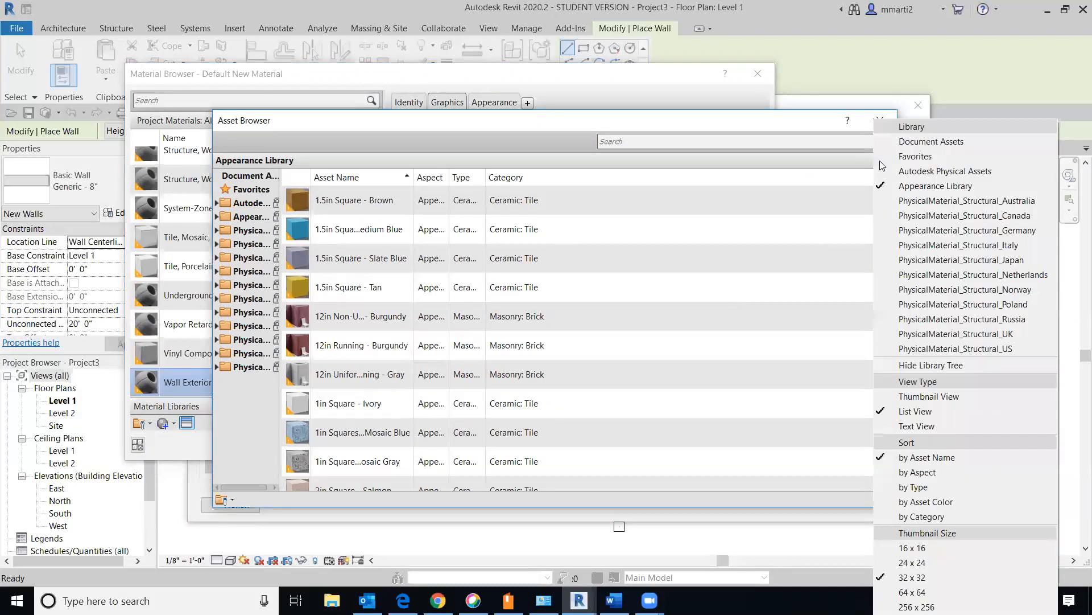
{"action": "left_click", "coordinate": [928, 397]}
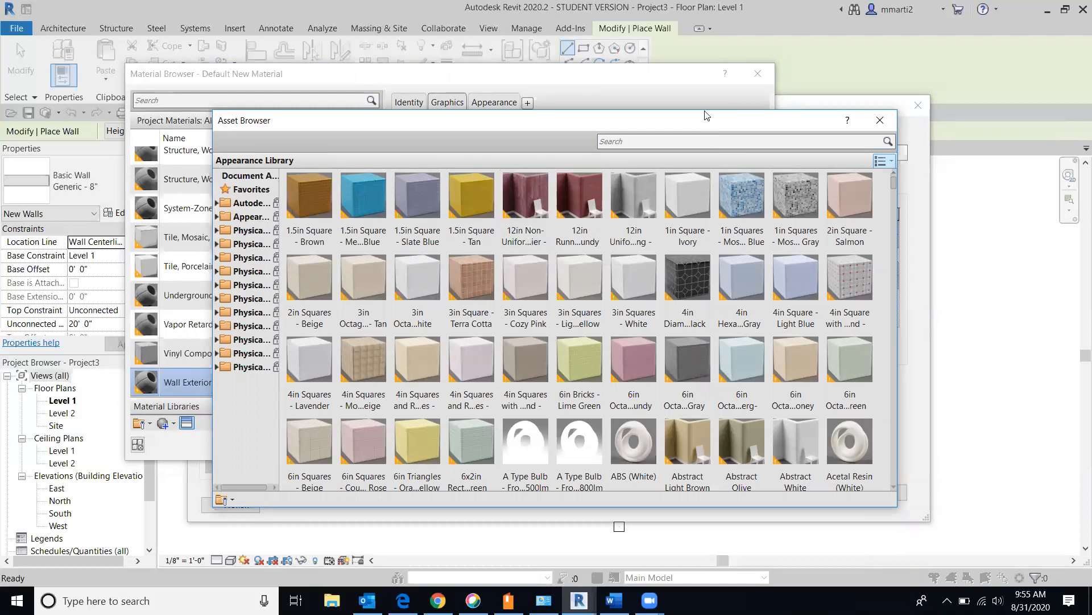
{"action": "left_click_drag", "start_coordinate": [706, 116], "coordinate": [699, 21]}
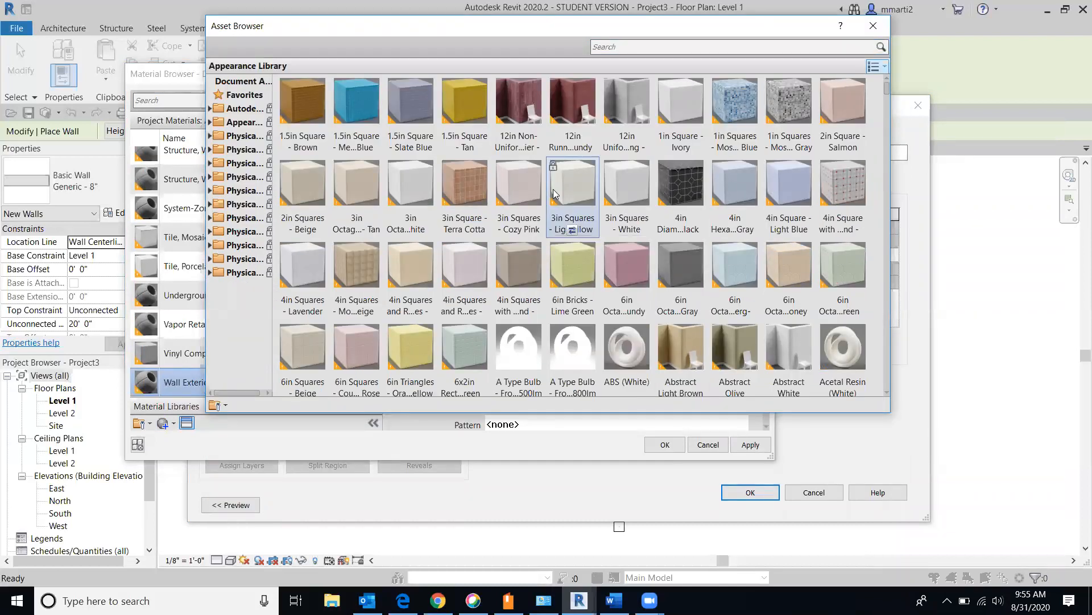
Browse the Appearance Library thumbnails for a horizontal siding appearance suited to the exterior wall material.
{"action": "scroll", "coordinate": [553, 188], "scroll_direction": "down", "scroll_amount": 6}
{"action": "scroll", "coordinate": [553, 188], "scroll_direction": "up", "scroll_amount": 3}
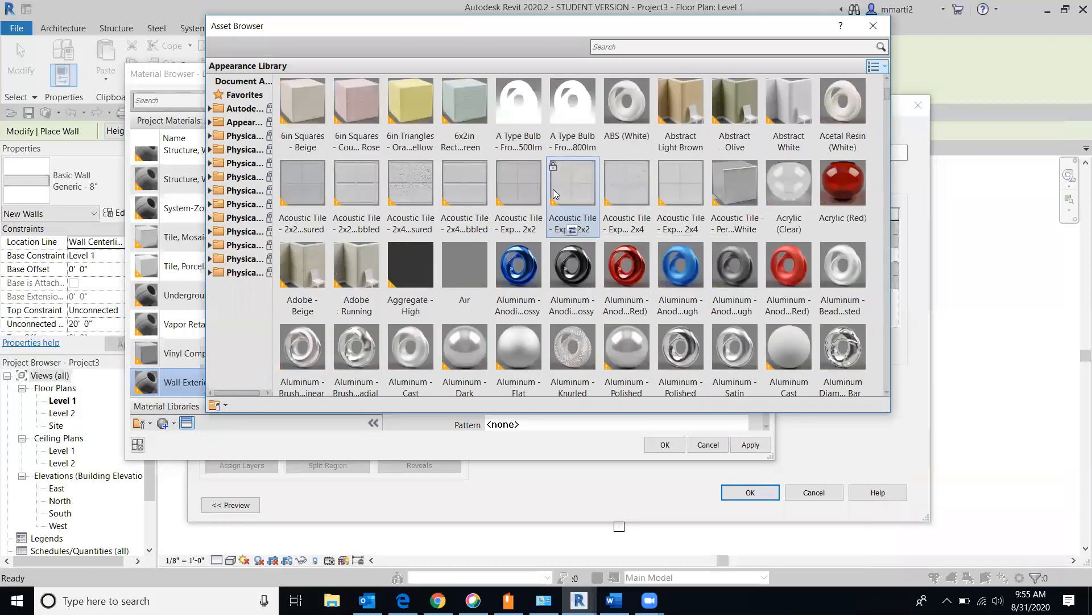
{"action": "scroll", "coordinate": [553, 189], "scroll_direction": "up", "scroll_amount": 3}
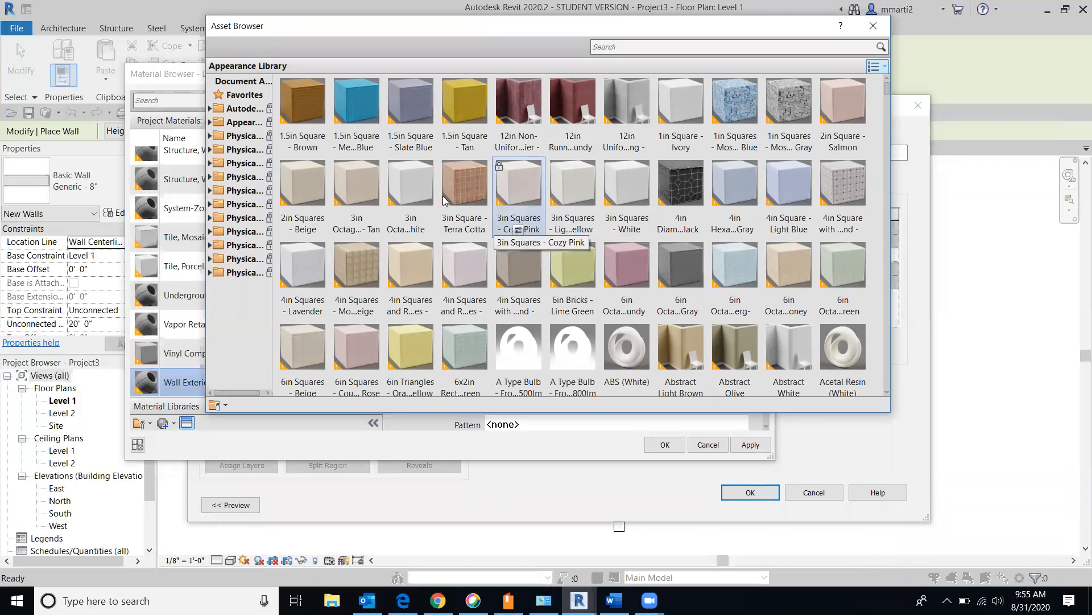
{"action": "scroll", "coordinate": [422, 178], "scroll_direction": "down", "scroll_amount": 6}
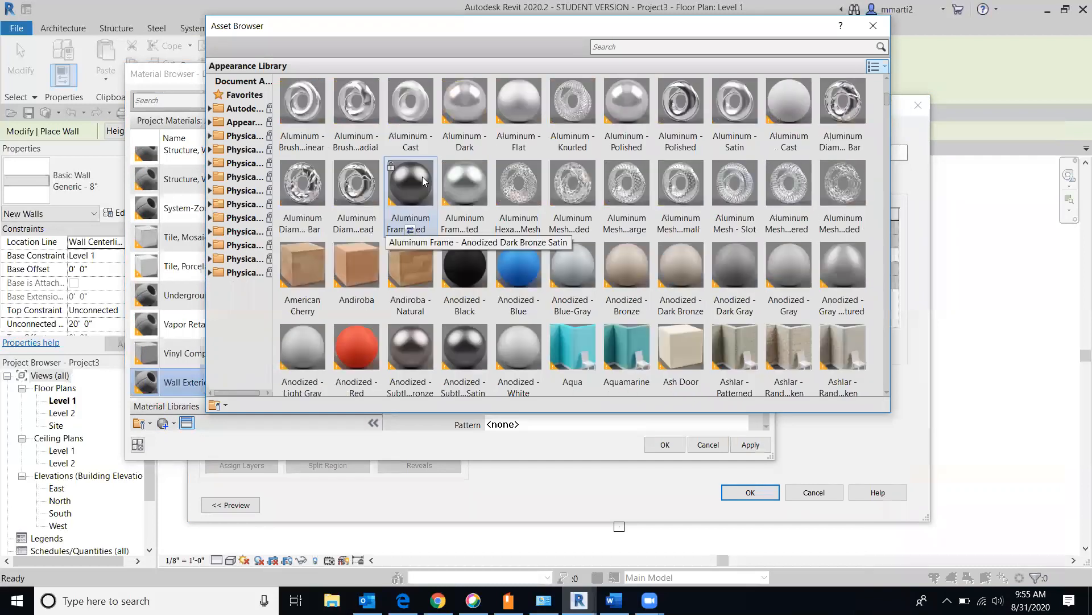
{"action": "scroll", "coordinate": [586, 239], "scroll_direction": "up", "scroll_amount": 3}
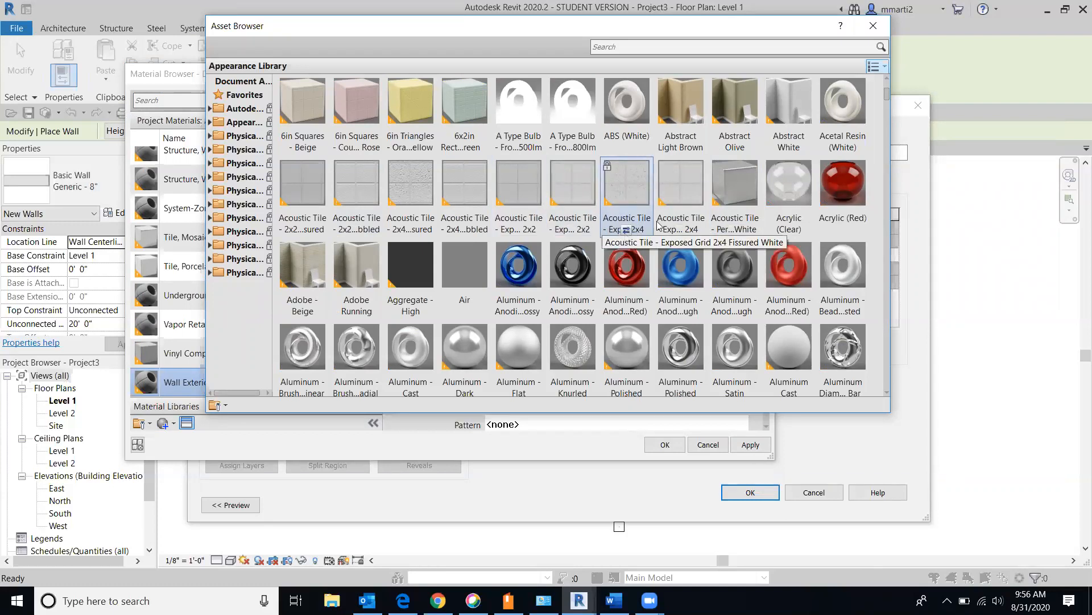
{"action": "scroll", "coordinate": [669, 224], "scroll_direction": "down", "scroll_amount": 3}
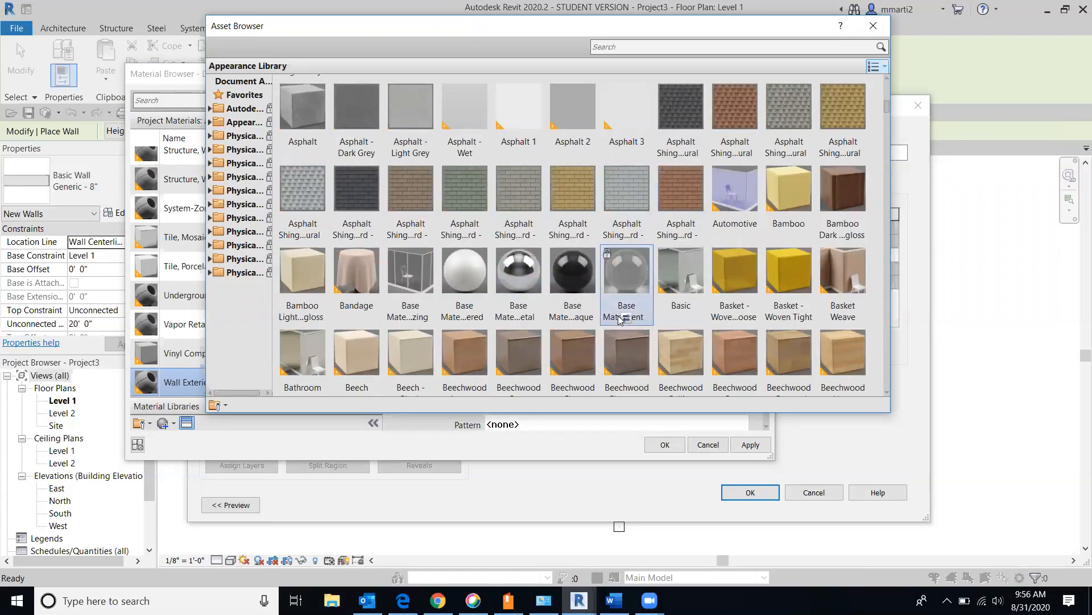
{"action": "scroll", "coordinate": [621, 319], "scroll_direction": "down", "scroll_amount": 3}
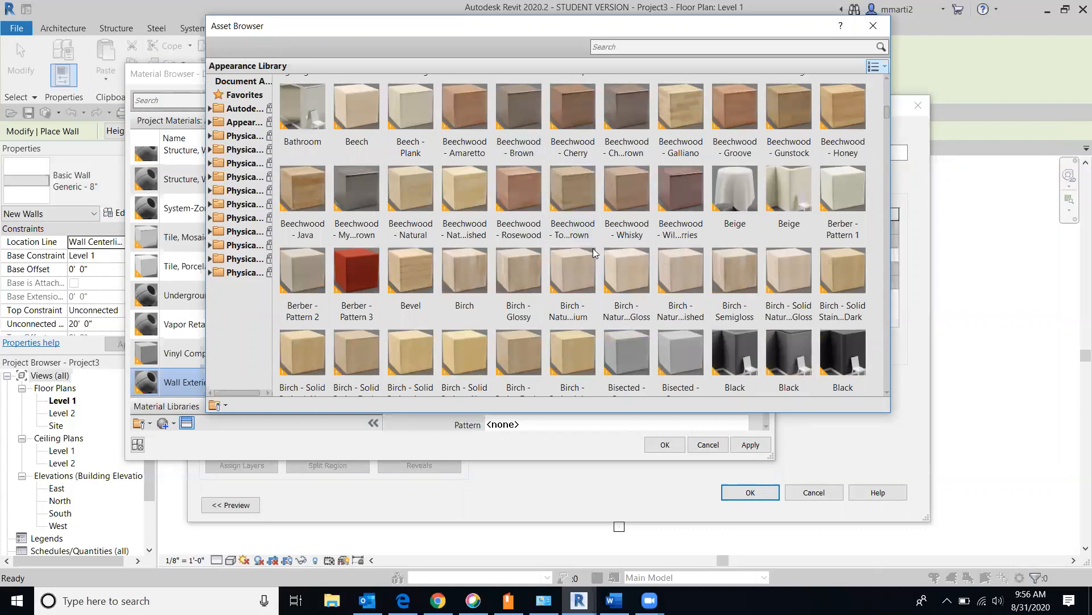
{"action": "scroll", "coordinate": [503, 275], "scroll_direction": "down", "scroll_amount": 5}
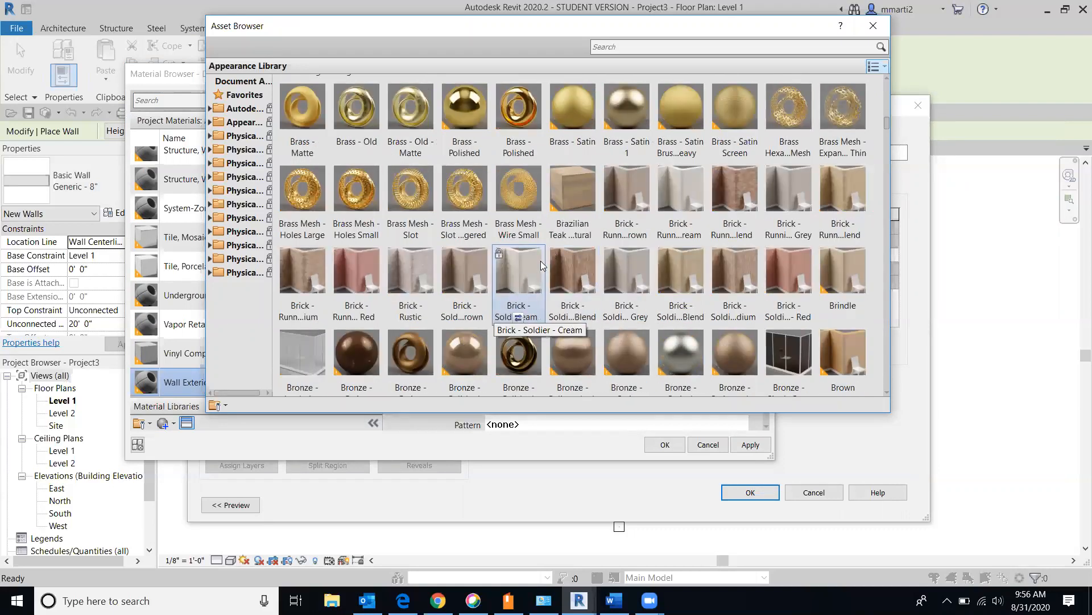
{"action": "scroll", "coordinate": [541, 265], "scroll_direction": "down", "scroll_amount": 3}
{"action": "scroll", "coordinate": [541, 261], "scroll_direction": "down", "scroll_amount": 3}
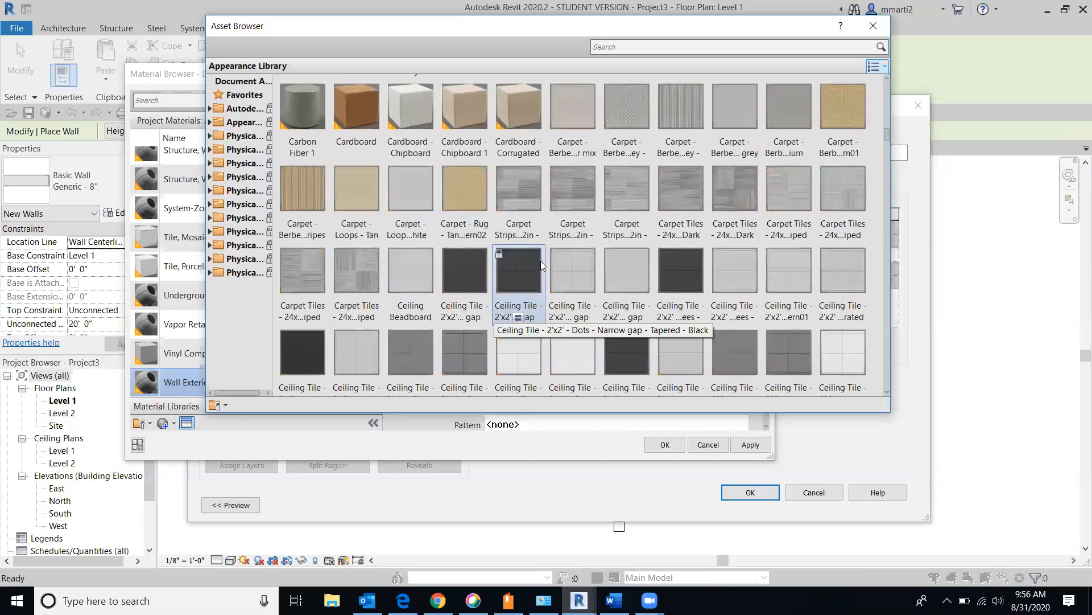
{"action": "scroll", "coordinate": [539, 259], "scroll_direction": "down", "scroll_amount": 3}
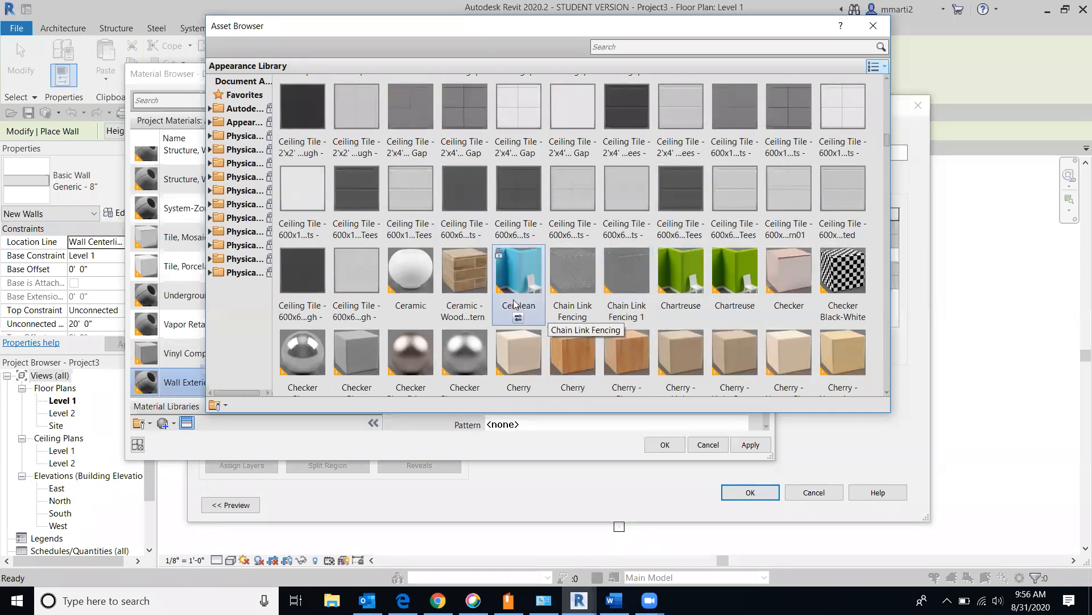
{"action": "scroll", "coordinate": [468, 279], "scroll_direction": "down", "scroll_amount": 1}
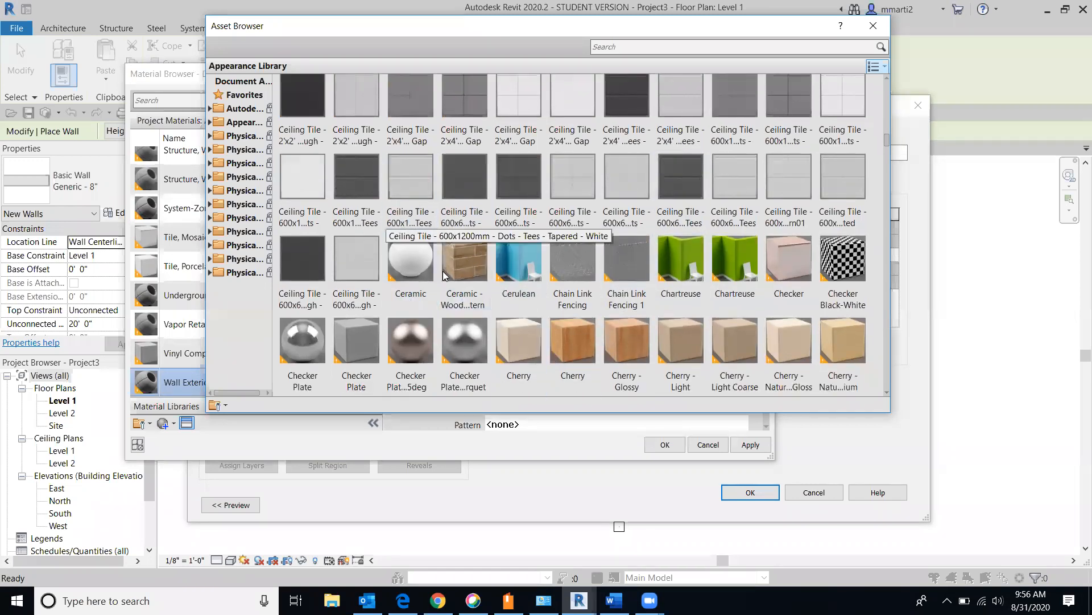
{"action": "scroll", "coordinate": [672, 279], "scroll_direction": "down", "scroll_amount": 6}
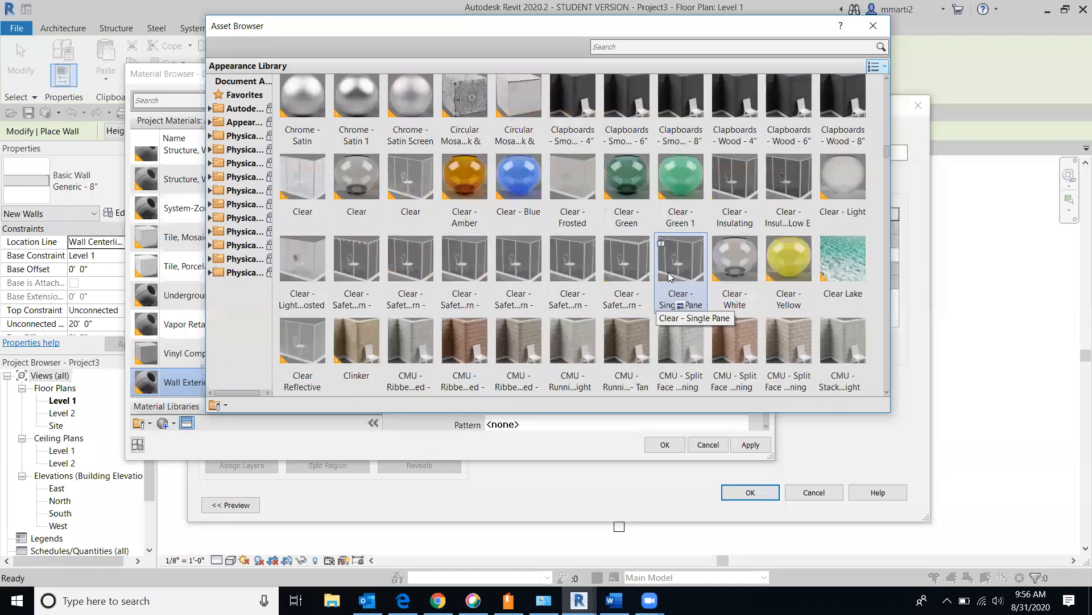
{"action": "scroll", "coordinate": [669, 277], "scroll_direction": "down", "scroll_amount": 5}
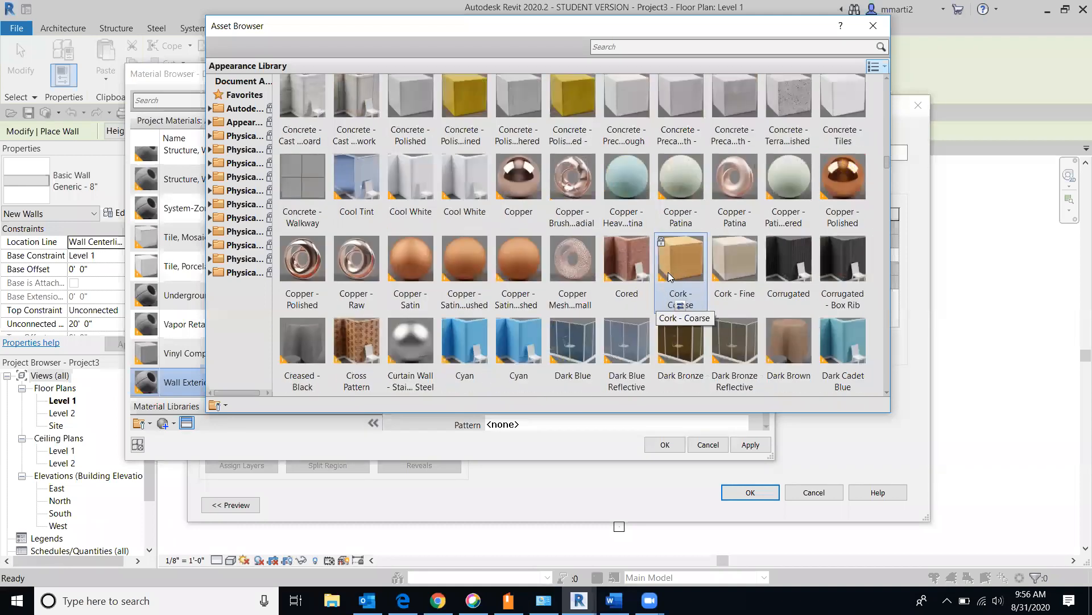
{"action": "scroll", "coordinate": [662, 279], "scroll_direction": "down", "scroll_amount": 3}
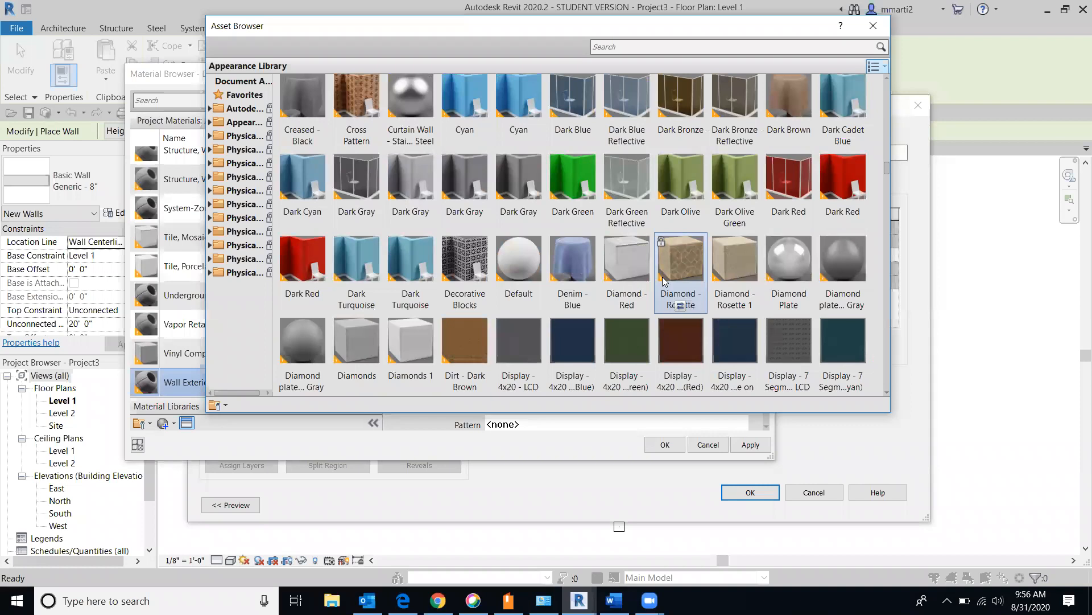
{"action": "scroll", "coordinate": [663, 279], "scroll_direction": "down", "scroll_amount": 3}
{"action": "scroll", "coordinate": [663, 279], "scroll_direction": "down", "scroll_amount": 3}
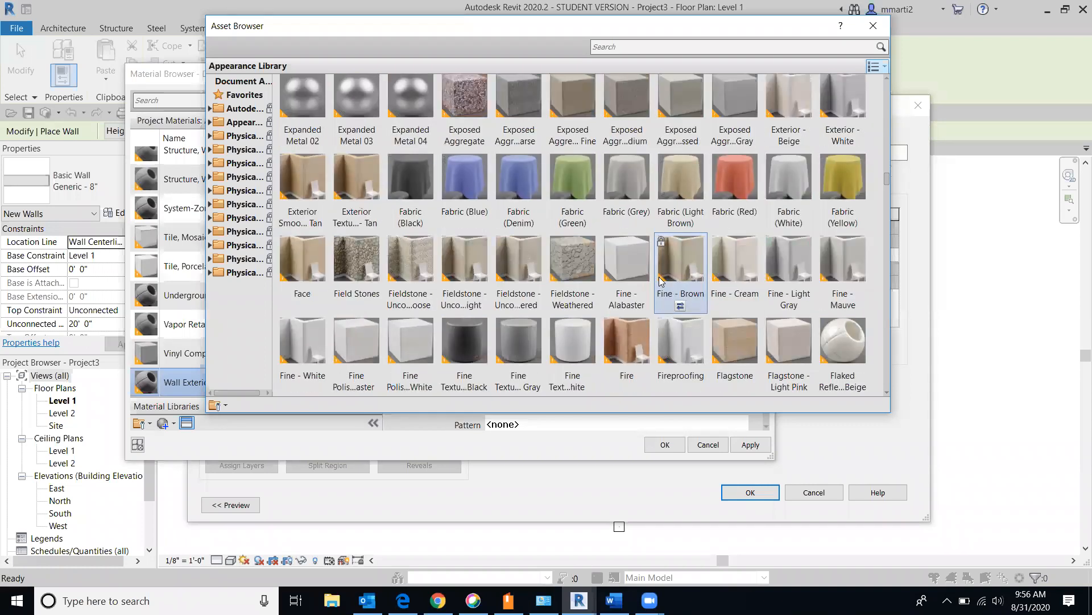
{"action": "scroll", "coordinate": [662, 281], "scroll_direction": "down", "scroll_amount": 3}
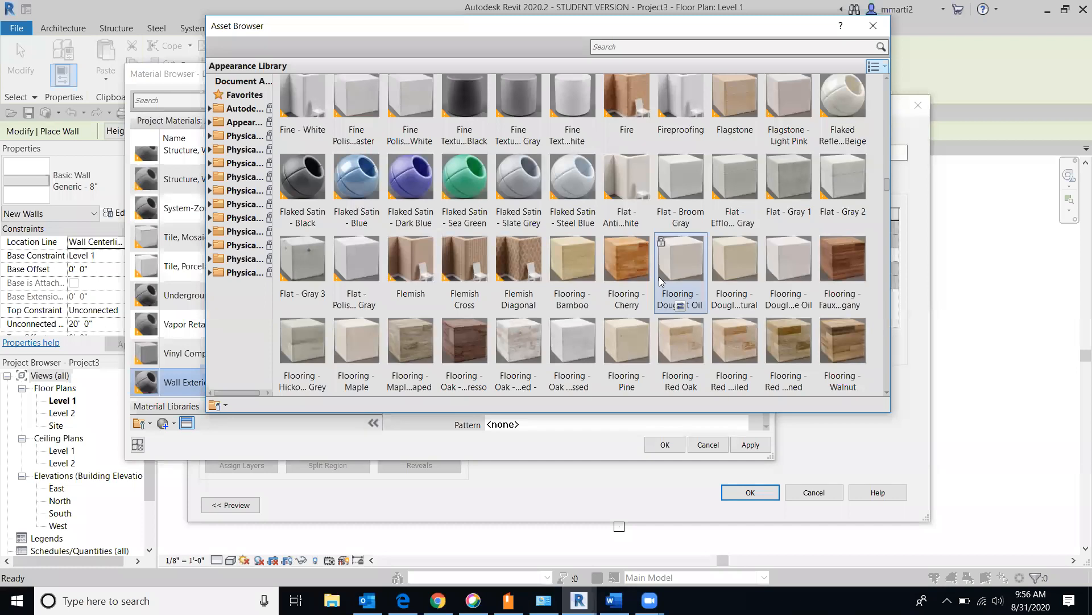
{"action": "scroll", "coordinate": [655, 245], "scroll_direction": "down", "scroll_amount": 3}
{"action": "scroll", "coordinate": [656, 244], "scroll_direction": "down", "scroll_amount": 3}
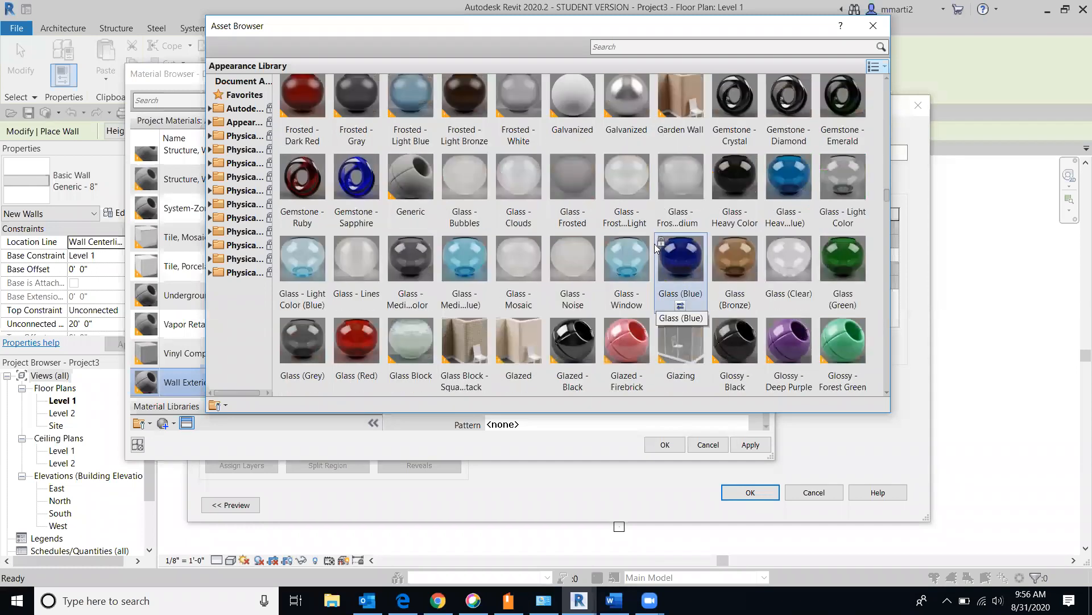
{"action": "scroll", "coordinate": [654, 243], "scroll_direction": "down", "scroll_amount": 3}
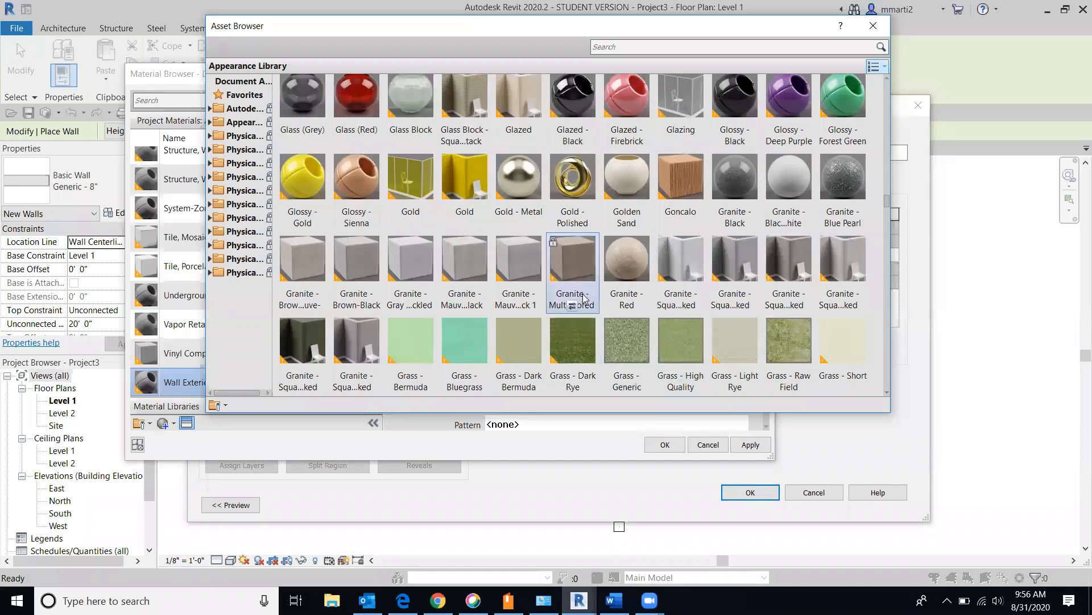
{"action": "scroll", "coordinate": [581, 296], "scroll_direction": "down", "scroll_amount": 5}
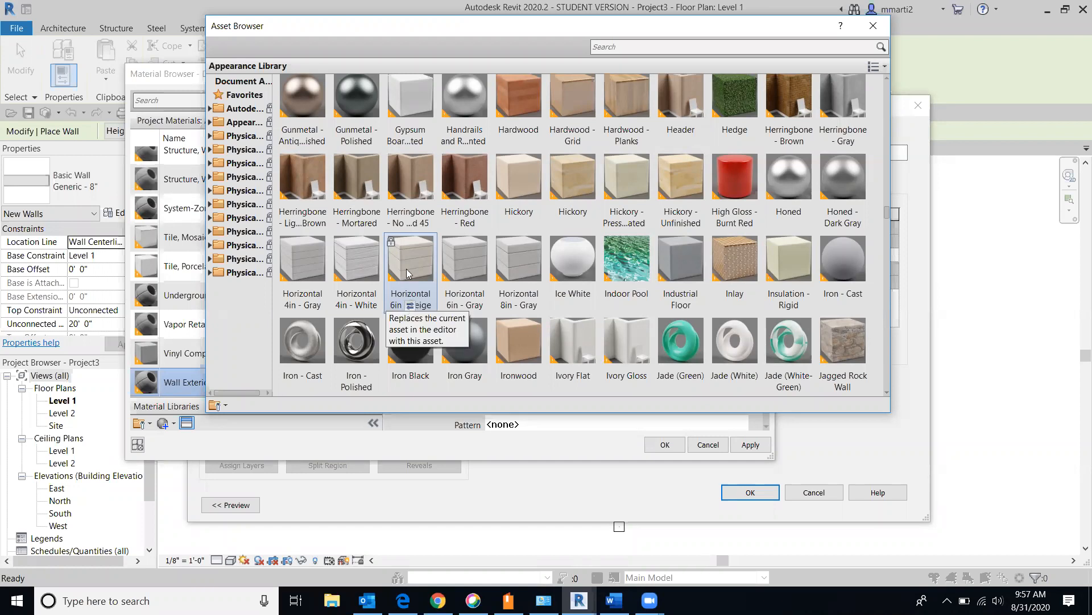
Replace the siding material's appearance asset with Horizontal 6in - Beige and close the Asset Browser.
{"action": "left_click", "coordinate": [410, 306]}
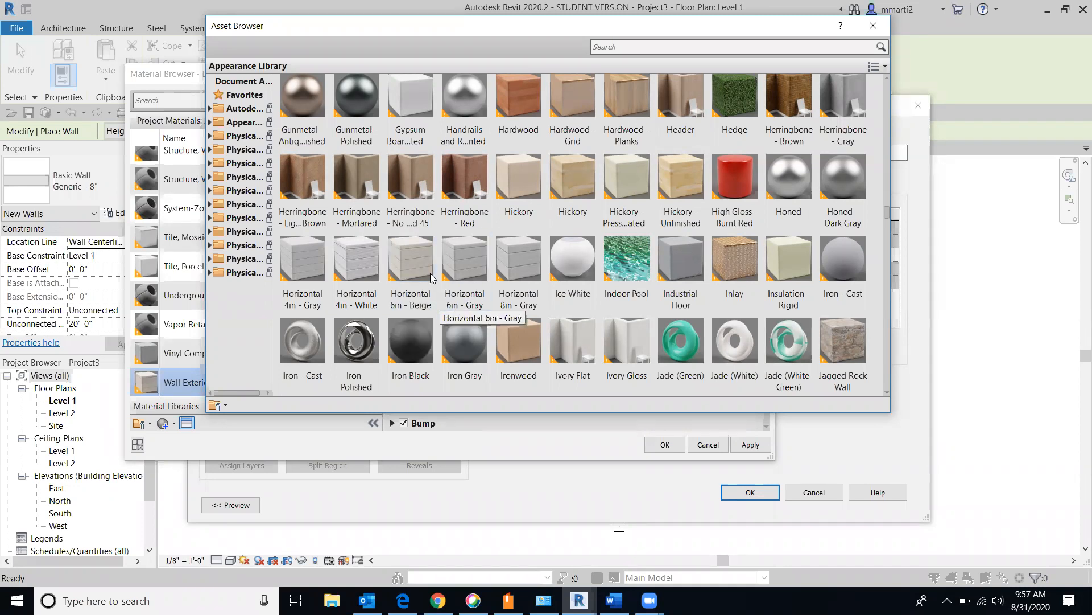
{"action": "left_click", "coordinate": [843, 99]}
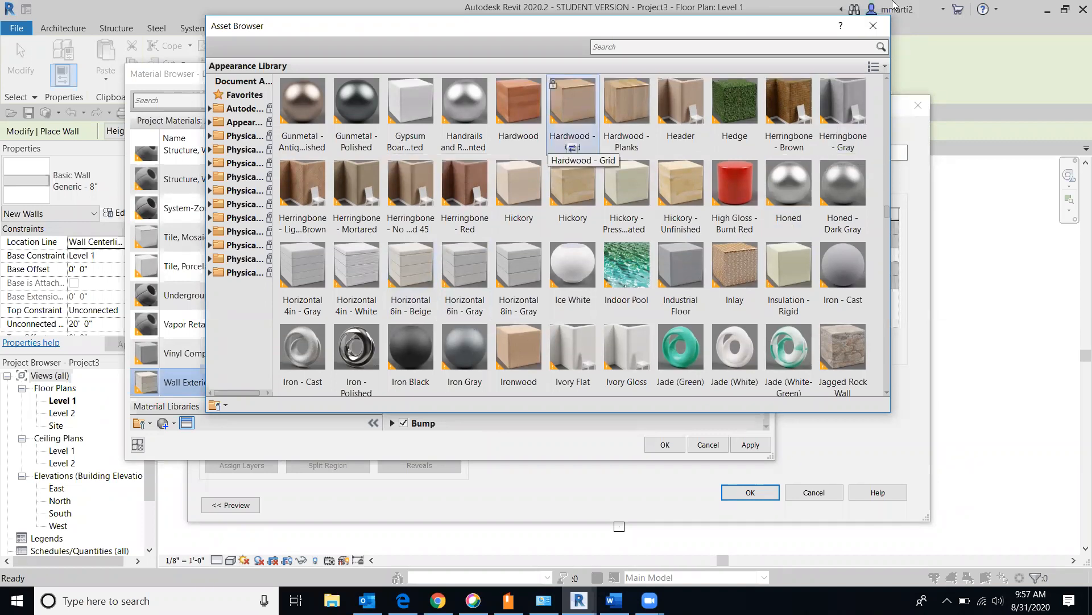
{"action": "left_click", "coordinate": [874, 26]}
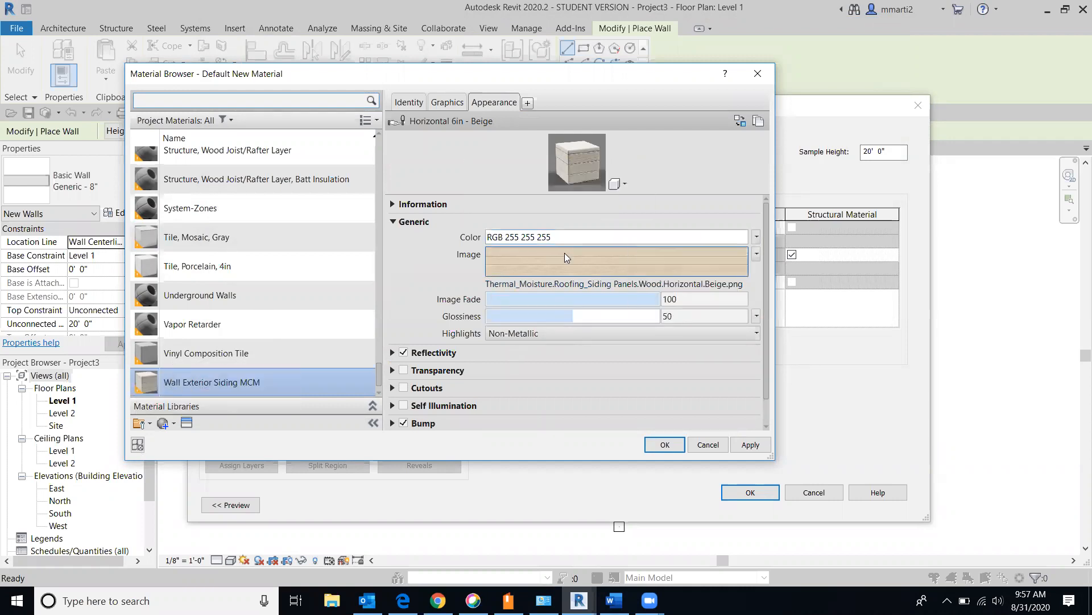
Enable Use Render Appearance for the siding material's shading and accept the material, wall assembly and type properties.
{"action": "left_click", "coordinate": [449, 102]}
{"action": "left_click", "coordinate": [490, 135]}
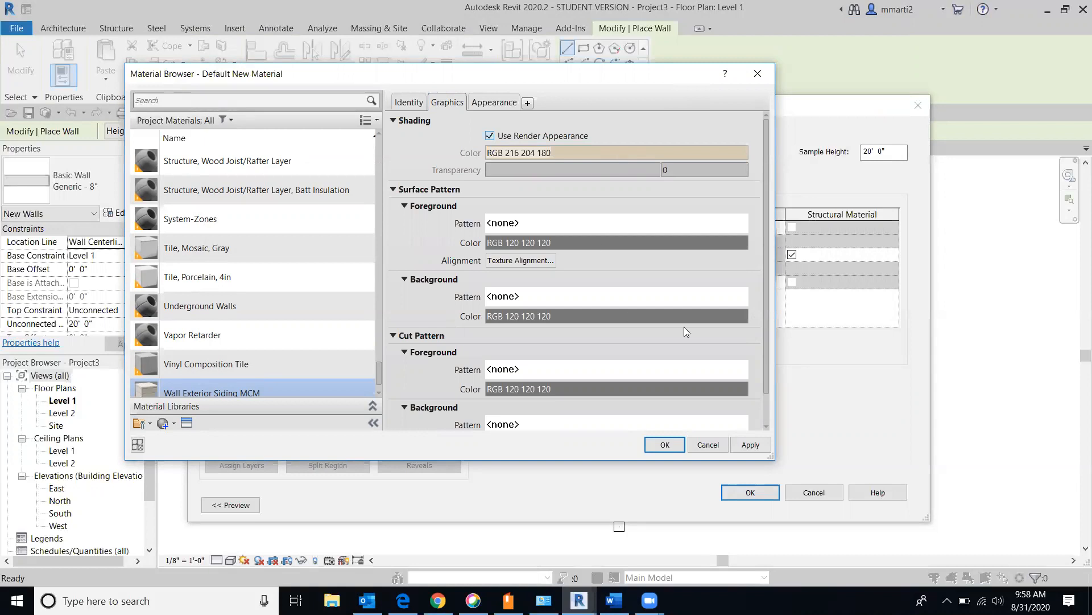
{"action": "left_click", "coordinate": [663, 444]}
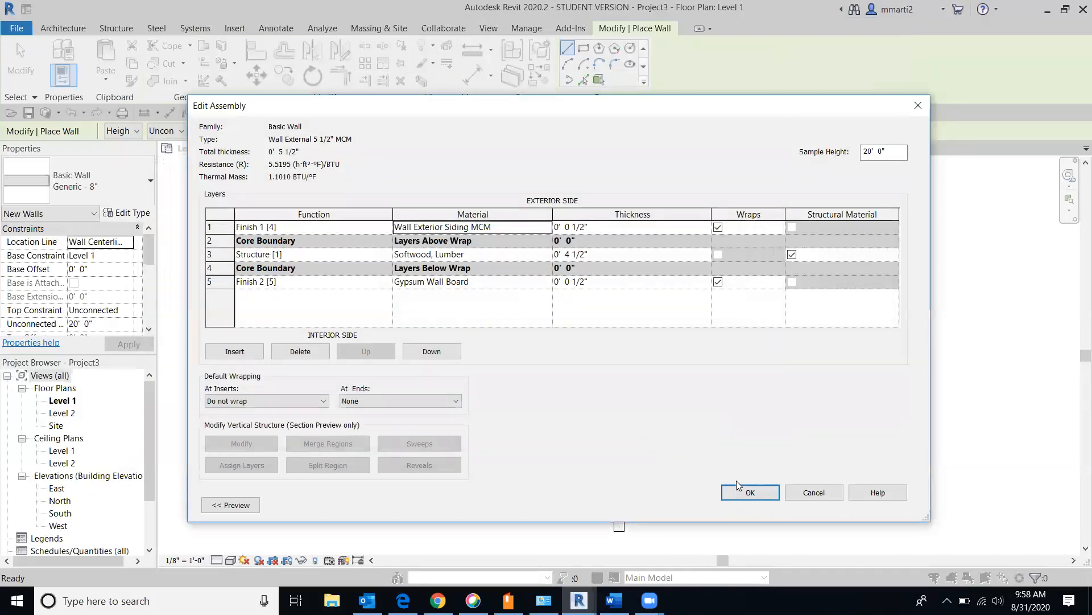
{"action": "left_click", "coordinate": [750, 493]}
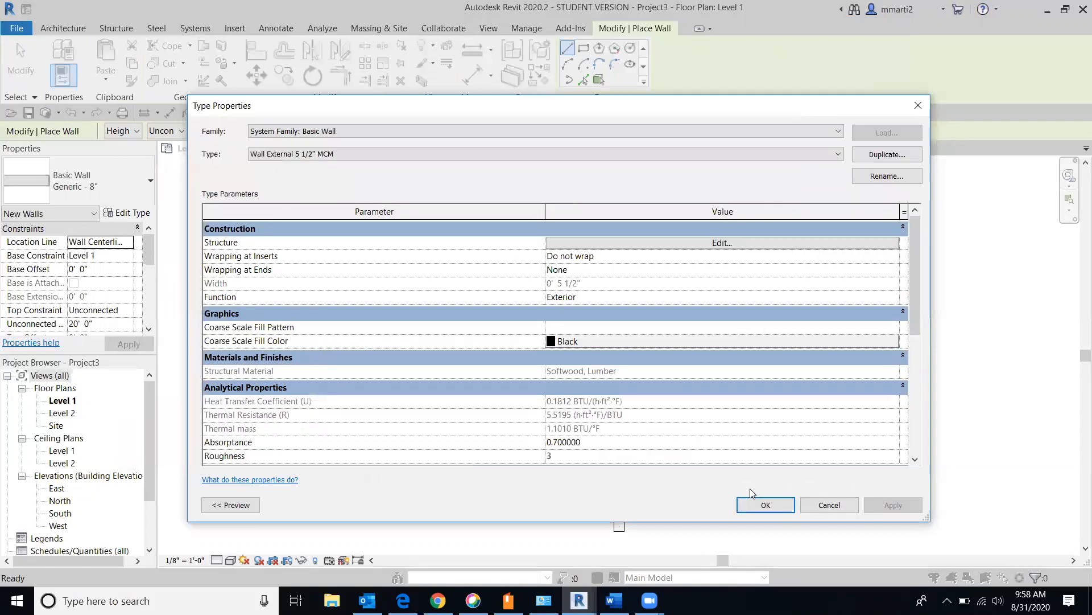
{"action": "left_click", "coordinate": [755, 500]}
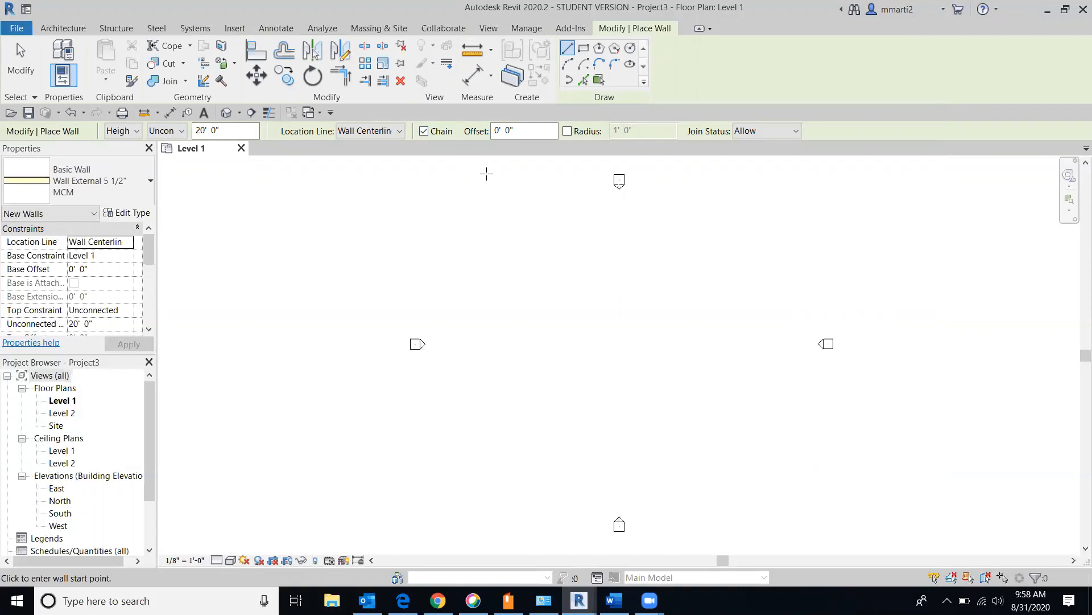
Draw two chained exterior walls on Level 1: a vertical one about 19'-6" long and a horizontal one about 22'-0" from its upper end.
{"action": "scroll", "coordinate": [579, 326], "scroll_direction": "up", "scroll_amount": 1}
{"action": "scroll", "coordinate": [579, 326], "scroll_direction": "up", "scroll_amount": 1}
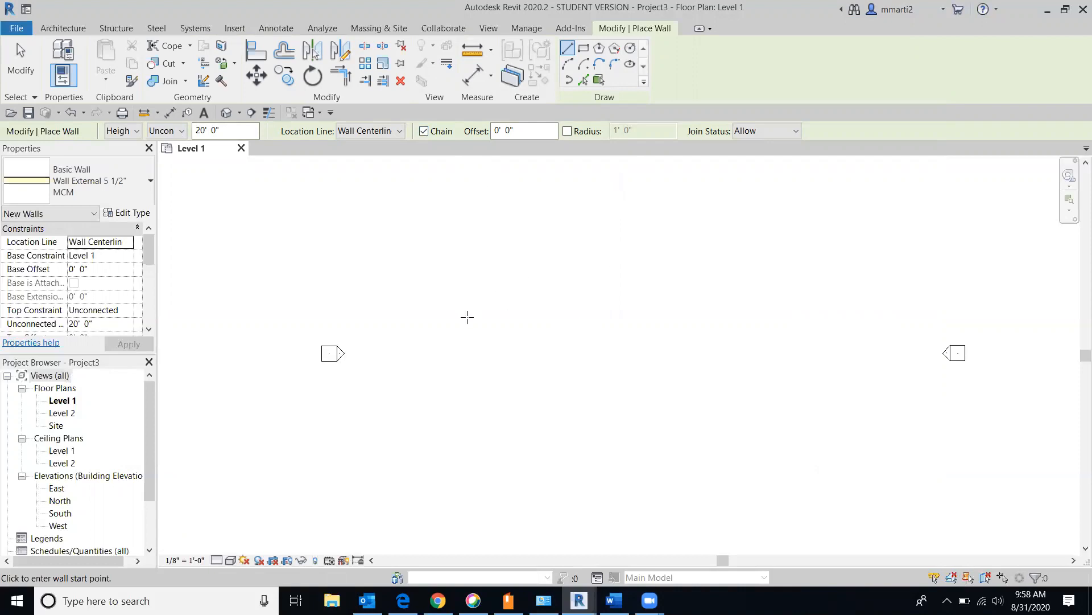
{"action": "left_click", "coordinate": [458, 403]}
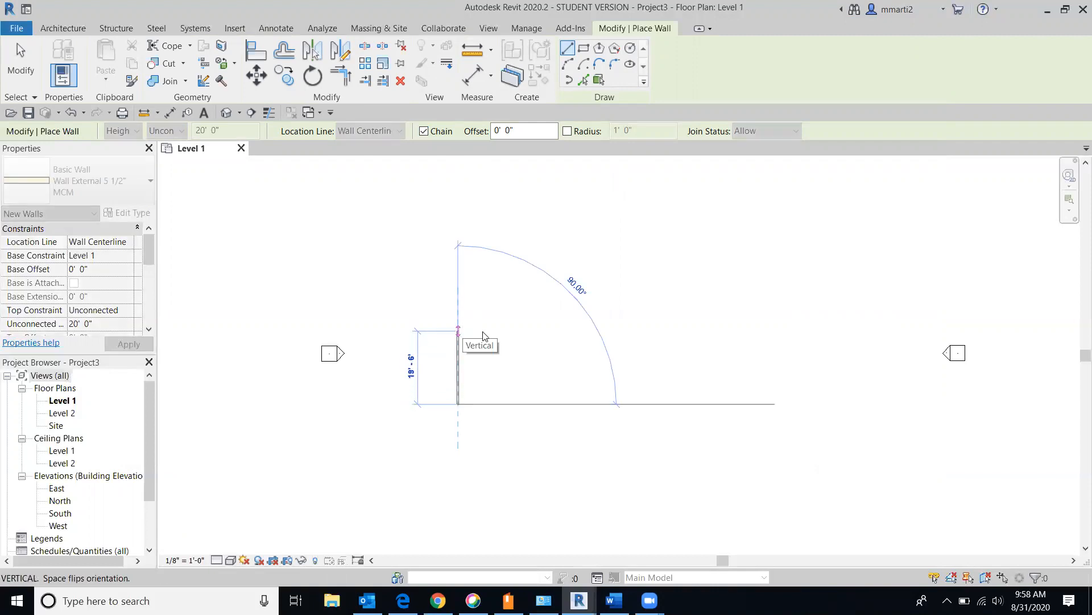
{"action": "left_click", "coordinate": [459, 331]}
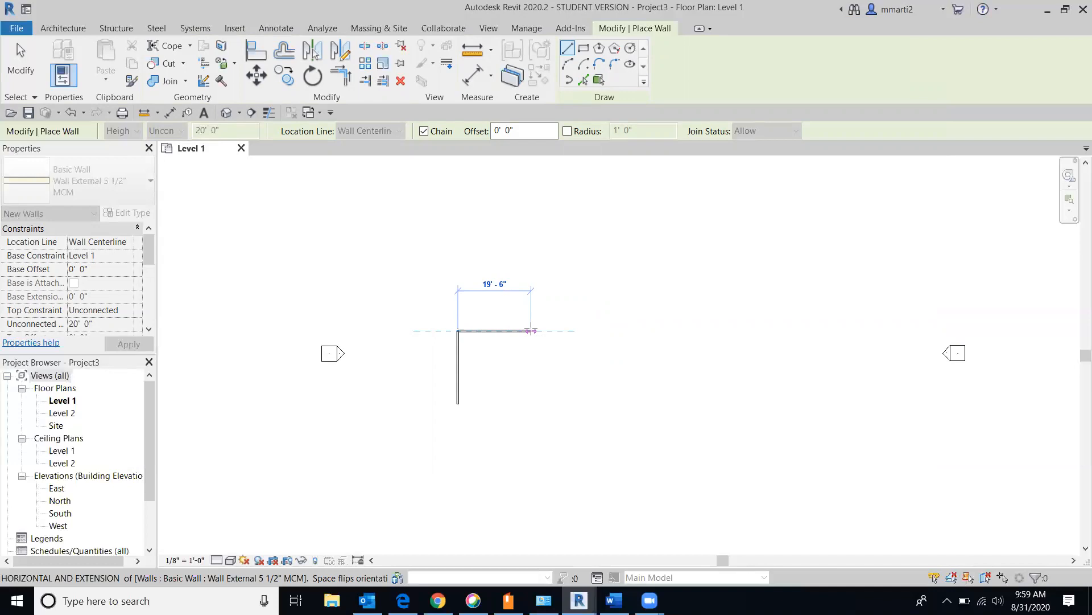
{"action": "scroll", "coordinate": [531, 330], "scroll_direction": "up", "scroll_amount": 2}
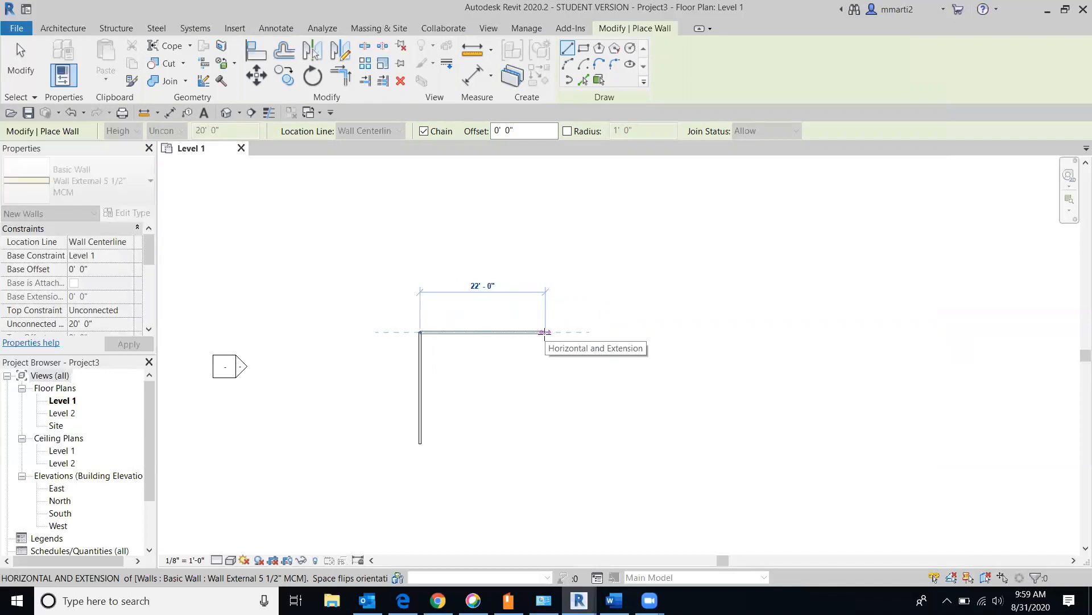
{"action": "left_click", "coordinate": [544, 332]}
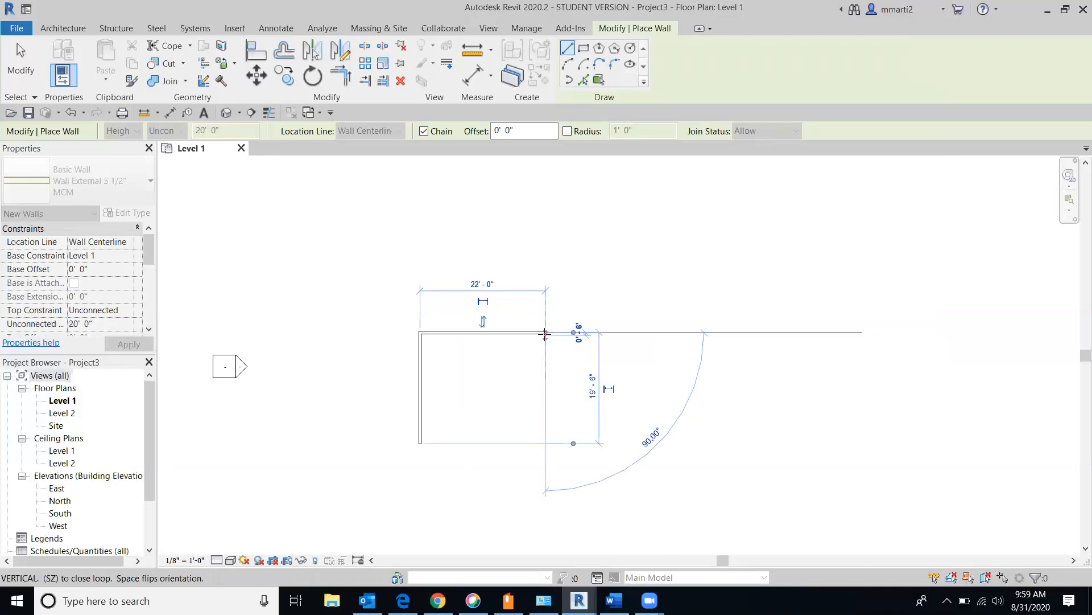
{"action": "left_click", "coordinate": [21, 59]}
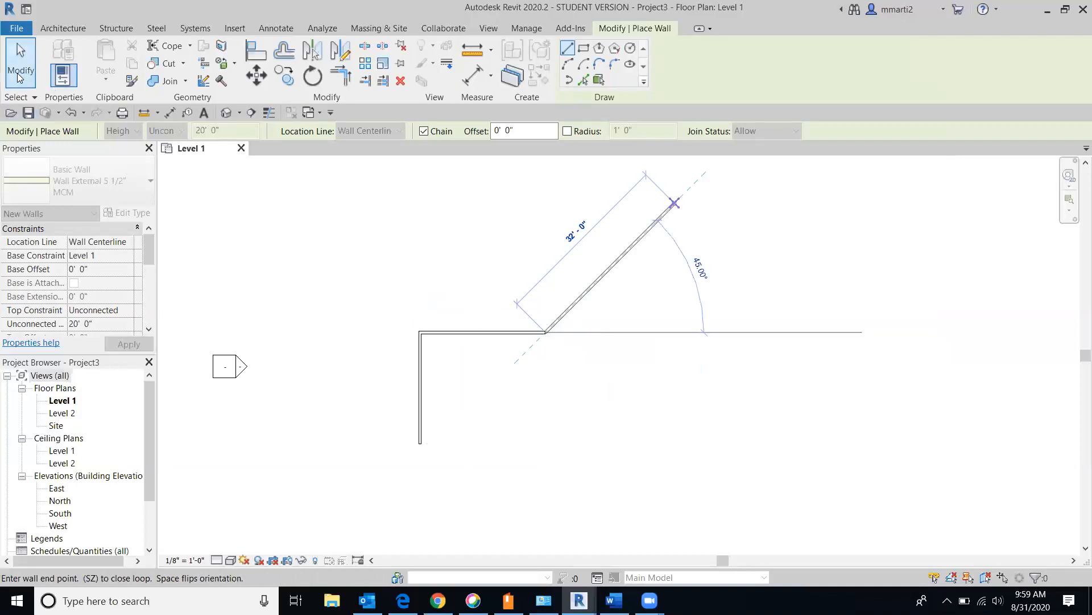
Select the vertical wall and shift the horizontal temporary dimension's witness line at that wall from its centerline to its inner face.
{"action": "scroll", "coordinate": [486, 412], "scroll_direction": "up", "scroll_amount": 3}
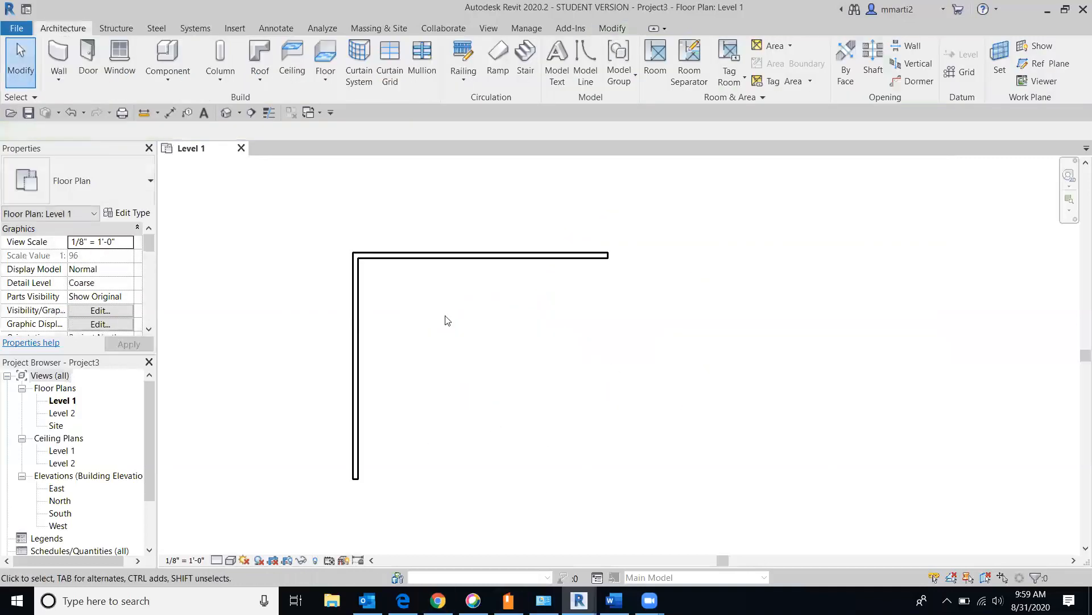
{"action": "left_click", "coordinate": [352, 344]}
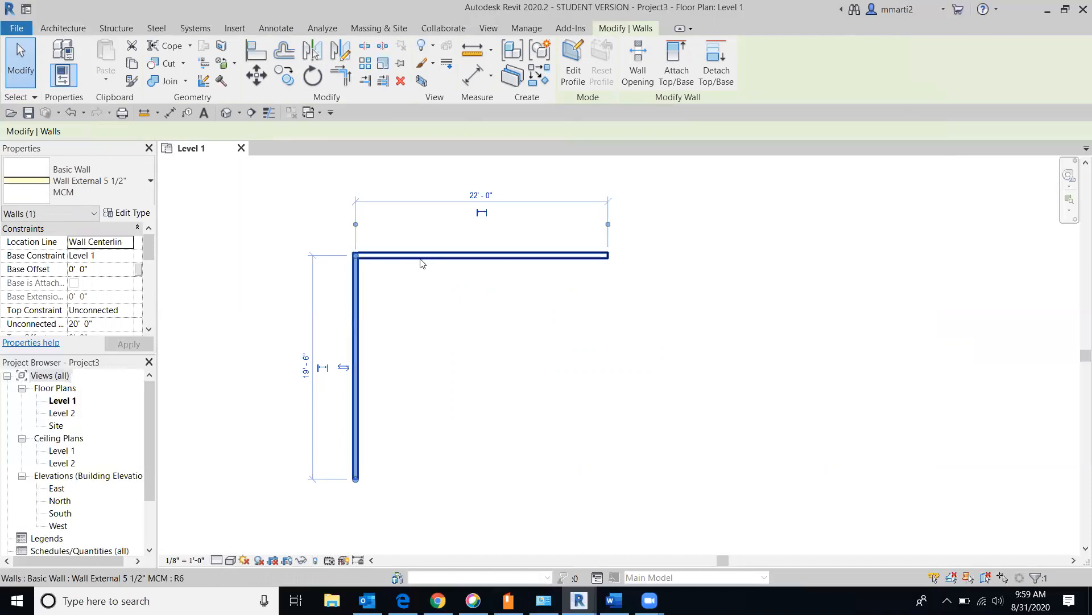
{"action": "scroll", "coordinate": [464, 245], "scroll_direction": "up", "scroll_amount": 2}
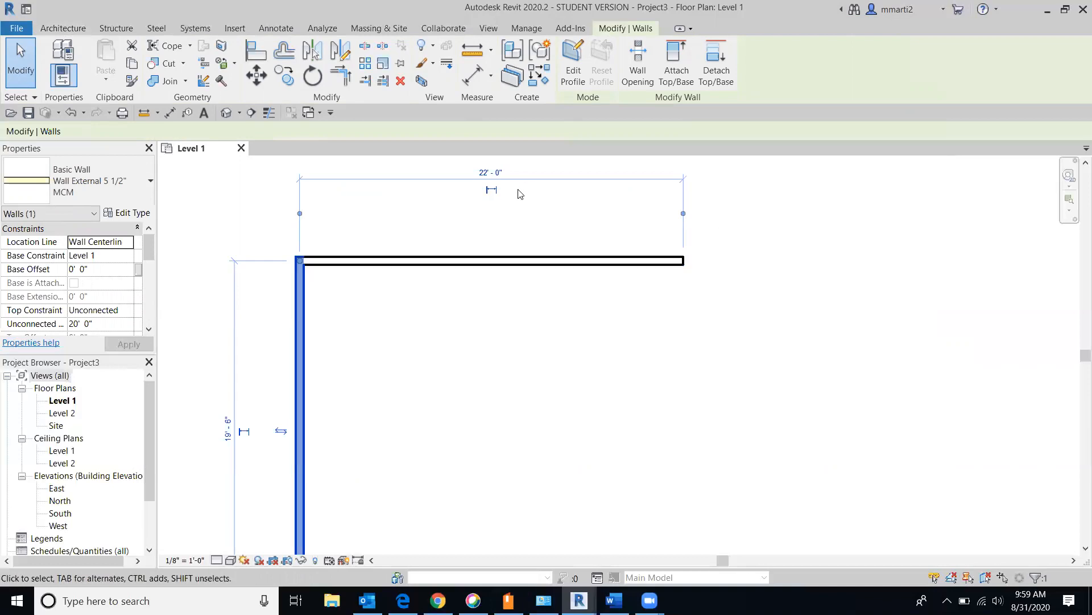
{"action": "left_click", "coordinate": [300, 215]}
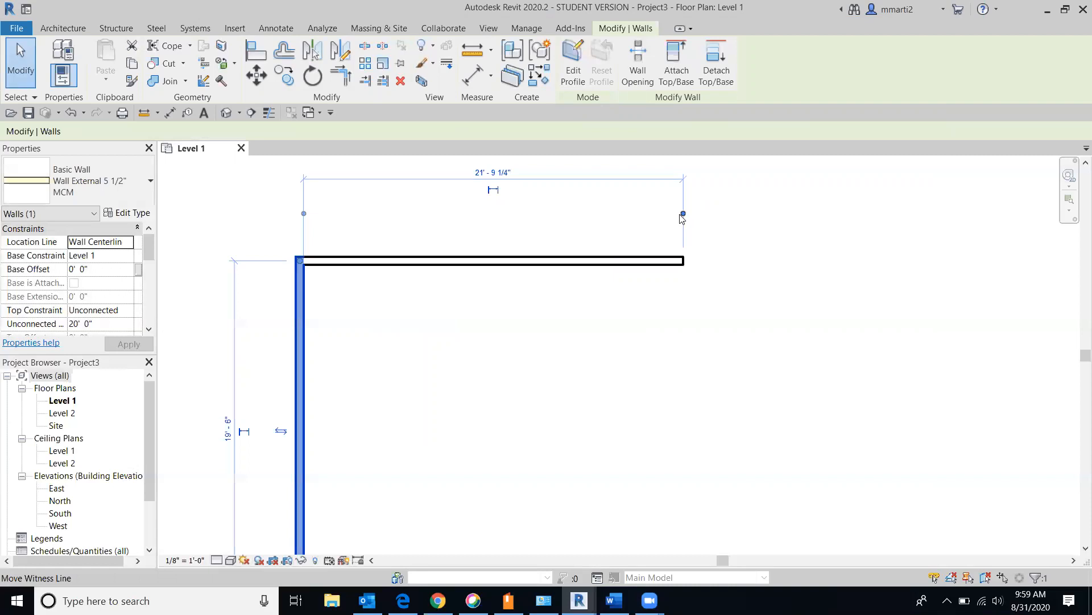
Set the horizontal temporary dimension from the vertical wall's inner face to the horizontal wall's far end to 25'.
{"action": "left_click", "coordinate": [500, 174]}
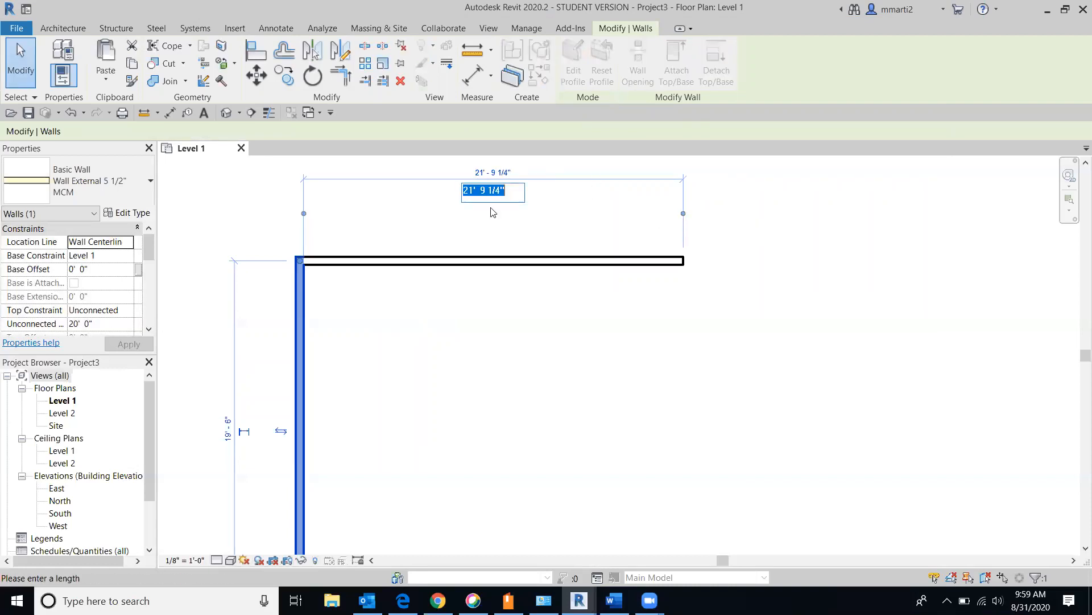
{"action": "type", "text": "25"}
{"action": "key", "text": "Return"}
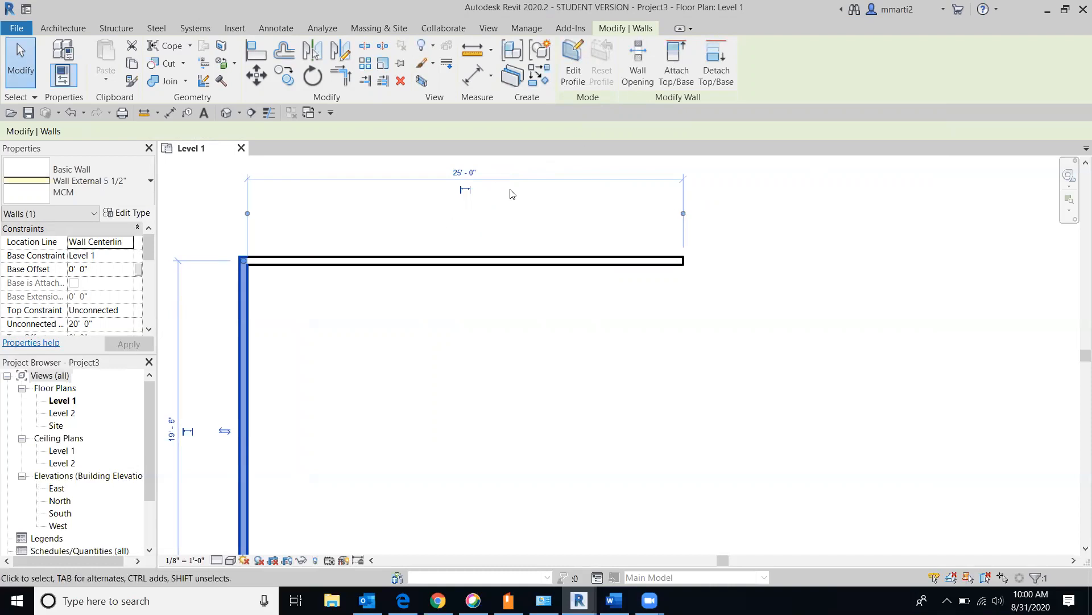
Convert the horizontal temporary dimension into a permanent dimension and lock it.
{"action": "left_click", "coordinate": [465, 191]}
{"action": "scroll", "coordinate": [575, 350], "scroll_direction": "up", "scroll_amount": 1}
{"action": "middle_click_drag", "start_coordinate": [583, 361], "coordinate": [630, 428]}
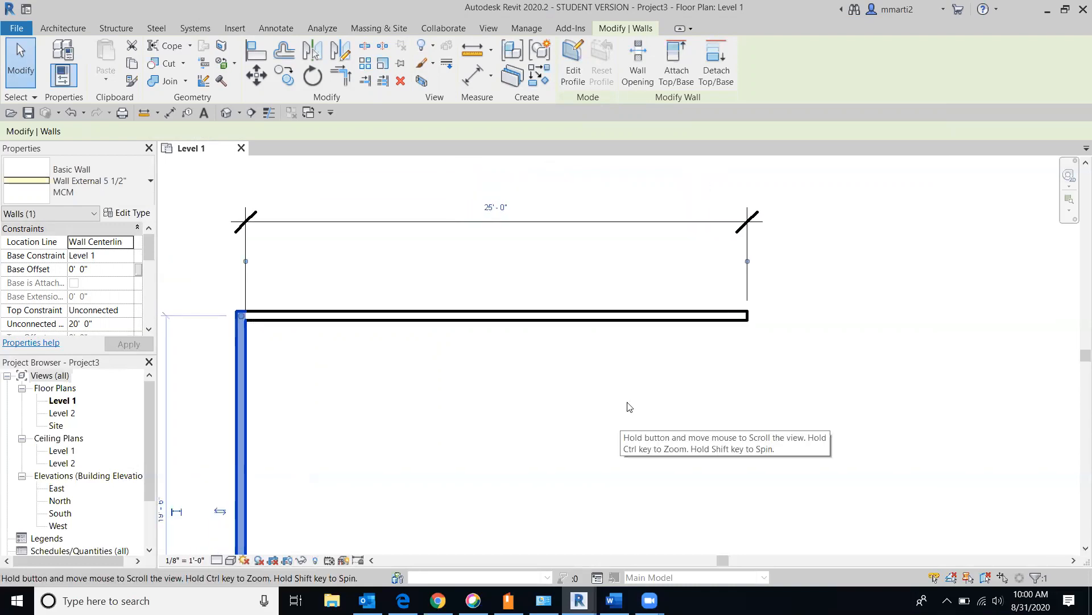
{"action": "left_click", "coordinate": [581, 222]}
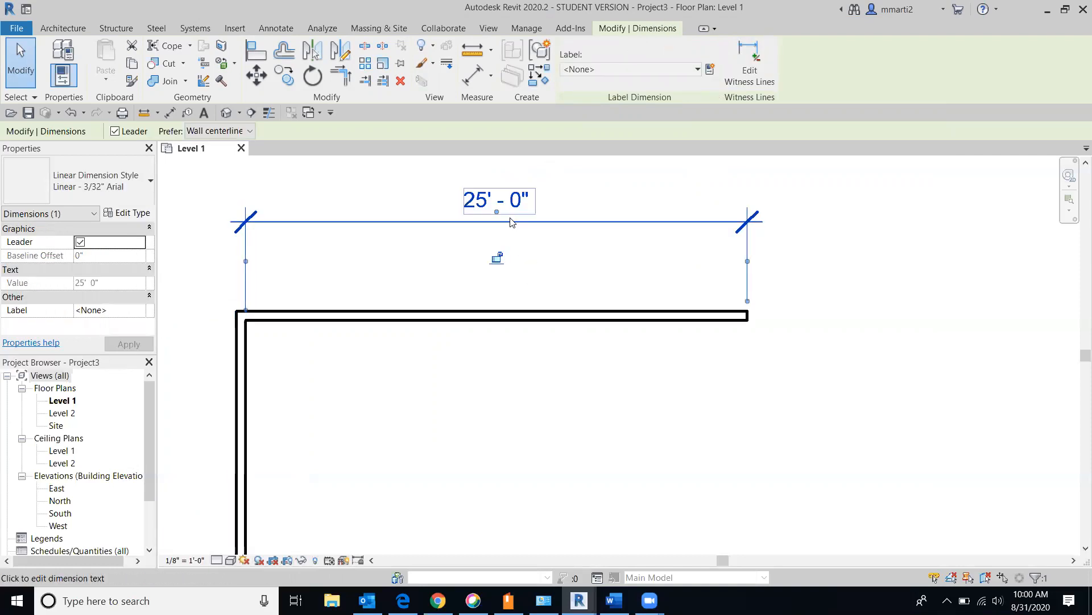
{"action": "left_click", "coordinate": [496, 257]}
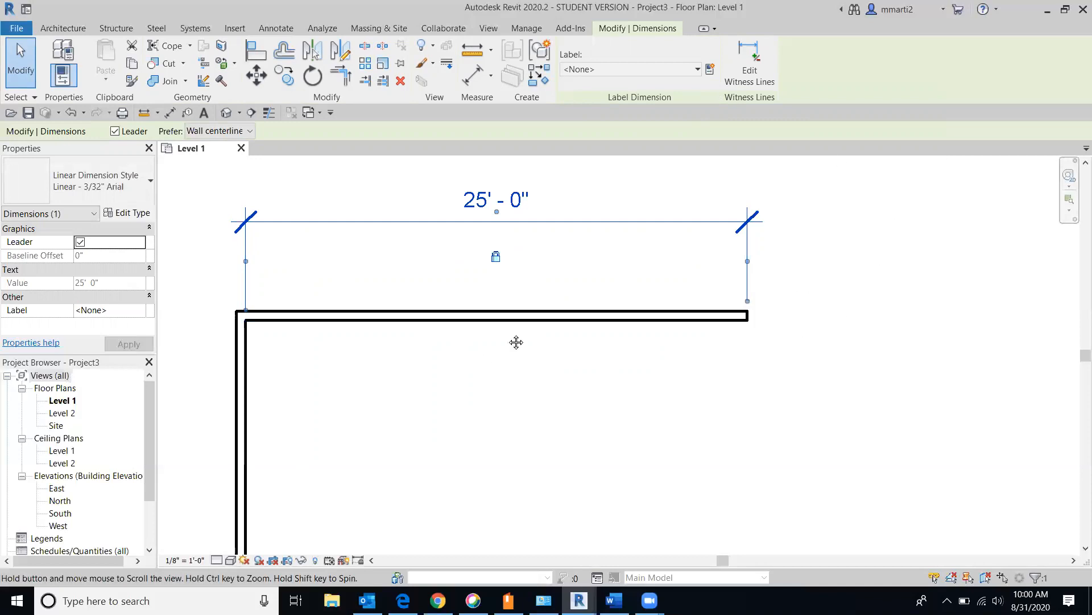
{"action": "middle_click_drag", "start_coordinate": [514, 342], "coordinate": [529, 313]}
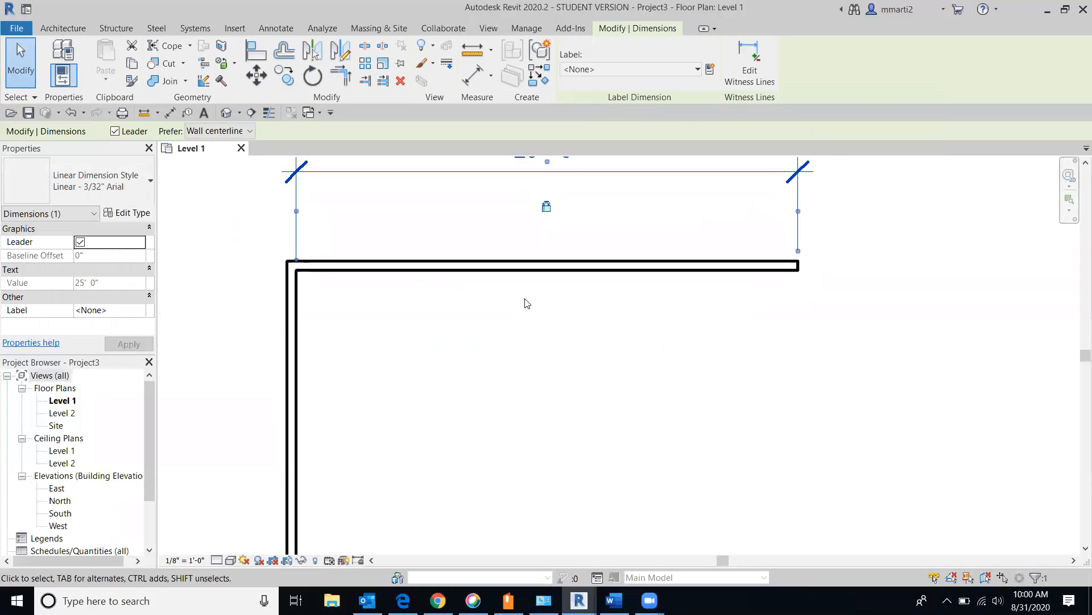
{"action": "scroll", "coordinate": [525, 302], "scroll_direction": "down", "scroll_amount": 1}
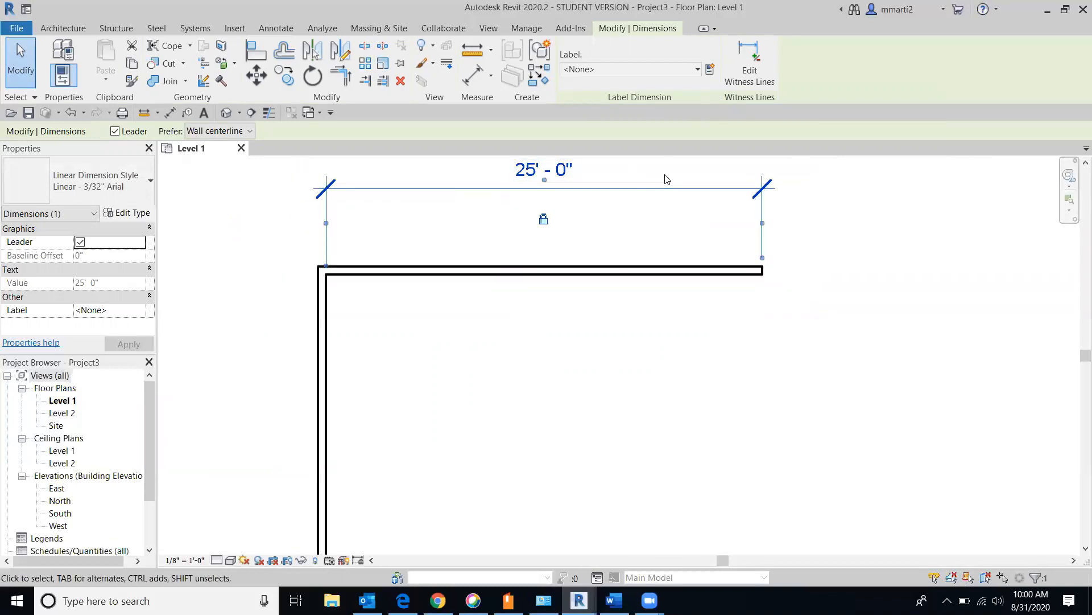
Unlock the permanent dimension above the horizontal wall and deselect it.
{"action": "left_click", "coordinate": [544, 222]}
{"action": "left_click", "coordinate": [547, 223]}
{"action": "key", "text": "Escape"}
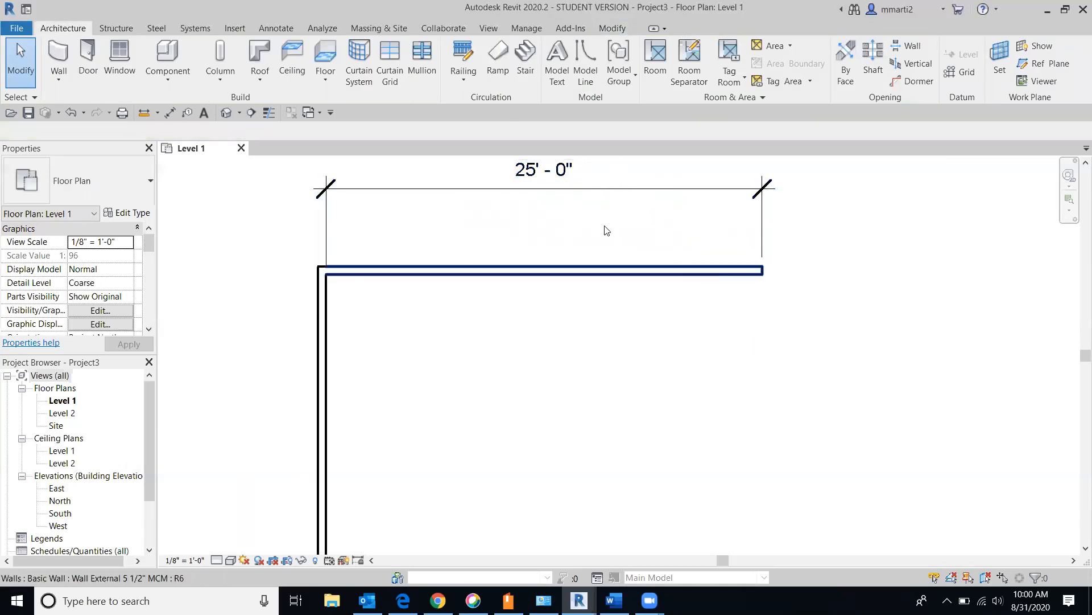
Delete the permanent dimension above the horizontal wall.
{"action": "left_click", "coordinate": [611, 188]}
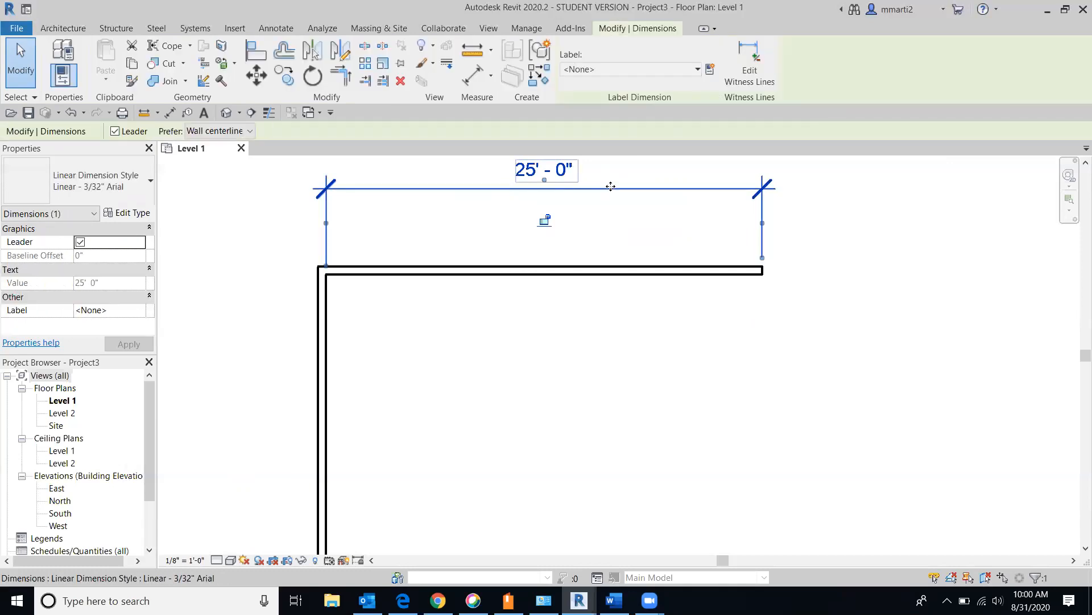
{"action": "key", "text": "Delete"}
{"action": "scroll", "coordinate": [607, 371], "scroll_direction": "down", "scroll_amount": 1}
{"action": "middle_click_drag", "start_coordinate": [607, 371], "coordinate": [505, 285]}
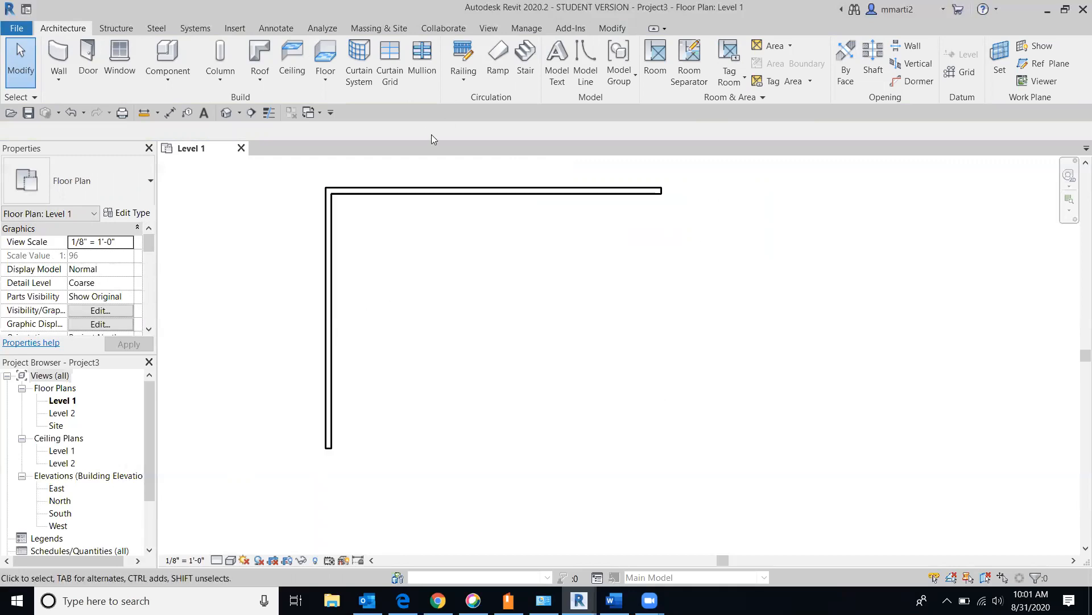
{"action": "left_click", "coordinate": [413, 198]}
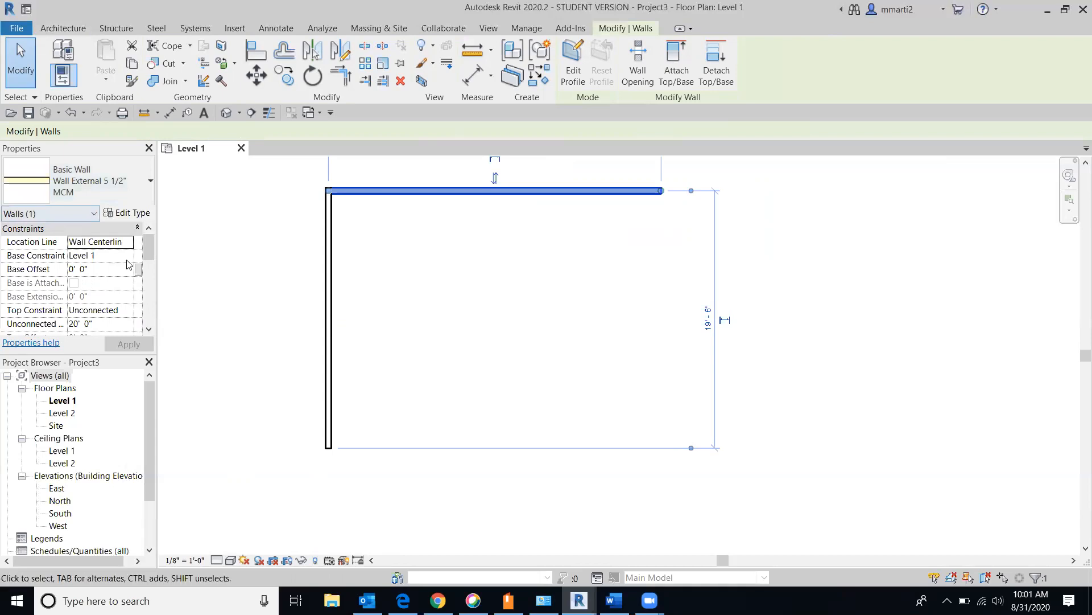
{"action": "left_click", "coordinate": [871, 261]}
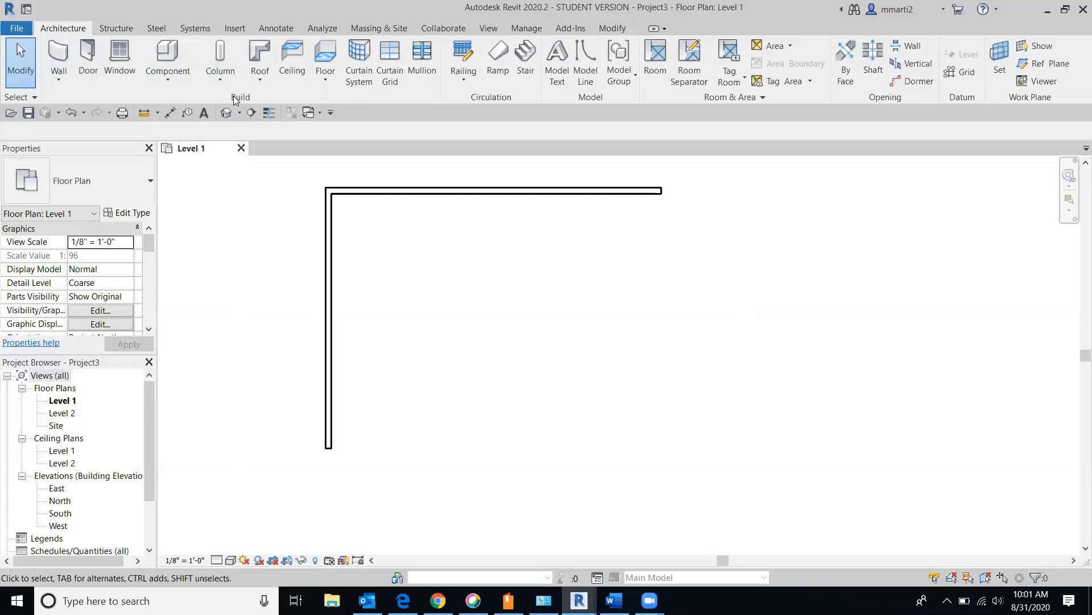
Start placing a new wall using the Generic - 5" basic wall type.
{"action": "left_click", "coordinate": [55, 54]}
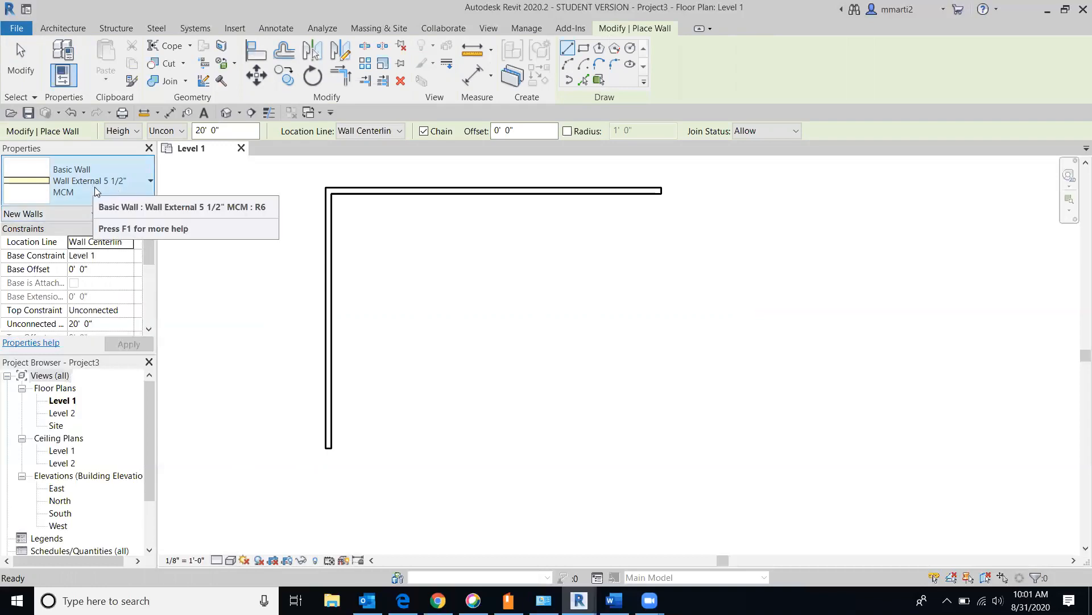
{"action": "left_click", "coordinate": [151, 181]}
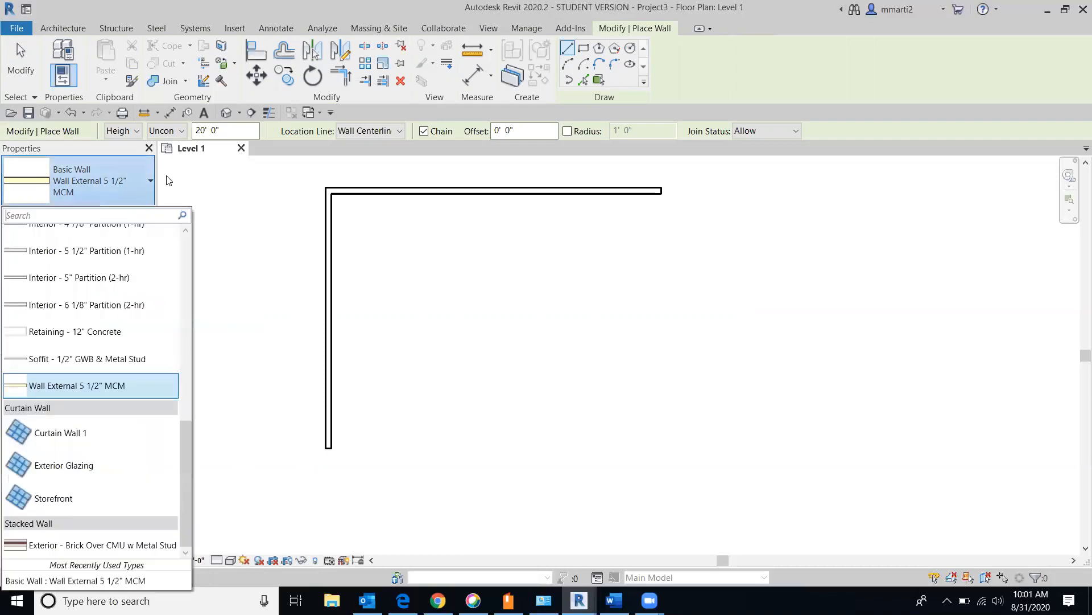
{"action": "scroll", "coordinate": [141, 310], "scroll_direction": "up", "scroll_amount": 2}
{"action": "scroll", "coordinate": [140, 310], "scroll_direction": "up", "scroll_amount": 4}
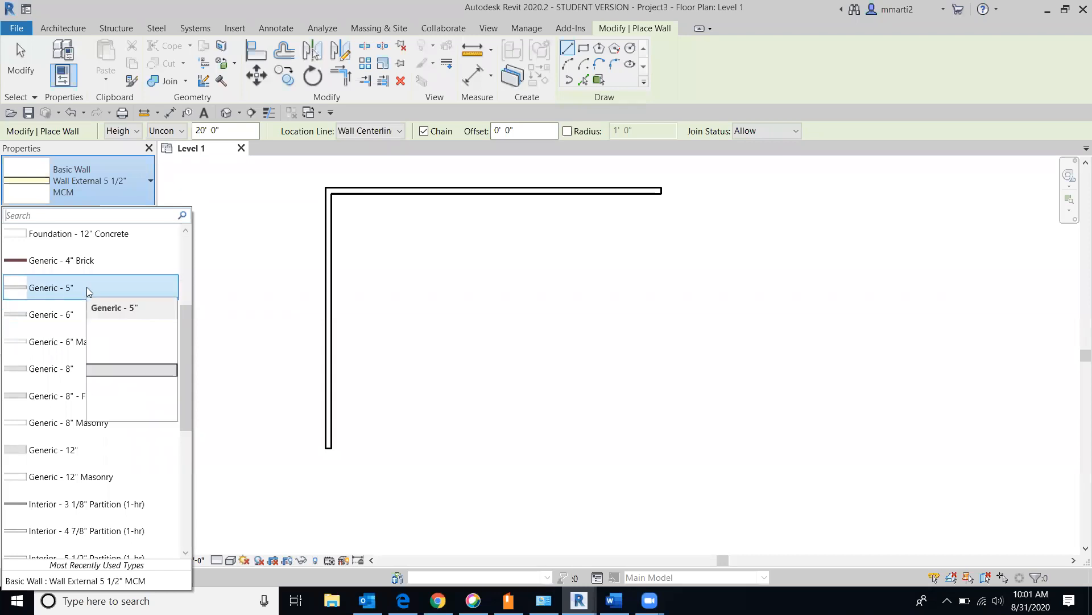
{"action": "left_click", "coordinate": [86, 287]}
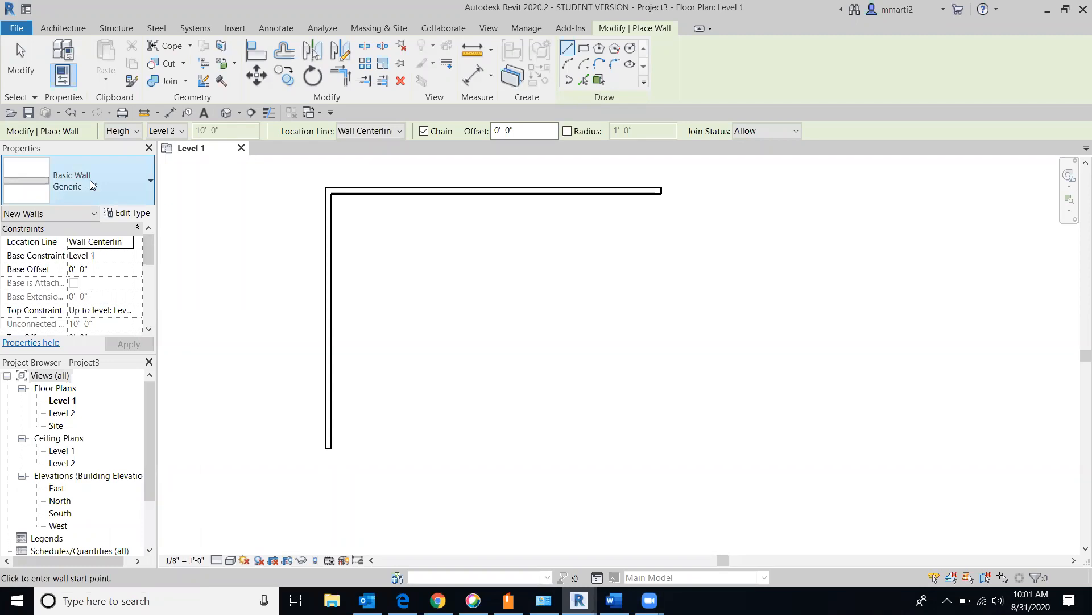
Duplicate the Generic - 5" wall type under the name Wall Interior 41/2" MCM.
{"action": "left_click", "coordinate": [124, 214]}
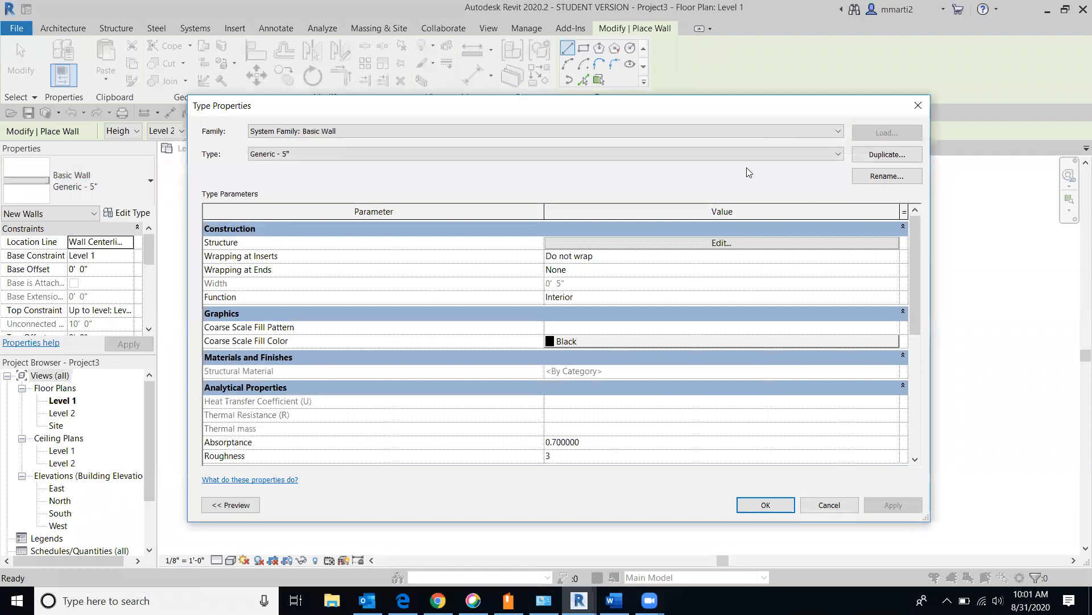
{"action": "left_click", "coordinate": [888, 154]}
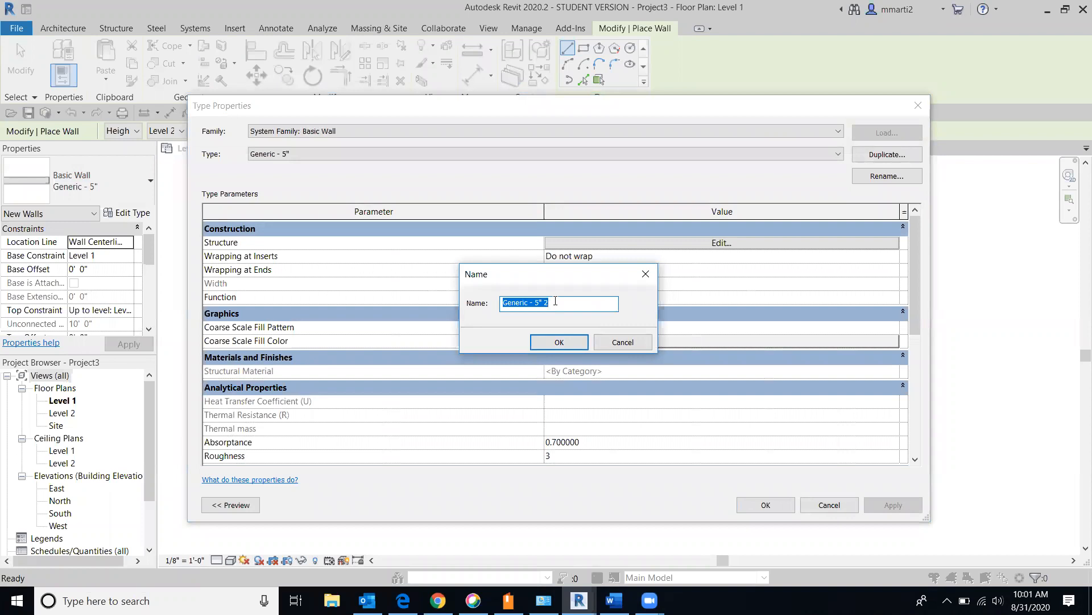
{"action": "type", "text": "Wa"}
{"action": "type", "text": "MCM"}
{"action": "left_click", "coordinate": [555, 341]}
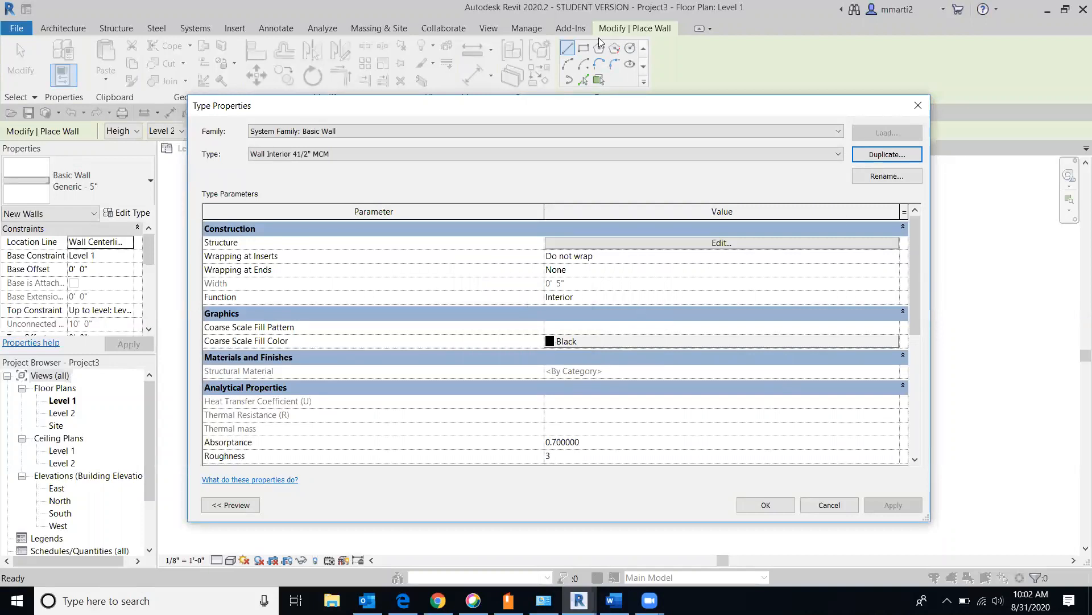
Insert two layers in the interior wall's assembly, one outside the exterior core boundary and one outside the interior core boundary.
{"action": "left_click", "coordinate": [672, 246]}
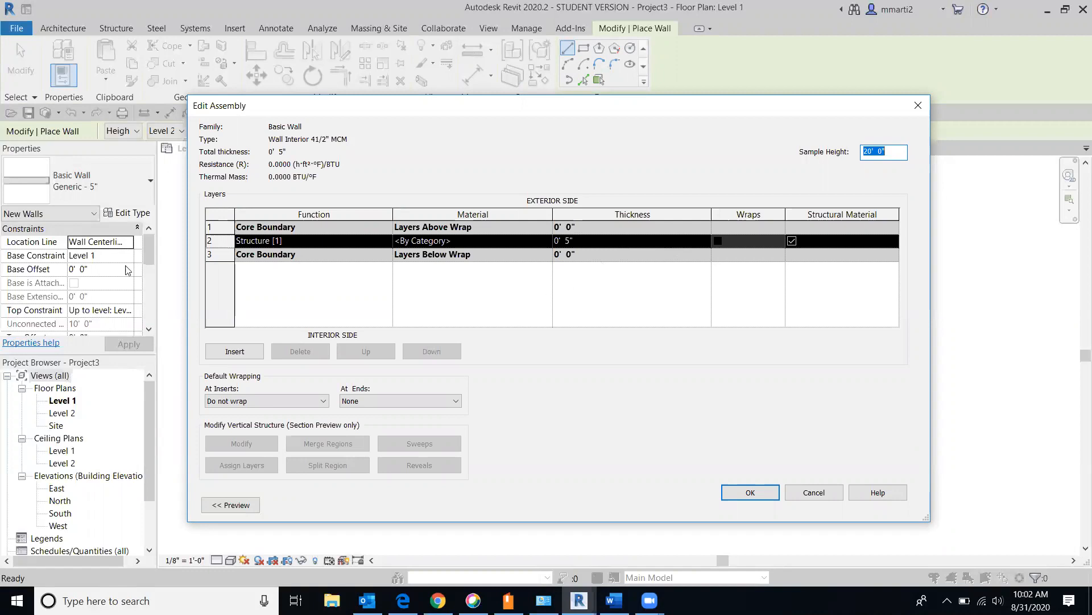
{"action": "double_click", "coordinate": [238, 353]}
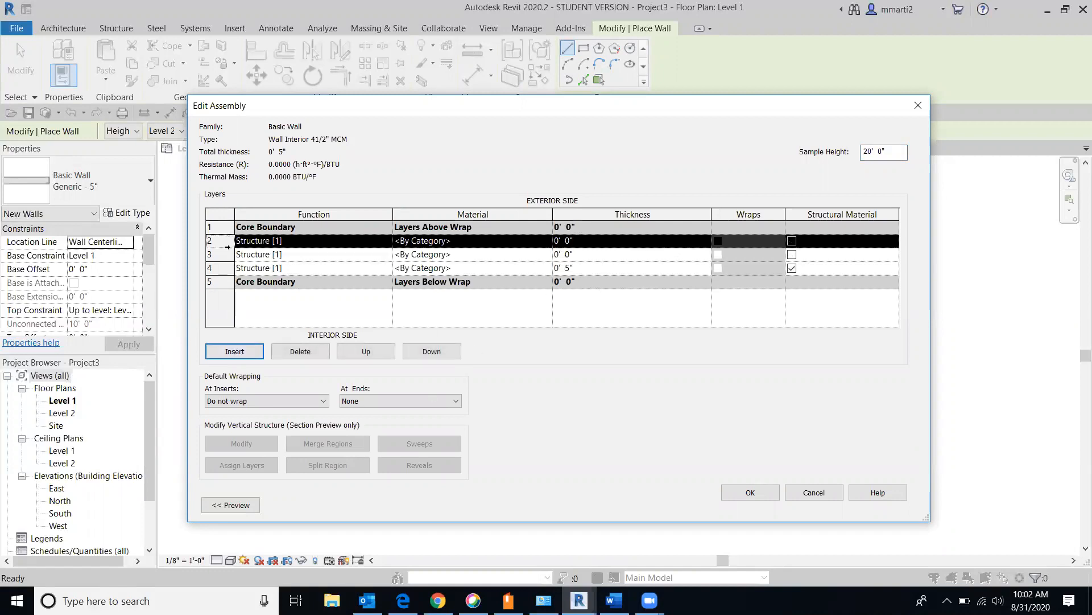
{"action": "left_click", "coordinate": [365, 351]}
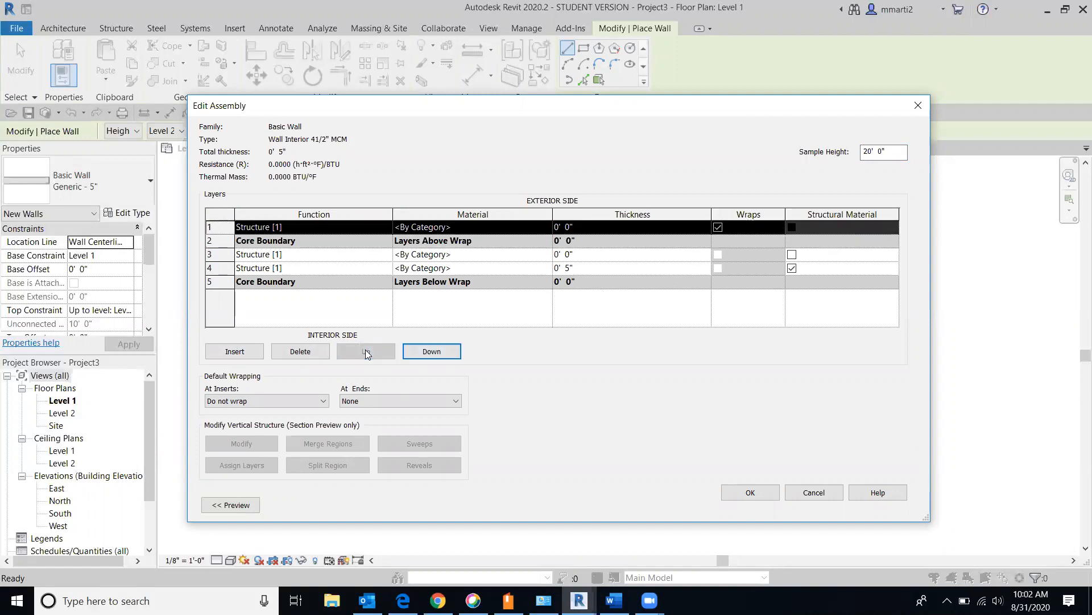
{"action": "left_click", "coordinate": [213, 259]}
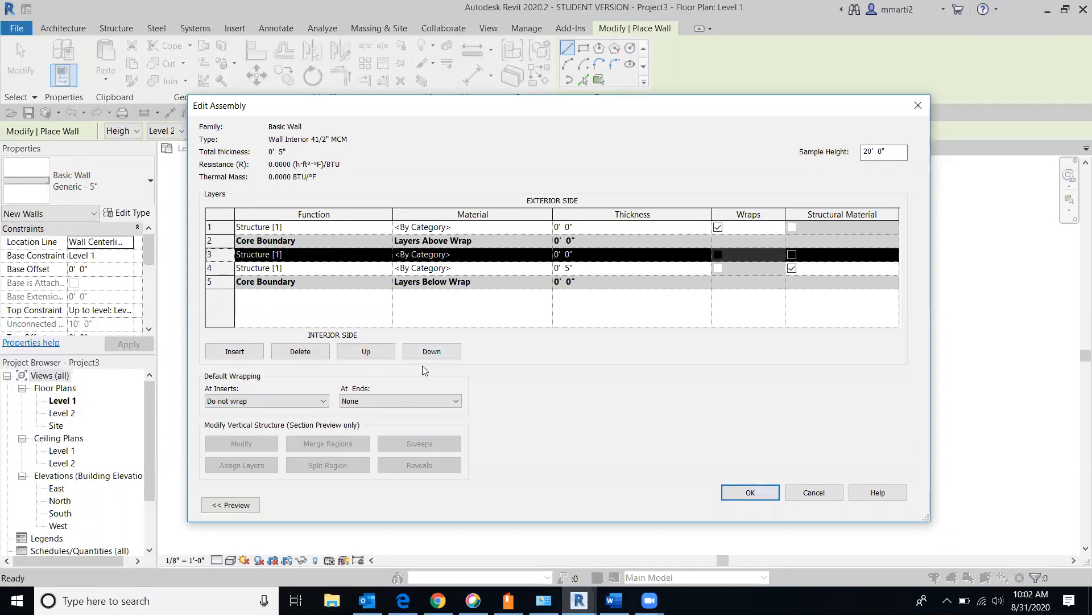
{"action": "left_click", "coordinate": [433, 352]}
{"action": "left_click", "coordinate": [437, 351]}
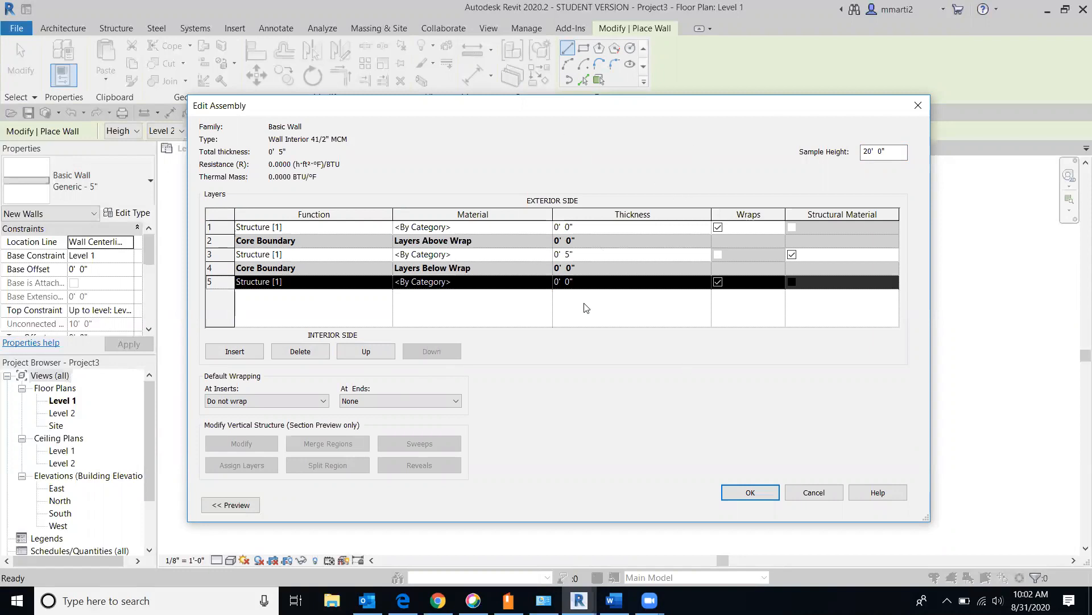
Set the exterior-side layer's thickness to 1/2" and the structural core layer's thickness to 3 1/2".
{"action": "left_click", "coordinate": [574, 227]}
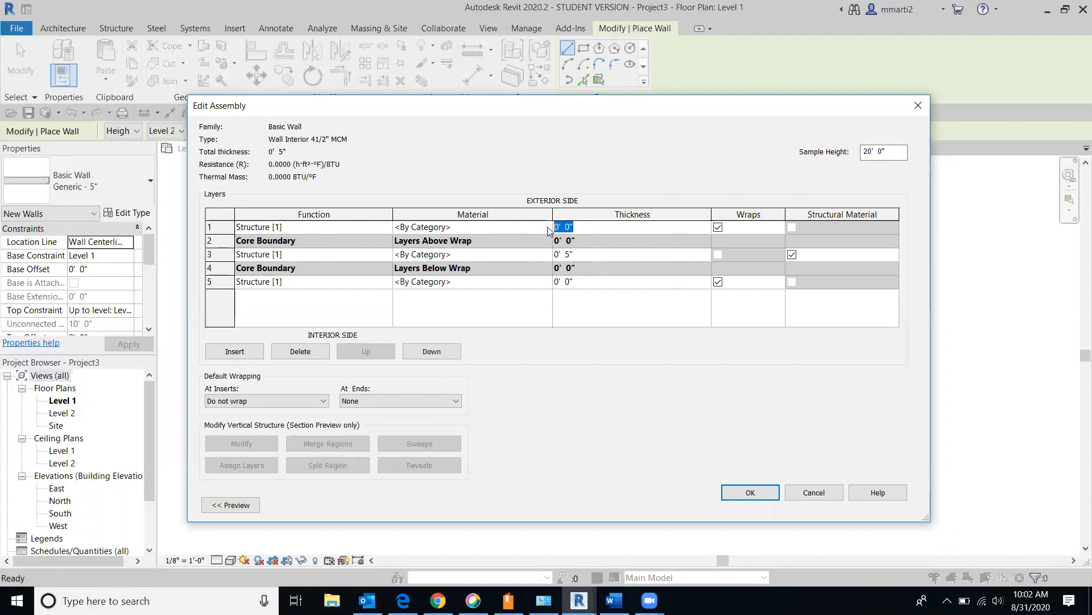
{"action": "key", "text": "Tab"}
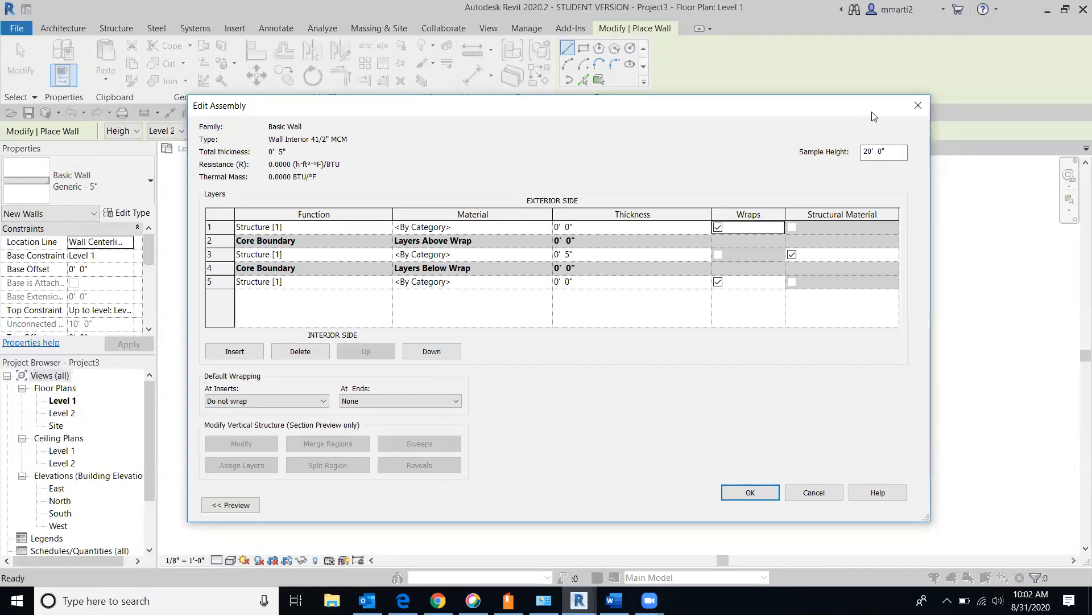
{"action": "key", "text": "shift+Tab"}
{"action": "type", "text": ".5"}
{"action": "key", "text": "Tab"}
{"action": "left_click", "coordinate": [593, 254]}
{"action": "left_click_drag", "start_coordinate": [593, 254], "coordinate": [543, 255]}
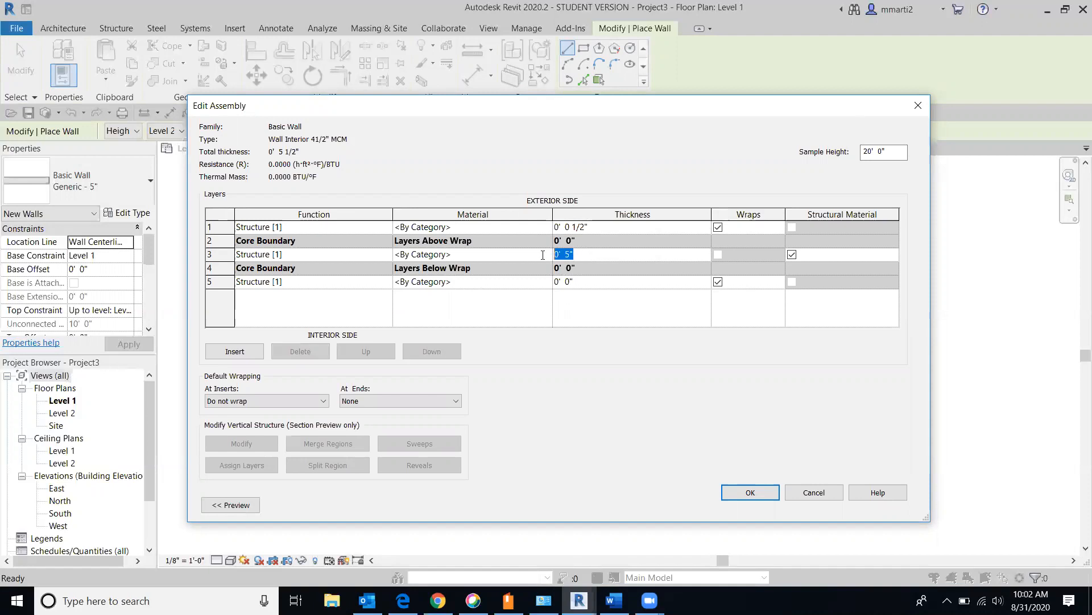
{"action": "key", "text": "Tab"}
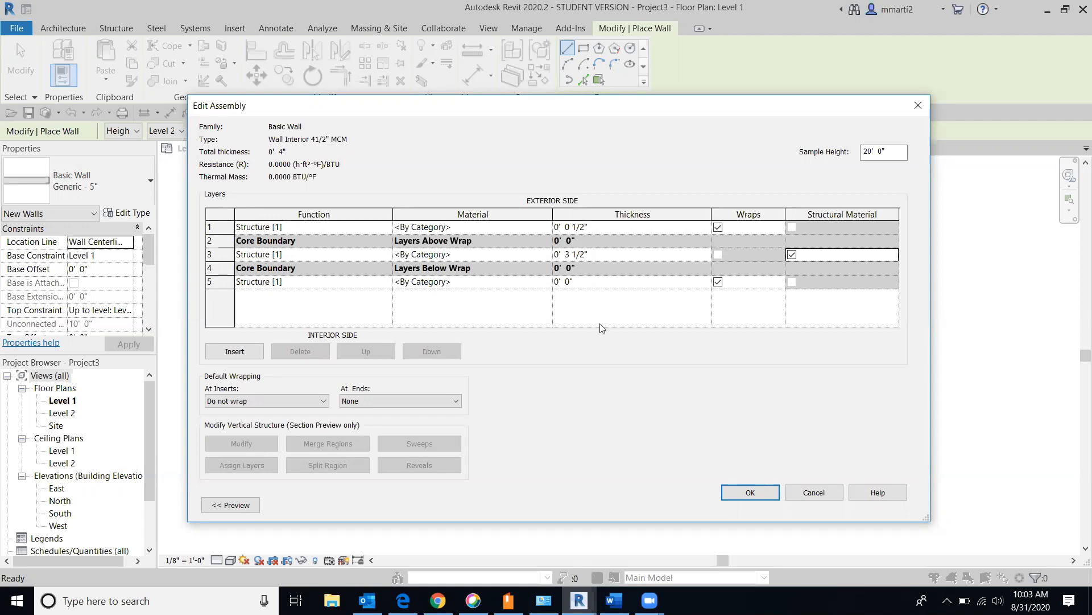
Set the thickness of the layer on the interior side to 1/2".
{"action": "left_click", "coordinate": [572, 284]}
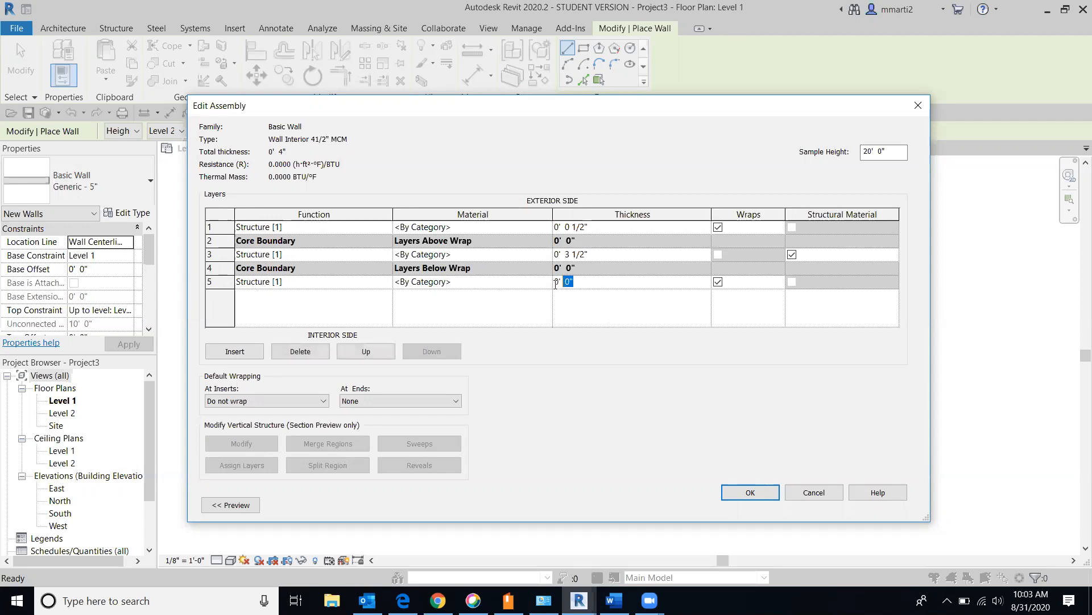
{"action": "type", "text": ".5"}
{"action": "key", "text": "Tab"}
{"action": "left_click", "coordinate": [580, 284]}
{"action": "type", "text": ".5"}
{"action": "key", "text": "Tab"}
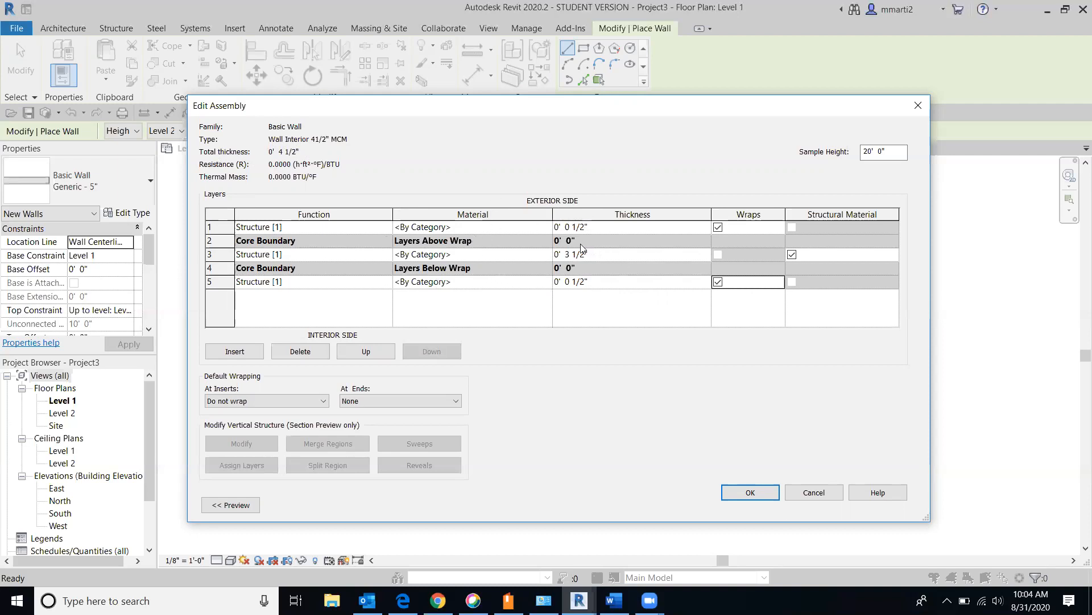
Assign the Finish 2 [5] function to both outer layers of the wall assembly.
{"action": "left_click", "coordinate": [384, 227]}
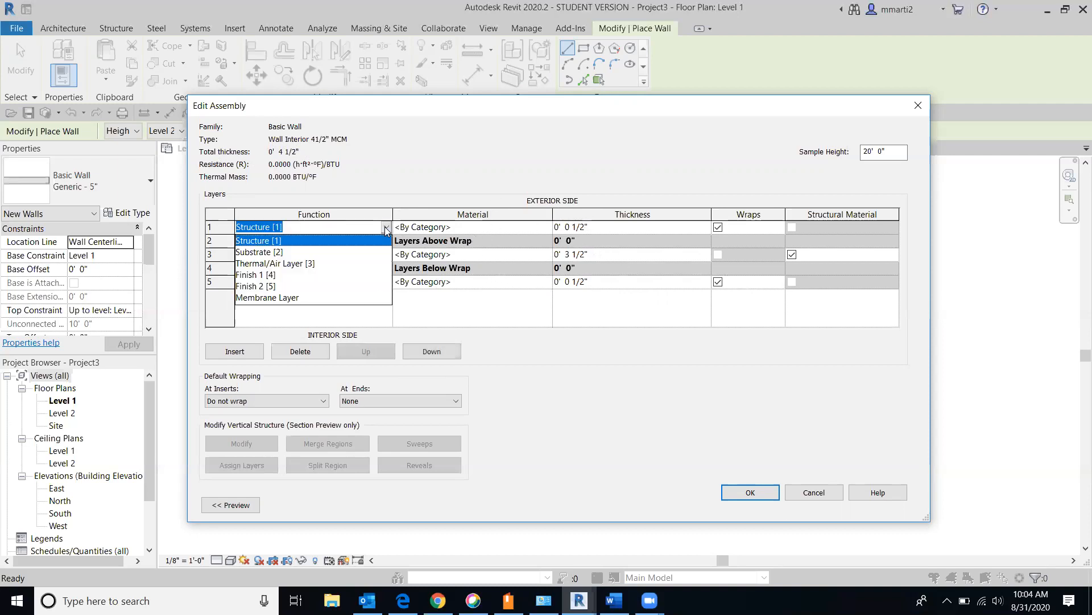
{"action": "left_click", "coordinate": [266, 288]}
{"action": "left_click", "coordinate": [385, 282]}
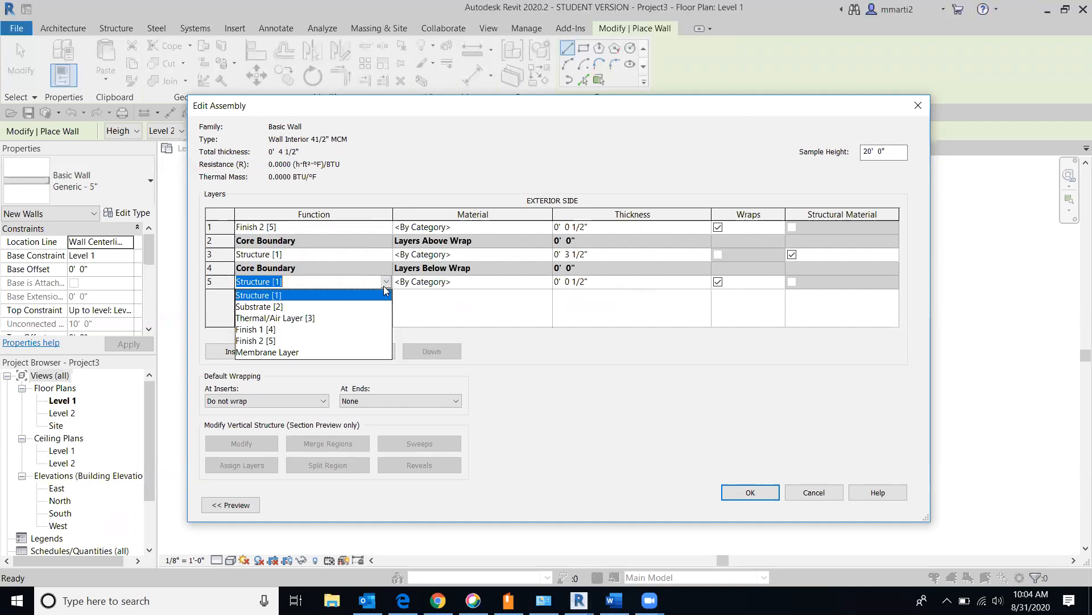
{"action": "left_click", "coordinate": [262, 342]}
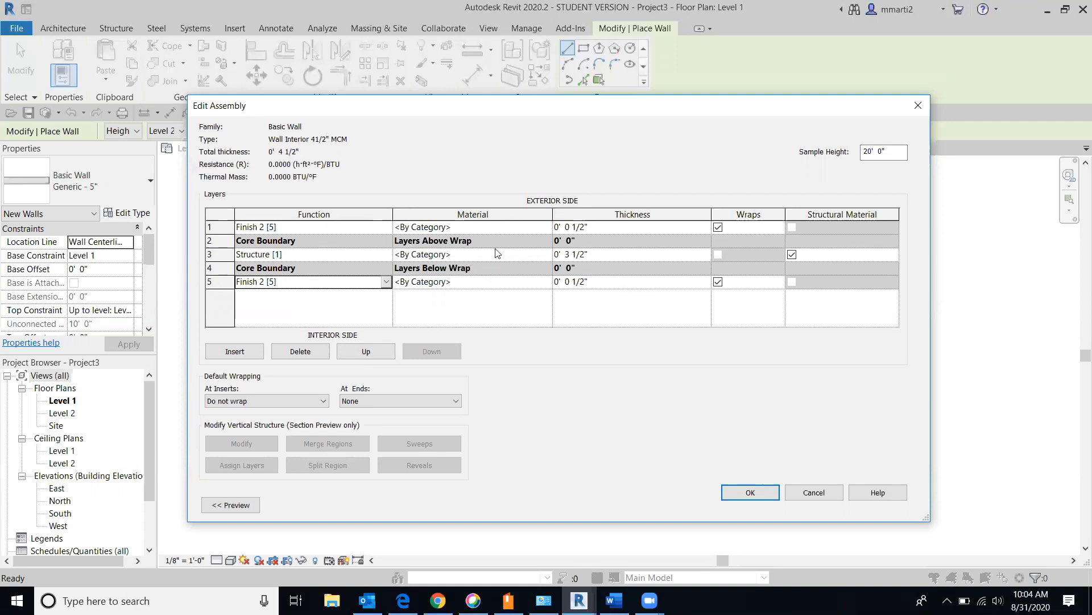
Assign the Softwood, Lumber material to the structural core layer of the interior wall assembly.
{"action": "left_click", "coordinate": [546, 254]}
{"action": "left_click", "coordinate": [547, 254]}
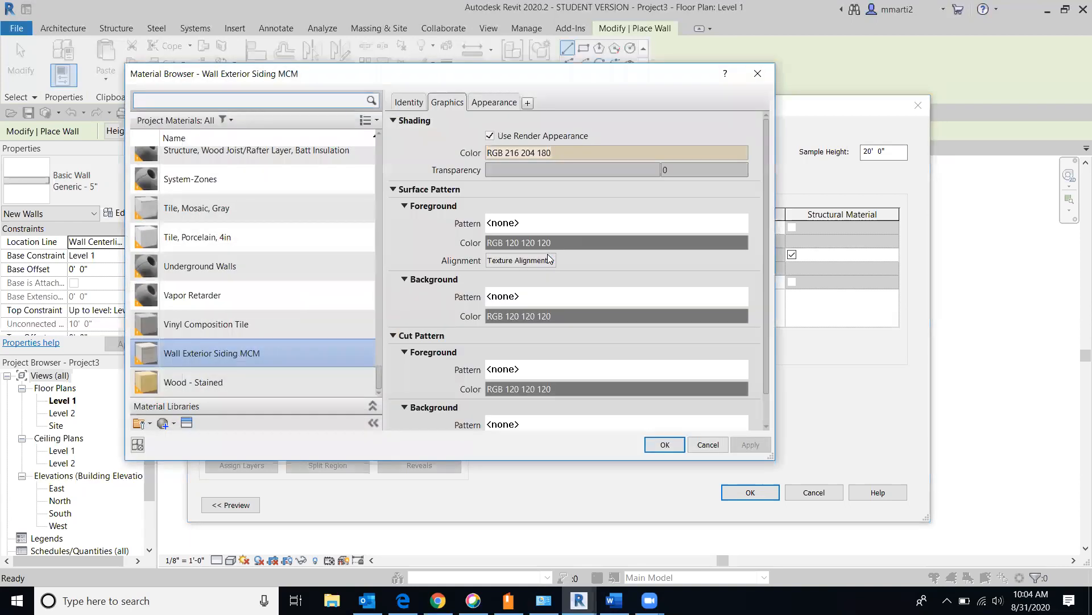
{"action": "scroll", "coordinate": [343, 289], "scroll_direction": "up", "scroll_amount": 1}
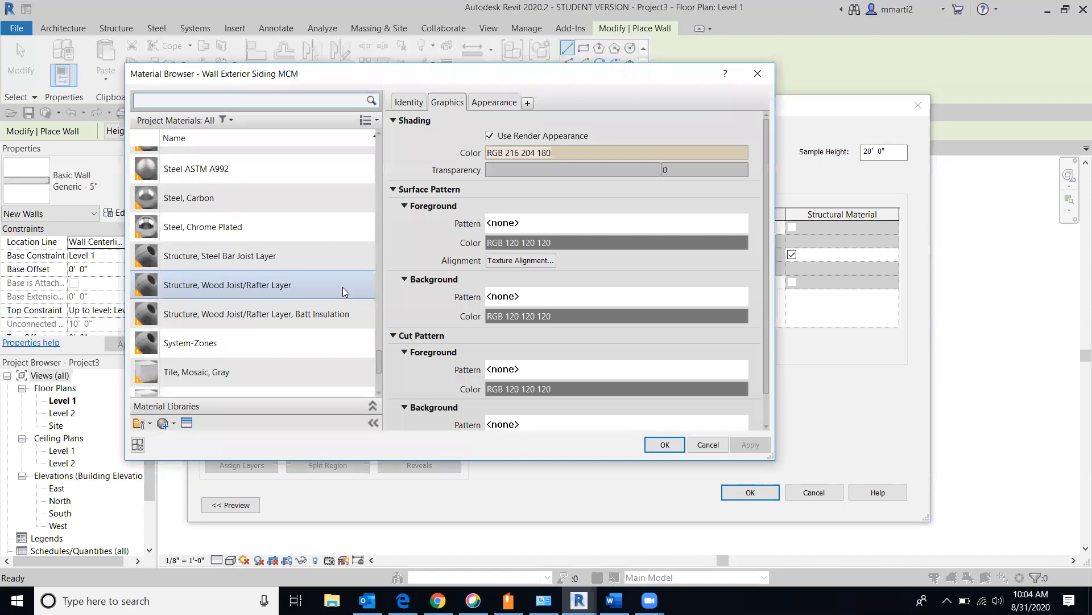
{"action": "scroll", "coordinate": [343, 296], "scroll_direction": "down", "scroll_amount": 1}
{"action": "scroll", "coordinate": [342, 296], "scroll_direction": "up", "scroll_amount": 4}
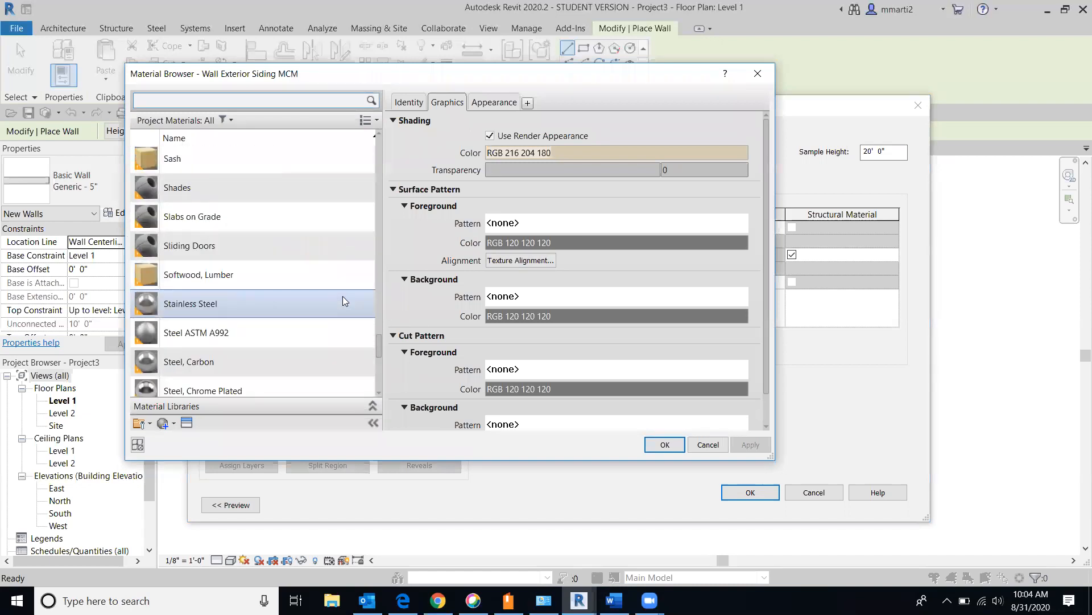
{"action": "double_click", "coordinate": [200, 276]}
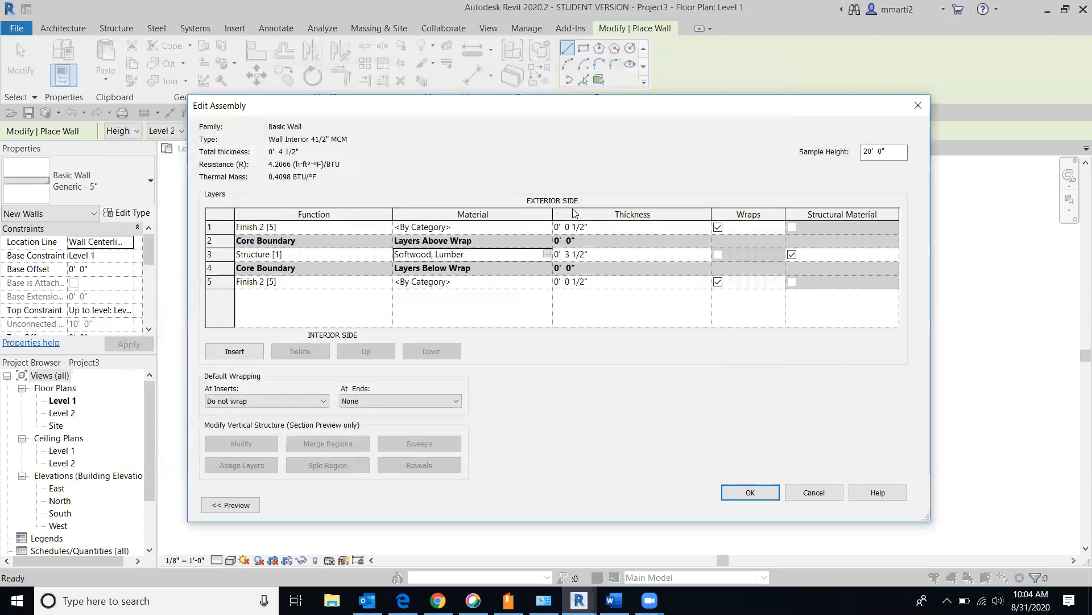
{"action": "left_click", "coordinate": [544, 251]}
{"action": "left_click", "coordinate": [546, 254]}
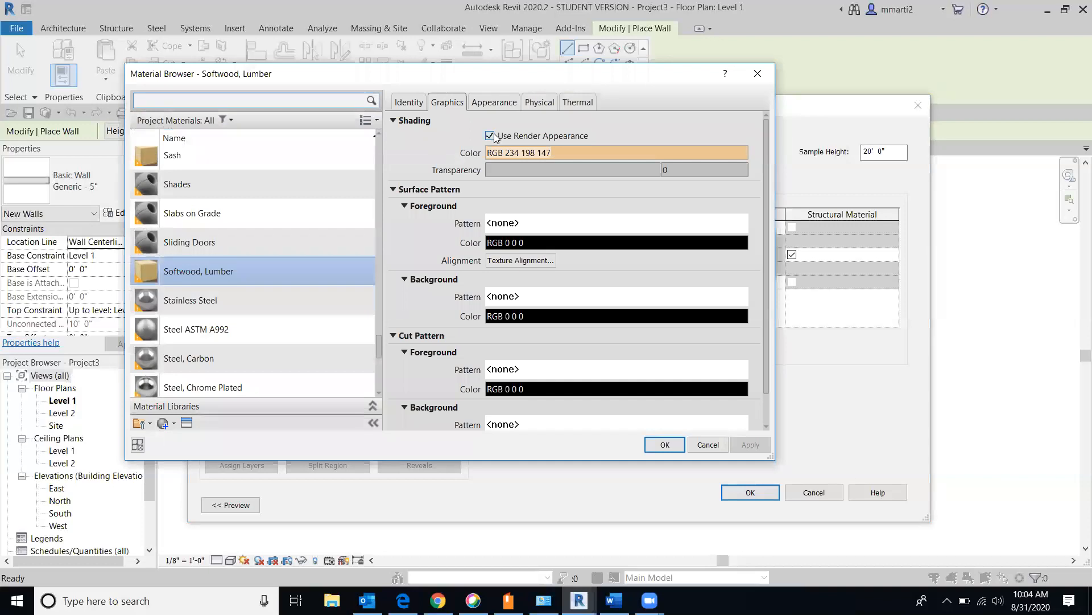
{"action": "left_click", "coordinate": [664, 445]}
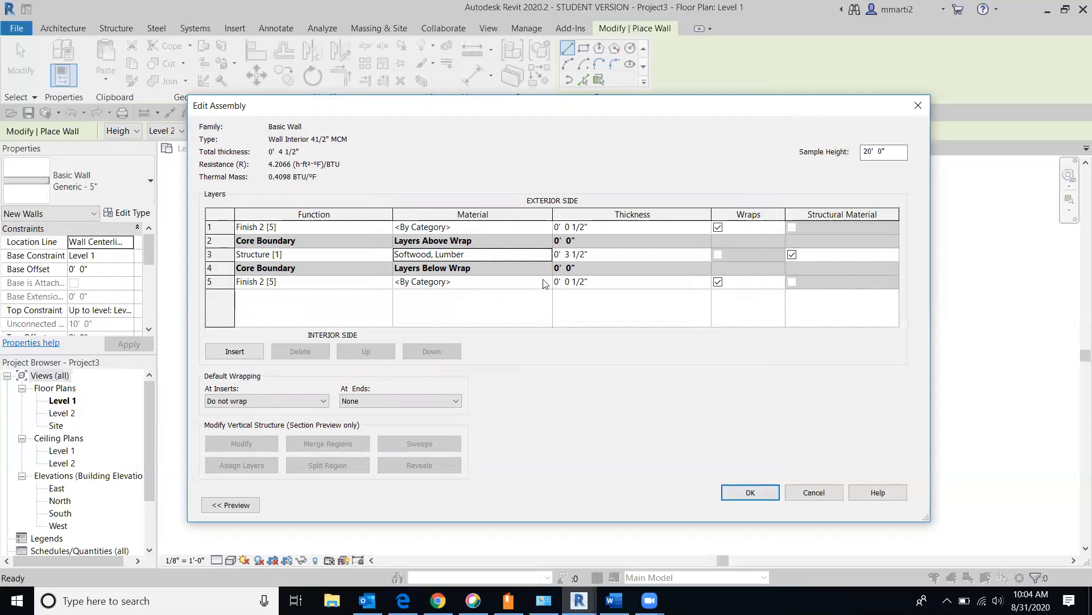
Assign the Gypsum Wall Board material to the finish layer on the exterior side of the assembly.
{"action": "left_click", "coordinate": [508, 228]}
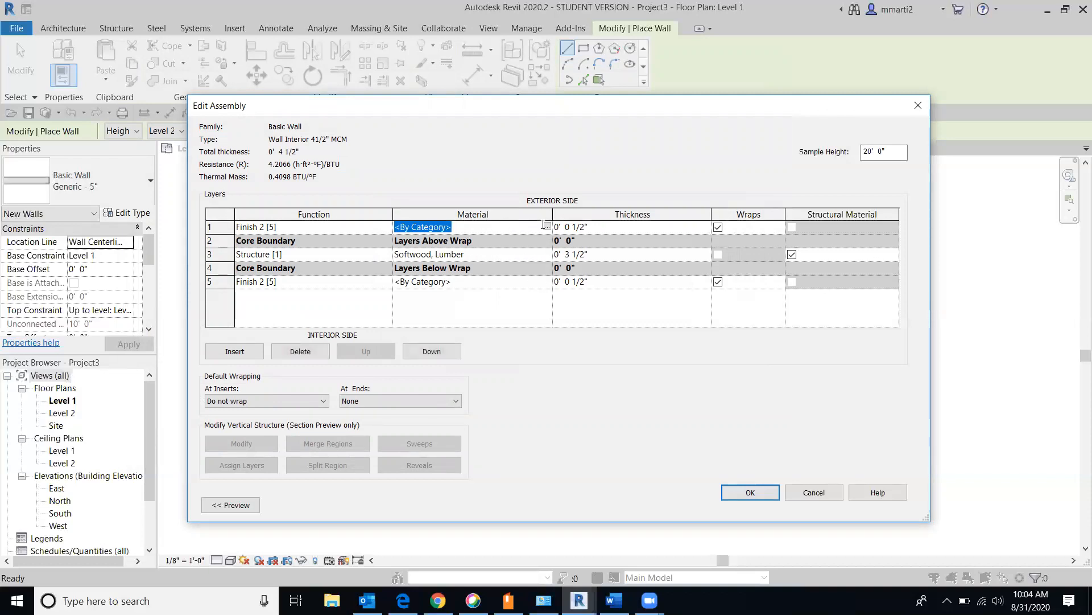
{"action": "left_click", "coordinate": [547, 227]}
{"action": "scroll", "coordinate": [280, 299], "scroll_direction": "up", "scroll_amount": 3}
{"action": "scroll", "coordinate": [280, 299], "scroll_direction": "up", "scroll_amount": 8}
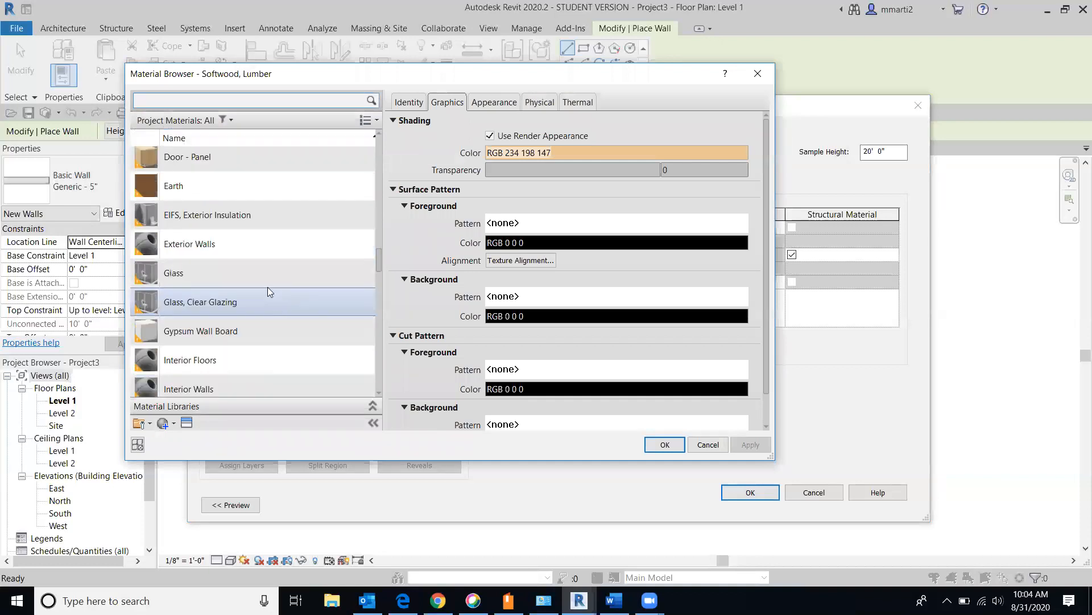
{"action": "left_click", "coordinate": [234, 330]}
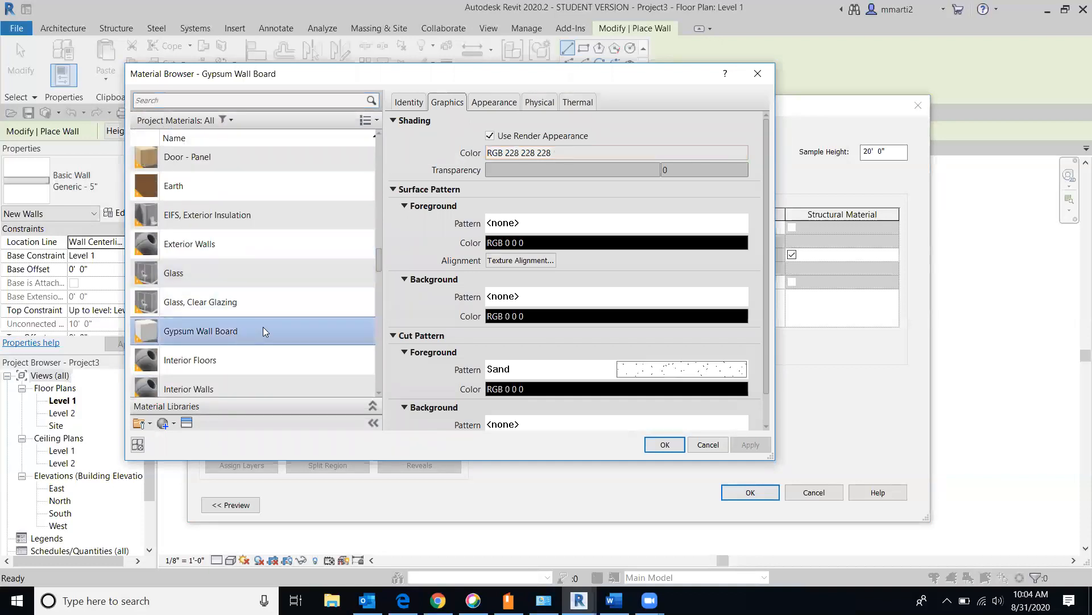
{"action": "left_click", "coordinate": [662, 446]}
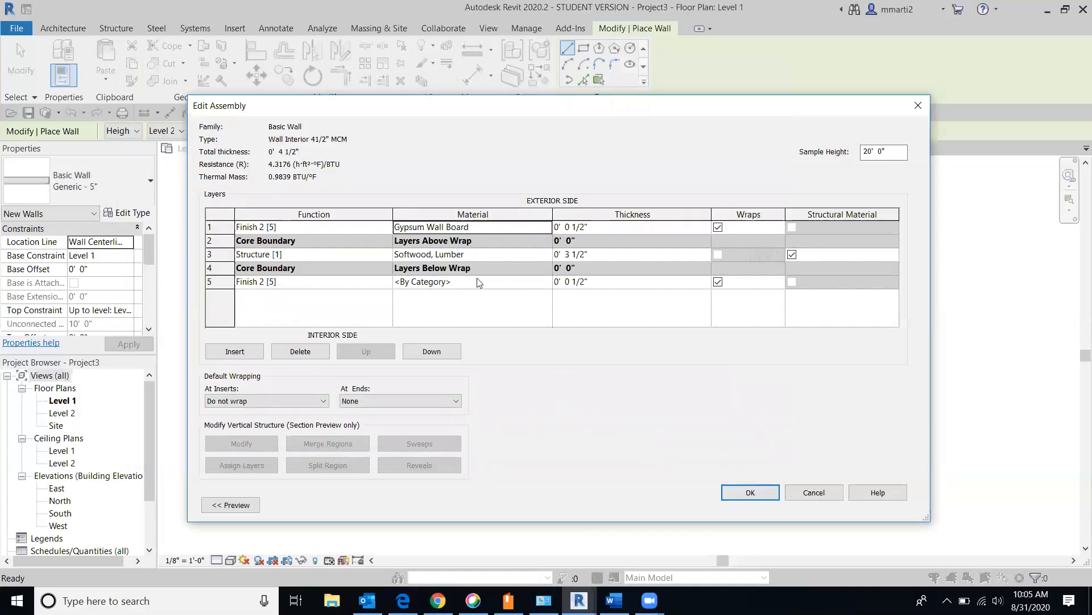
Assign Gypsum Wall Board to the finish layer on the interior side and accept the wall assembly and type settings.
{"action": "left_click", "coordinate": [536, 283]}
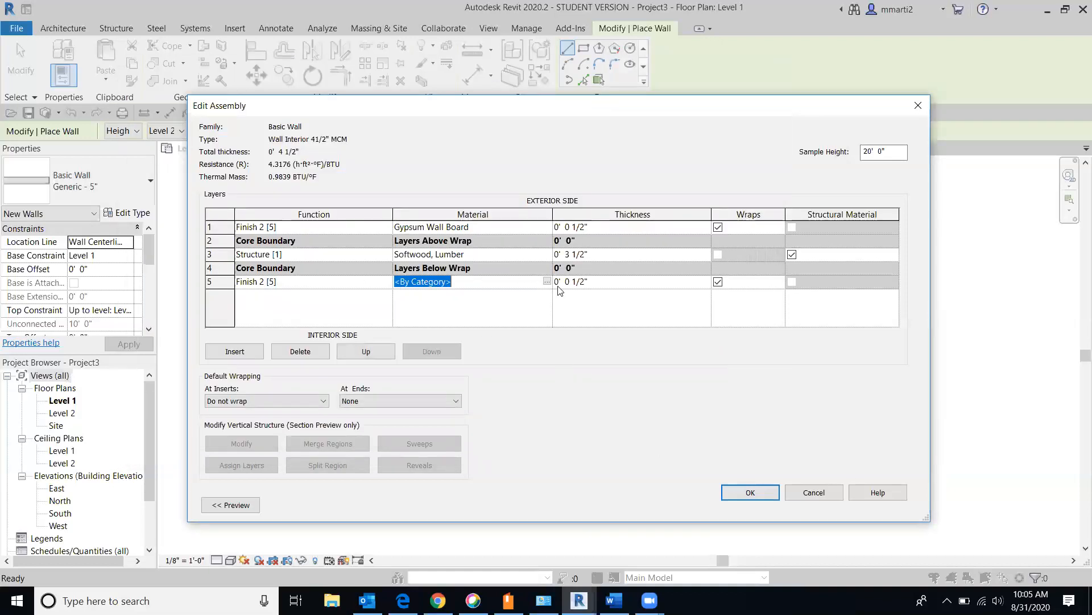
{"action": "left_click", "coordinate": [547, 281]}
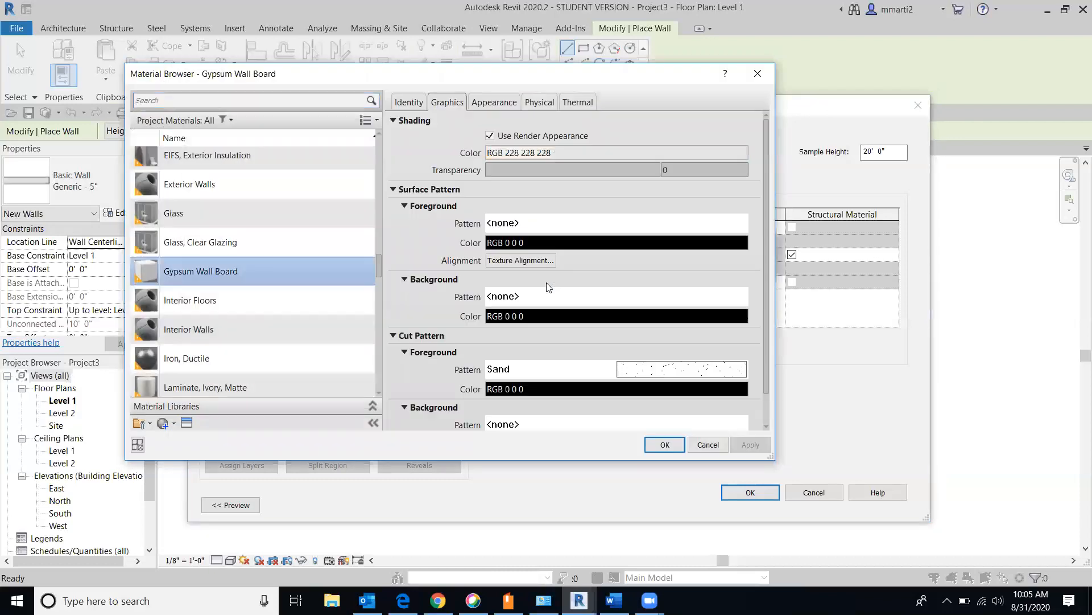
{"action": "double_click", "coordinate": [194, 271]}
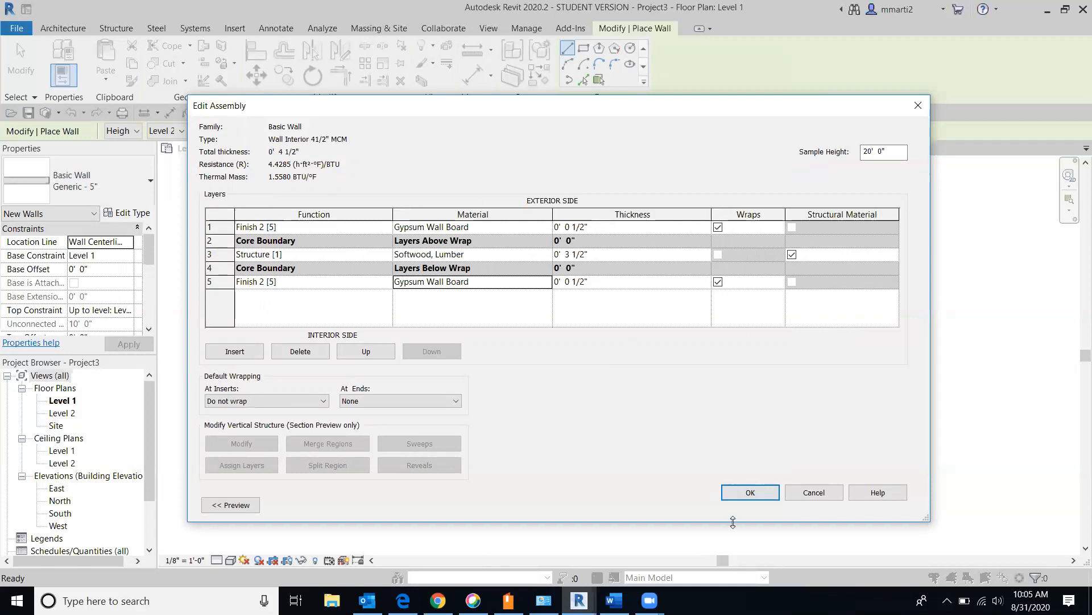
{"action": "left_click", "coordinate": [749, 493]}
{"action": "left_click", "coordinate": [749, 497]}
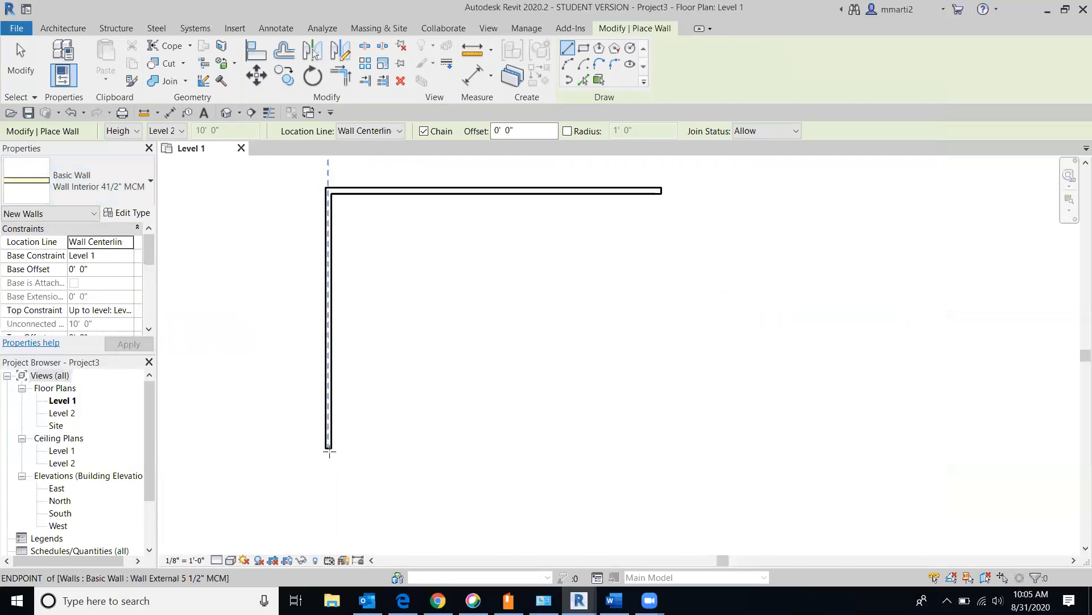
Draw a horizontal interior wall about 21' long from the lower end of the vertical exterior wall.
{"action": "scroll", "coordinate": [335, 452], "scroll_direction": "up", "scroll_amount": 3}
{"action": "left_click", "coordinate": [327, 439]}
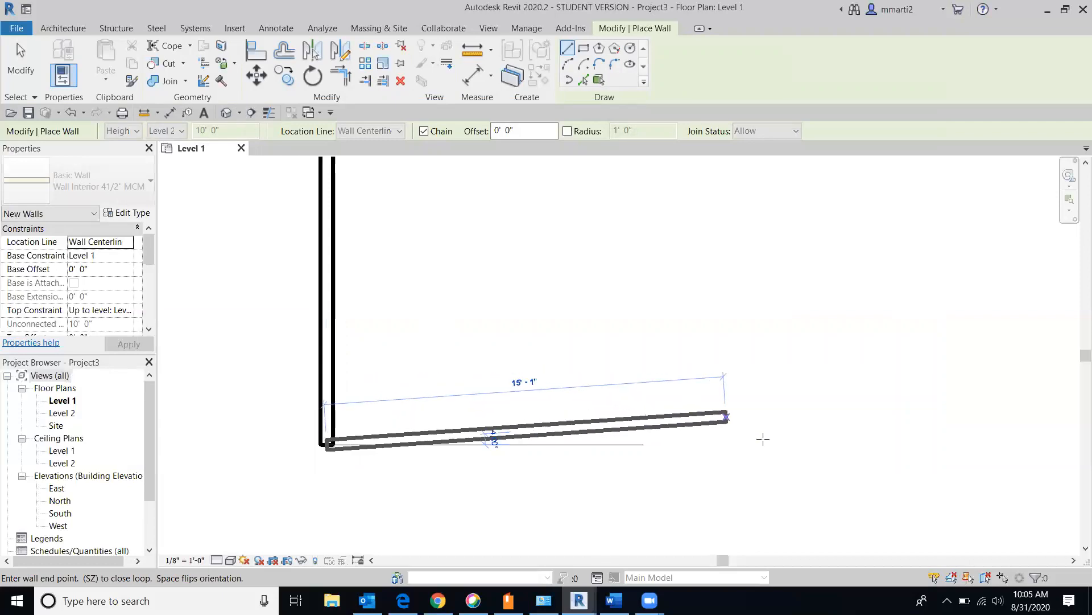
{"action": "middle_click_drag", "start_coordinate": [785, 477], "coordinate": [637, 555]}
{"action": "scroll", "coordinate": [591, 470], "scroll_direction": "down", "scroll_amount": 2}
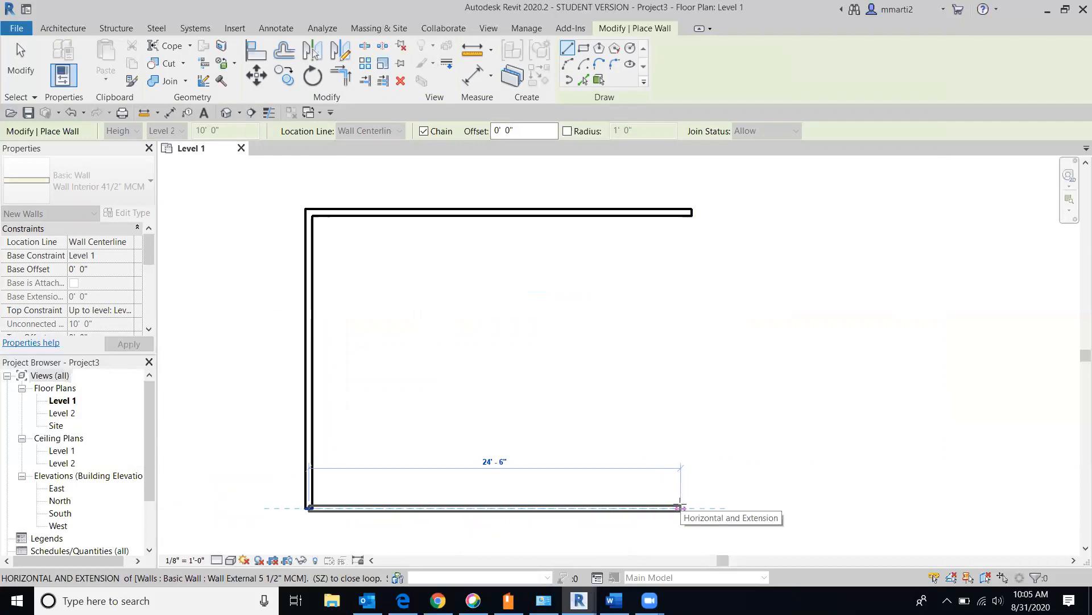
{"action": "left_click", "coordinate": [628, 508]}
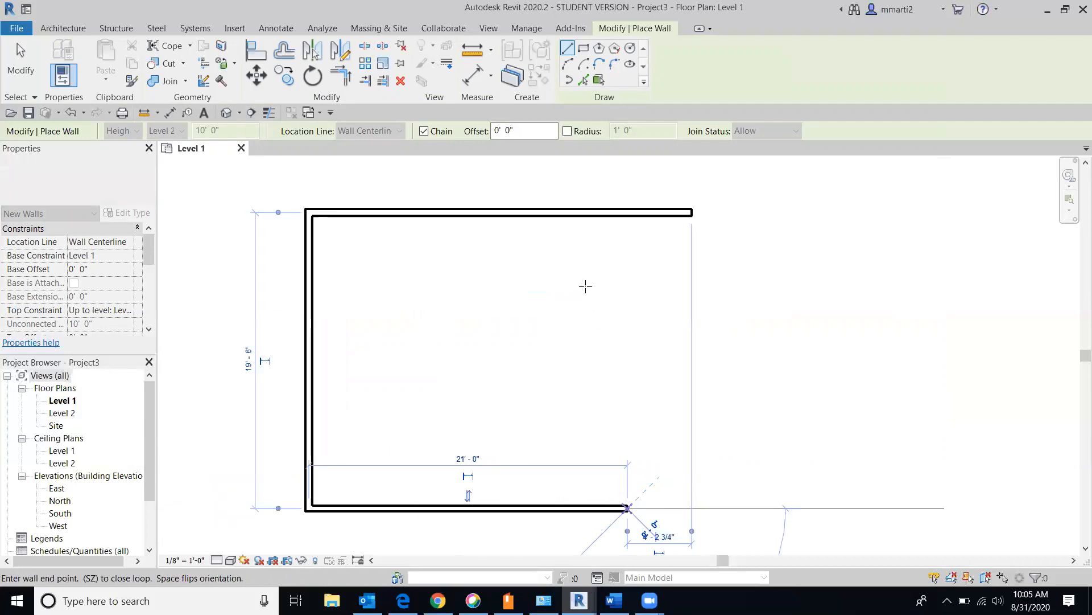
Continue with a vertical interior wall up to the upper exterior wall, closing the room, and finish wall placement.
{"action": "left_click", "coordinate": [628, 212]}
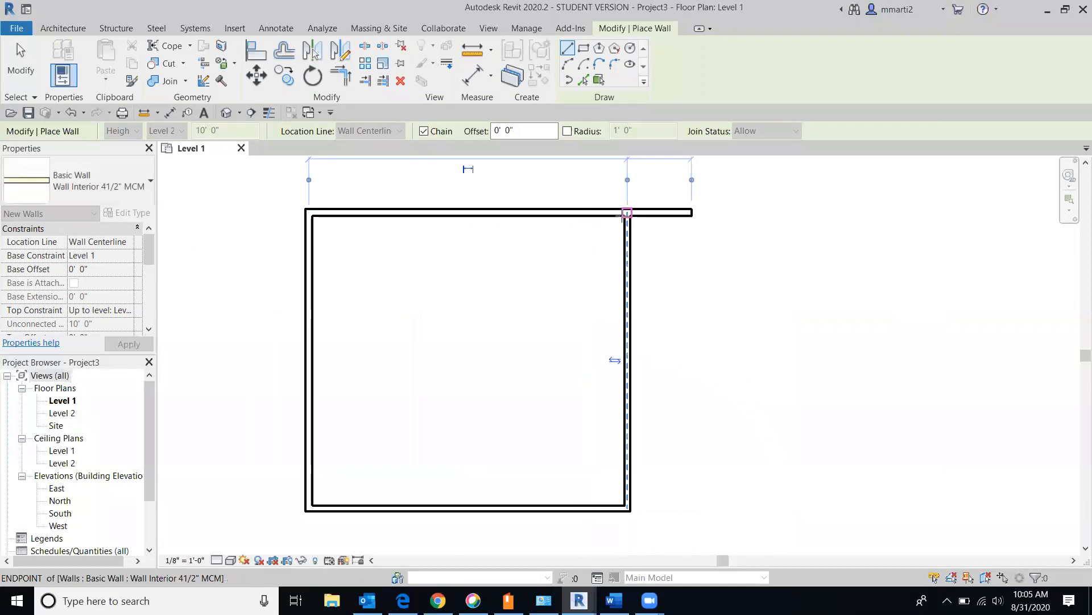
{"action": "right_click", "coordinate": [763, 300]}
{"action": "left_click", "coordinate": [778, 309]}
{"action": "right_click", "coordinate": [778, 308]}
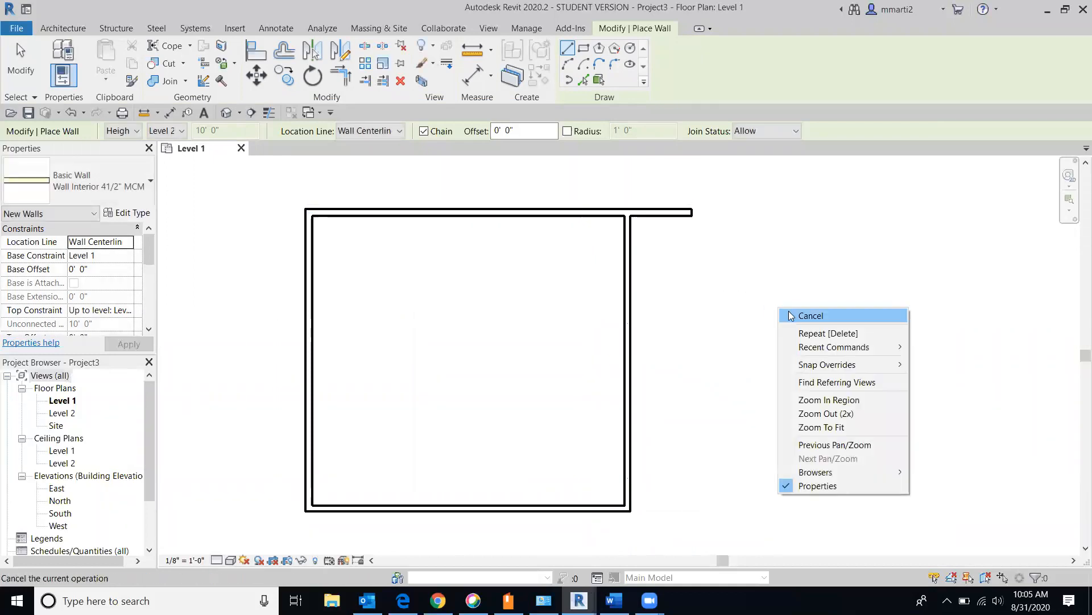
{"action": "left_click", "coordinate": [792, 312]}
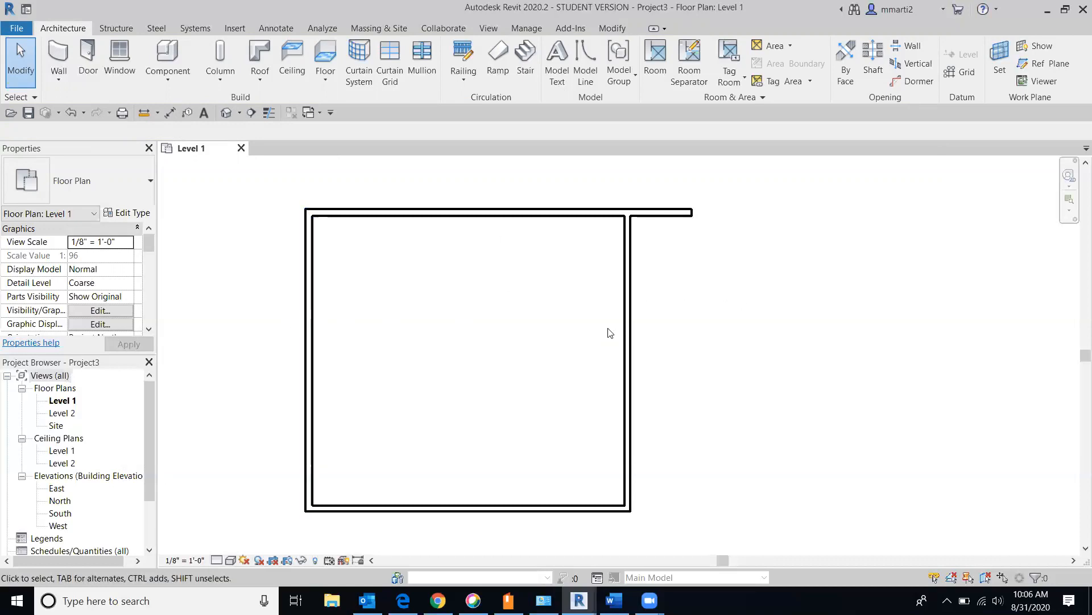
Move the new vertical interior wall's dimension witness lines to the room-side faces of that wall and the opposite exterior wall.
{"action": "left_click", "coordinate": [627, 333]}
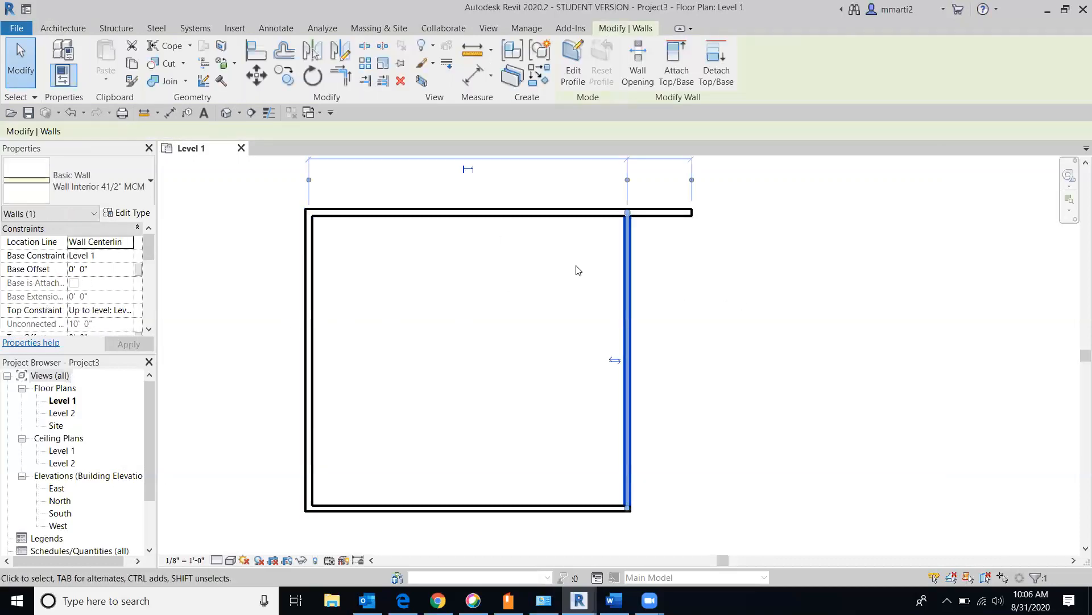
{"action": "middle_click_drag", "start_coordinate": [574, 261], "coordinate": [594, 418]}
{"action": "scroll", "coordinate": [593, 419], "scroll_direction": "up", "scroll_amount": 1}
{"action": "scroll", "coordinate": [414, 384], "scroll_direction": "up", "scroll_amount": 1}
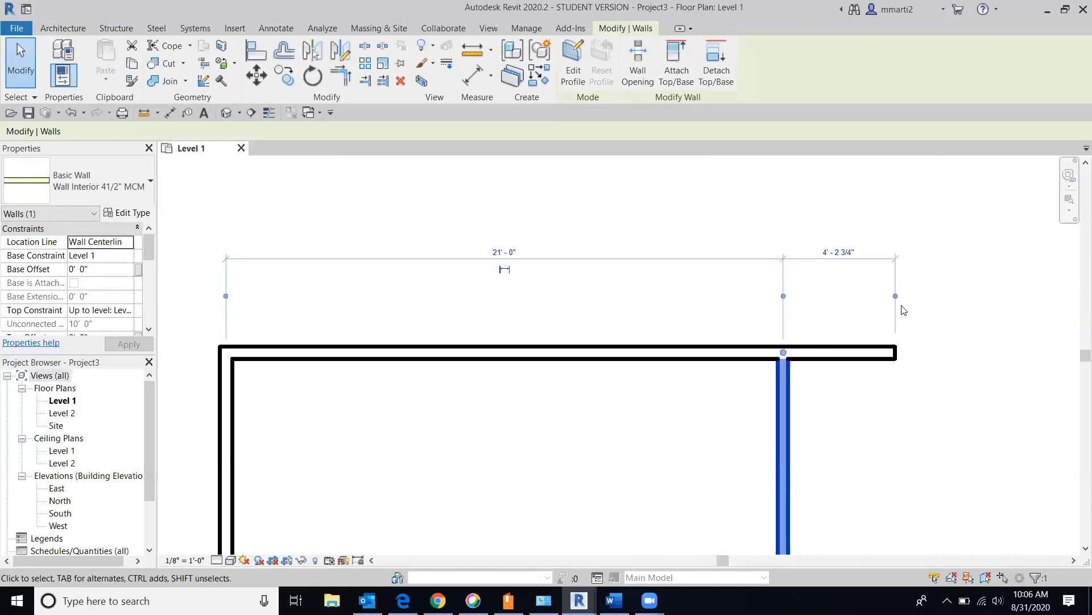
{"action": "left_click_drag", "start_coordinate": [226, 296], "coordinate": [232, 296]}
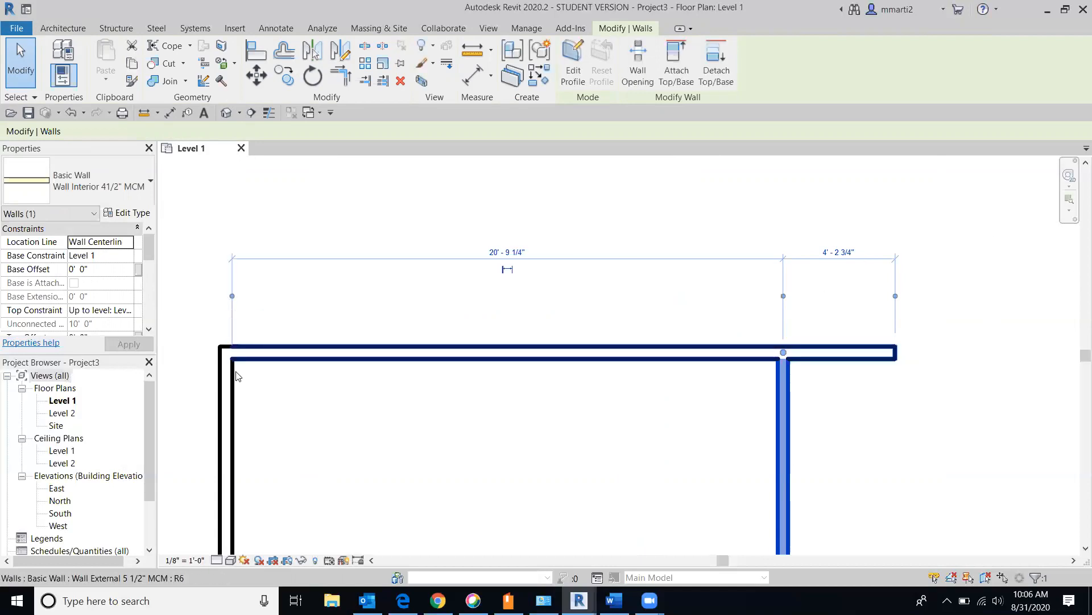
{"action": "left_click", "coordinate": [233, 297]}
{"action": "left_click", "coordinate": [221, 296]}
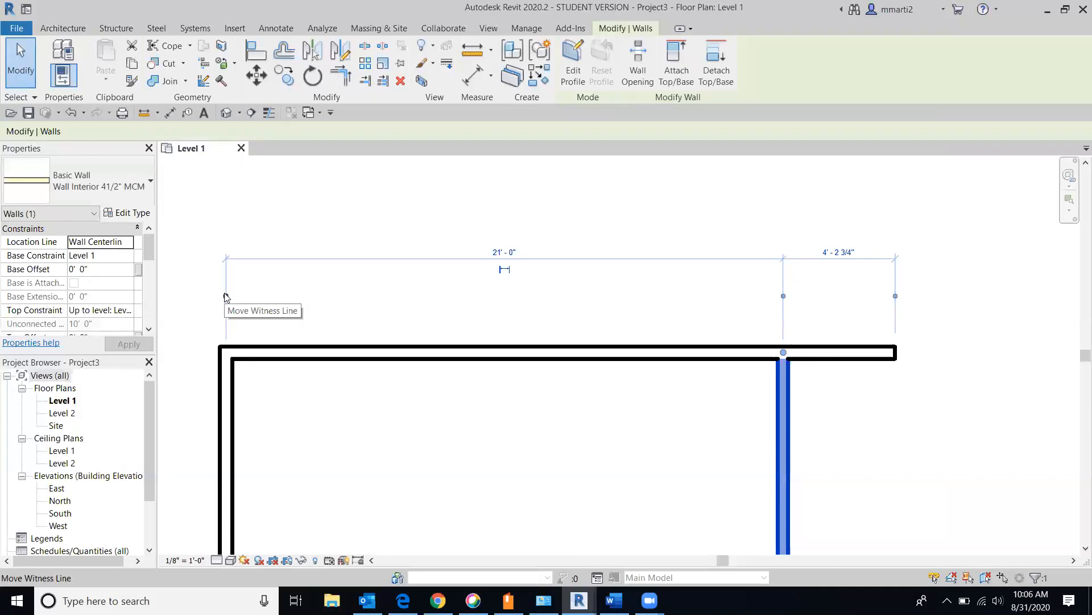
{"action": "left_click", "coordinate": [227, 297]}
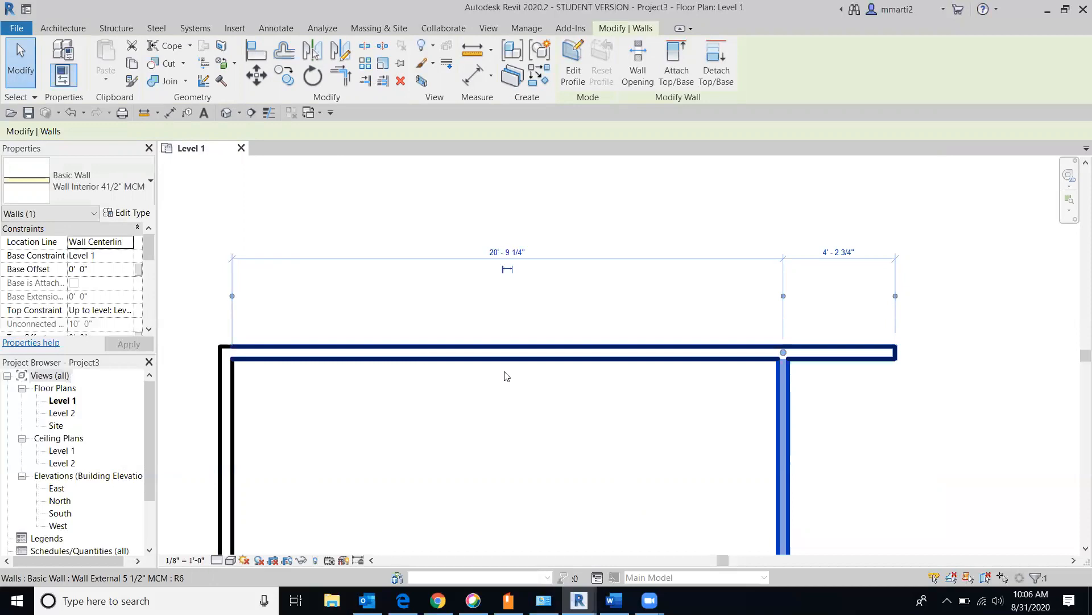
{"action": "left_click", "coordinate": [784, 296]}
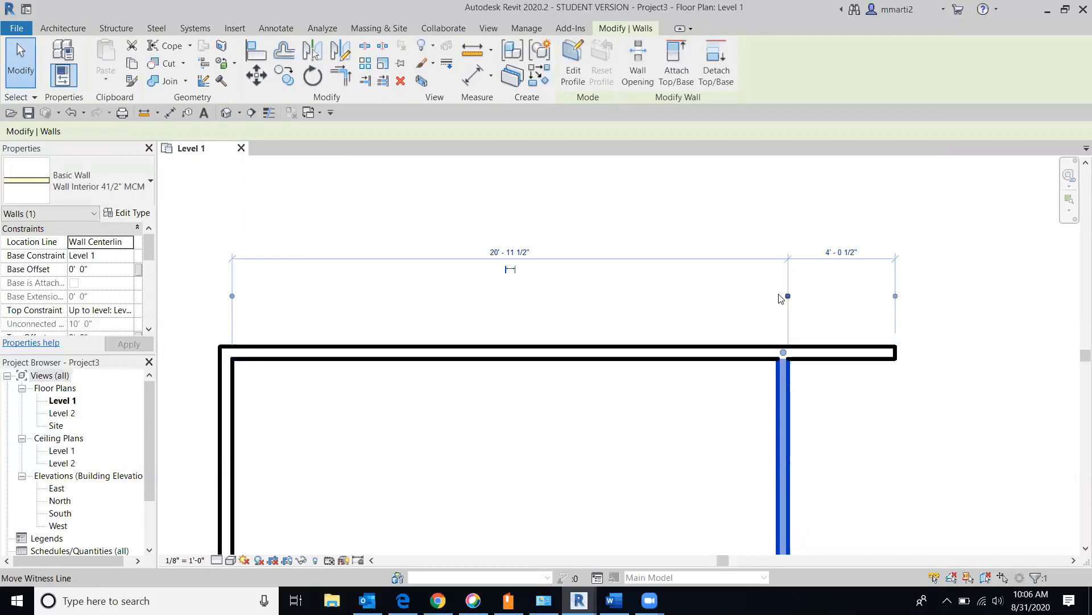
{"action": "left_click", "coordinate": [788, 297]}
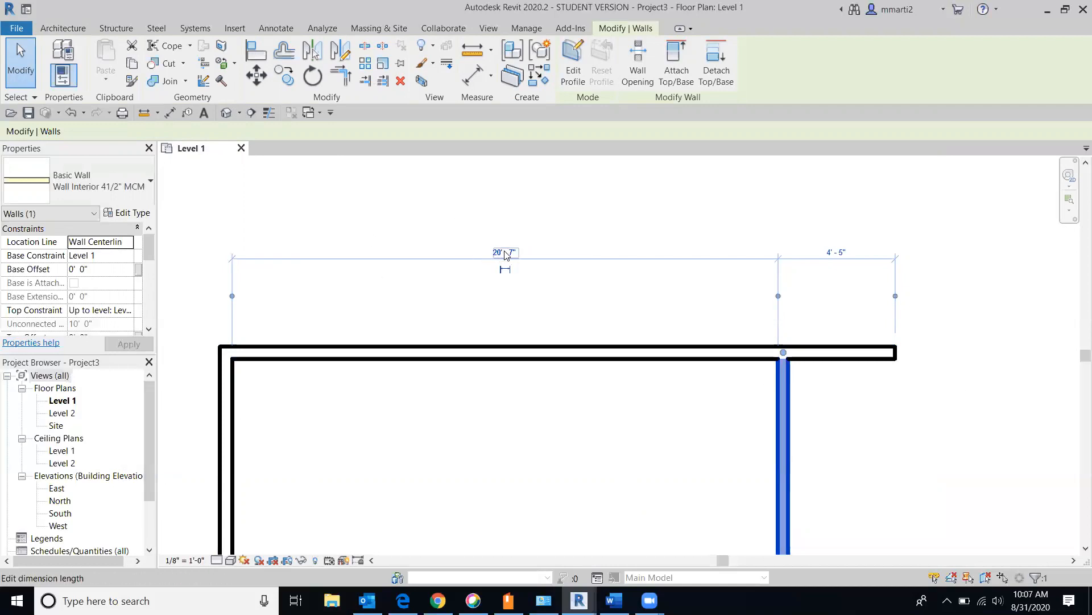
Set the clear distance between the two vertical walls' inner faces to 21' and make the temporary dimensions permanent.
{"action": "left_click", "coordinate": [507, 253]}
{"action": "type", "text": "221"}
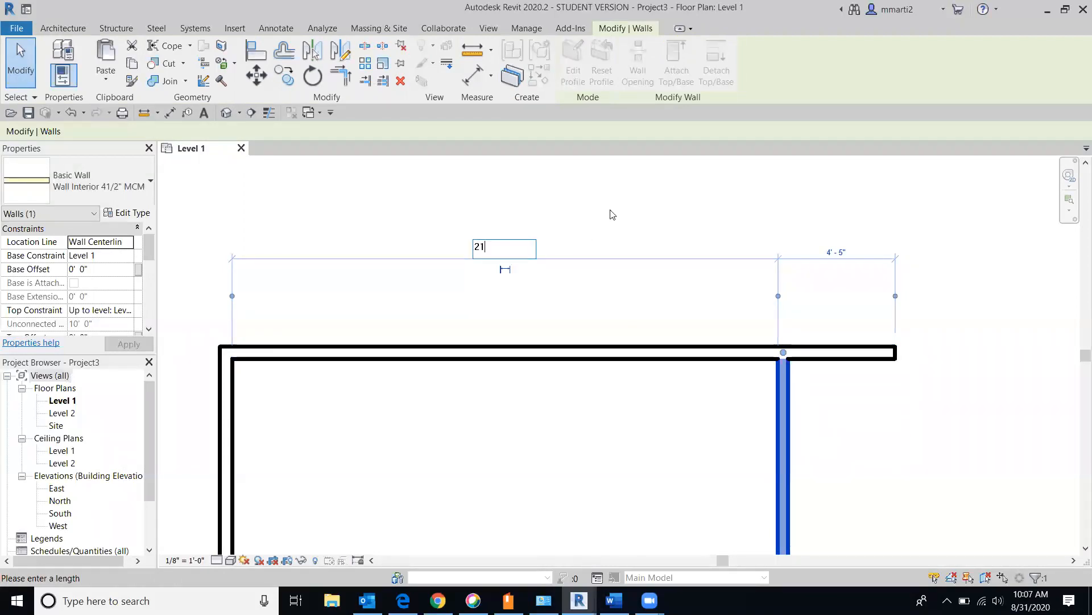
{"action": "key", "text": "Return"}
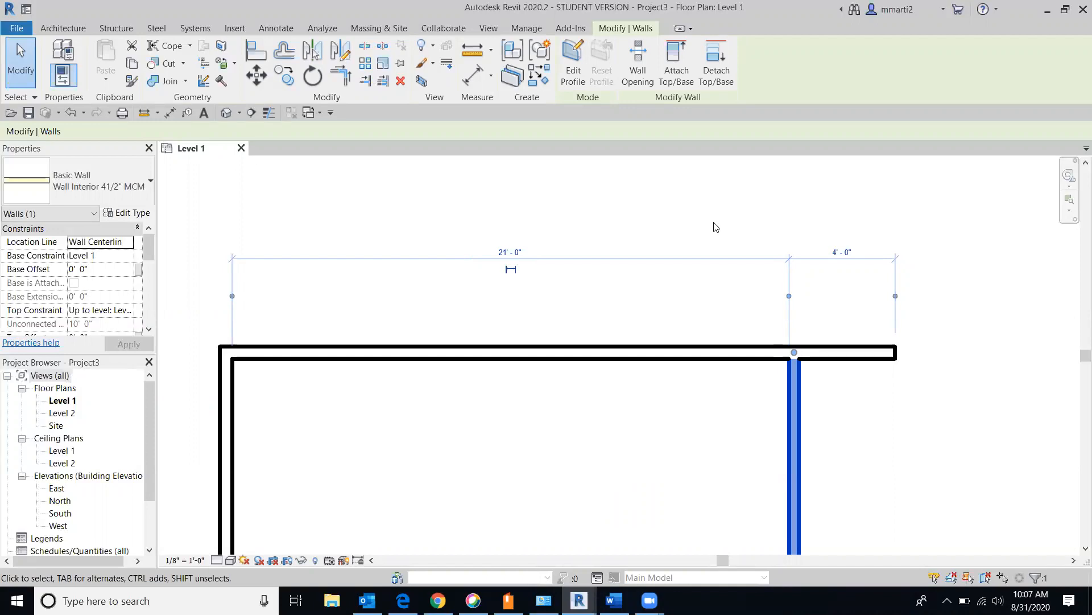
{"action": "left_click", "coordinate": [510, 271]}
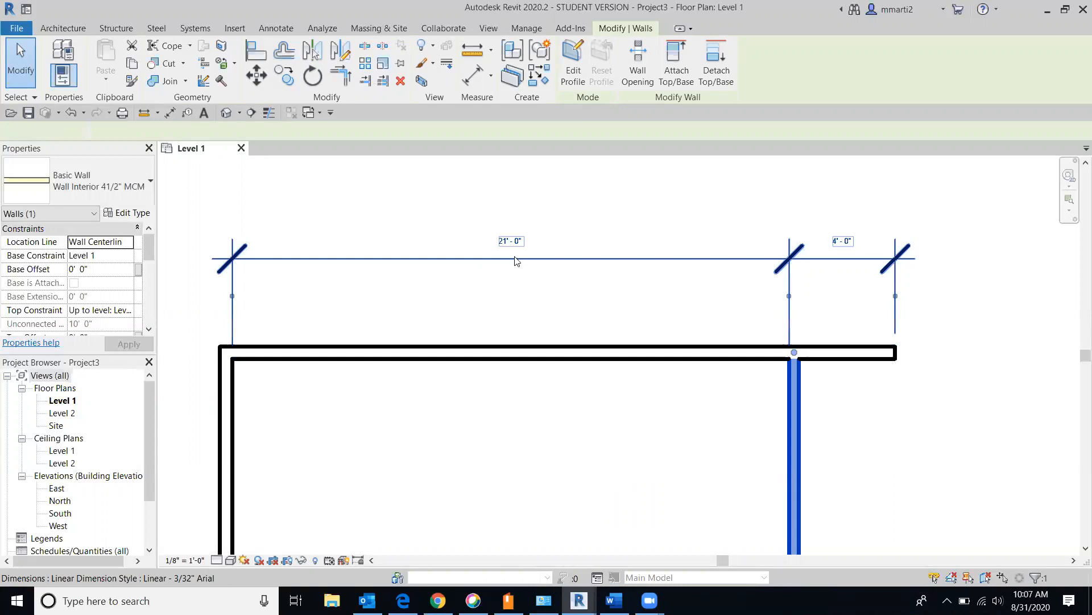
{"action": "left_click", "coordinate": [513, 260]}
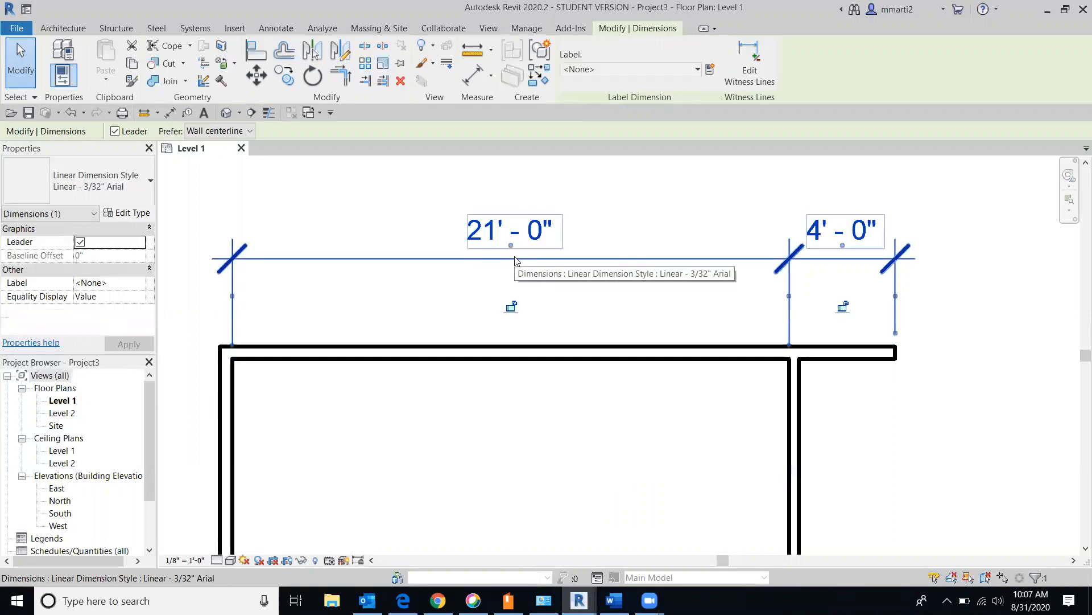
Lock and unlock the 21' dimension segment, and reselect the dimension string.
{"action": "left_click", "coordinate": [511, 307]}
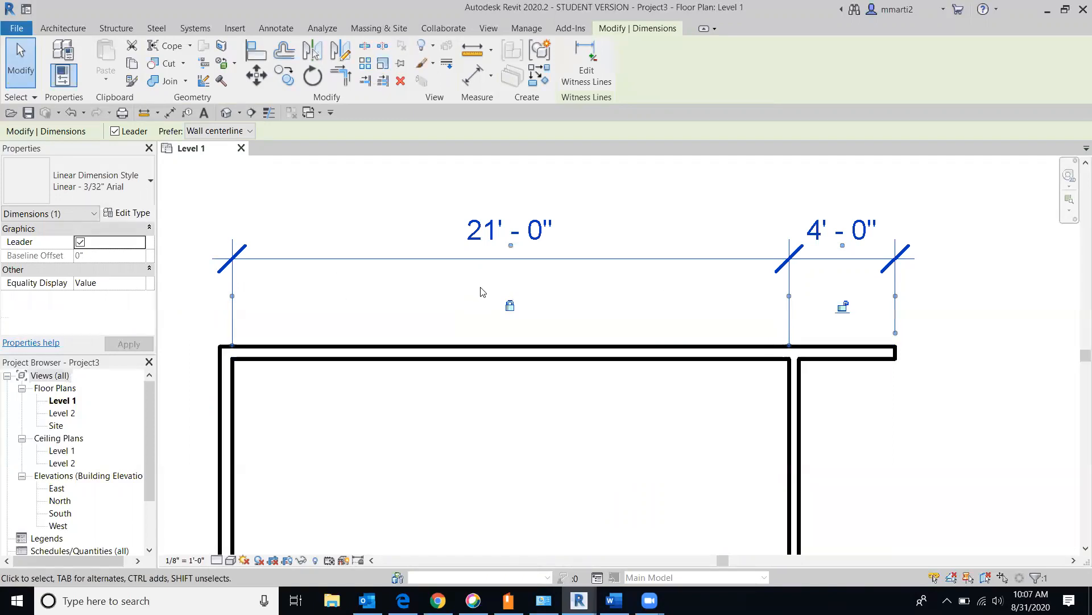
{"action": "left_click", "coordinate": [510, 306]}
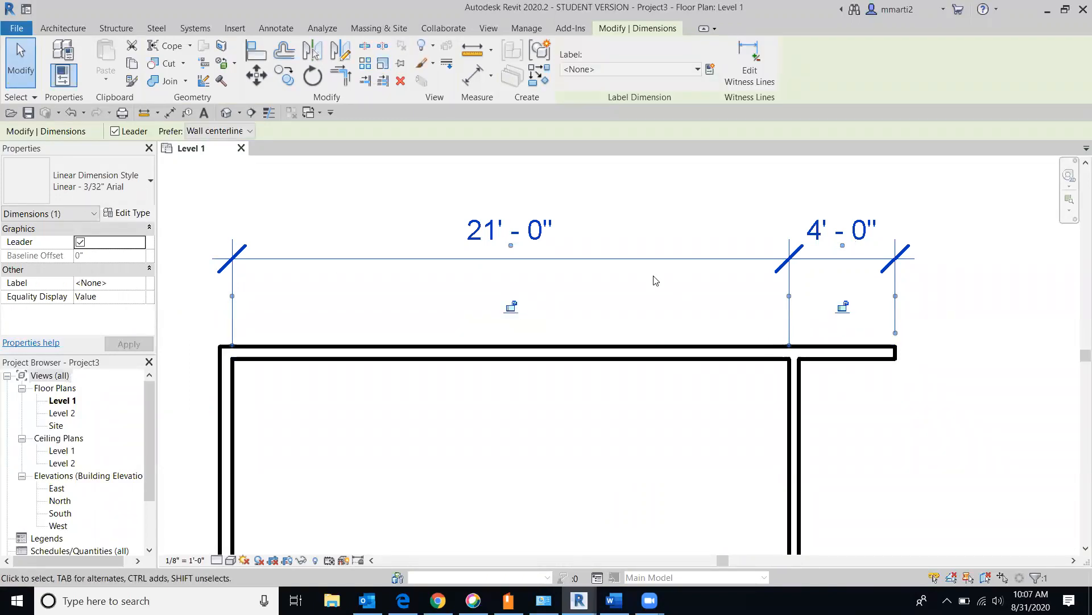
{"action": "left_click", "coordinate": [995, 371]}
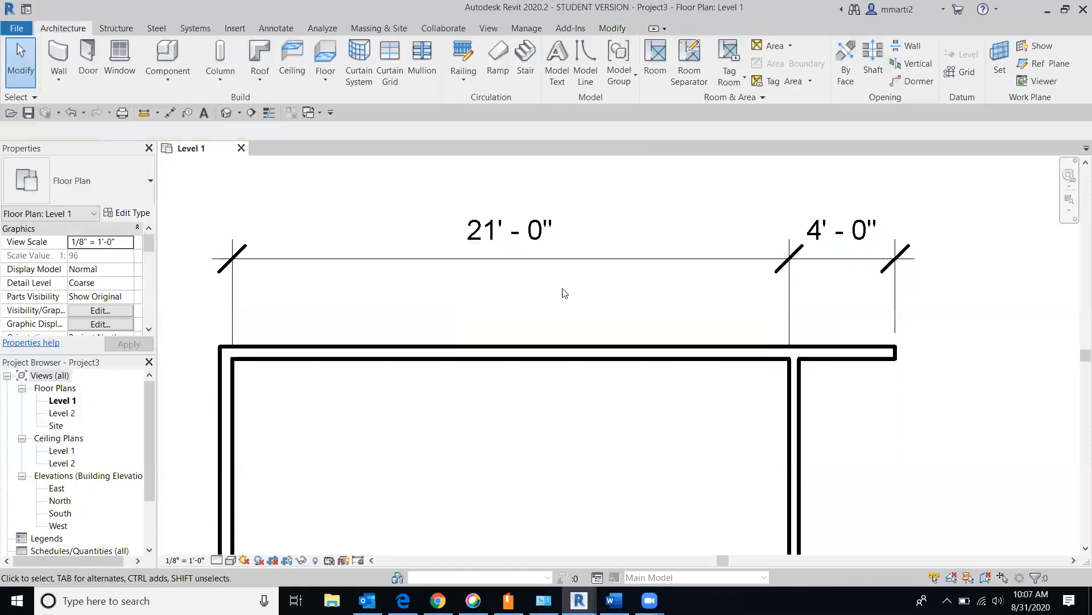
{"action": "left_click", "coordinate": [596, 263]}
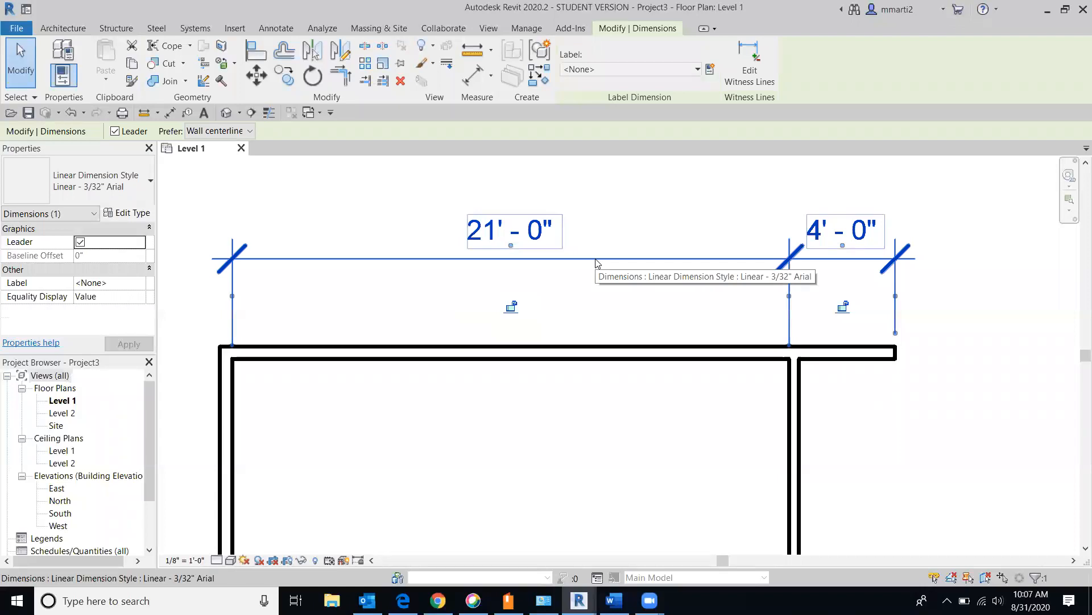
Delete the permanent dimension string above the upper exterior wall.
{"action": "key", "text": "Delete"}
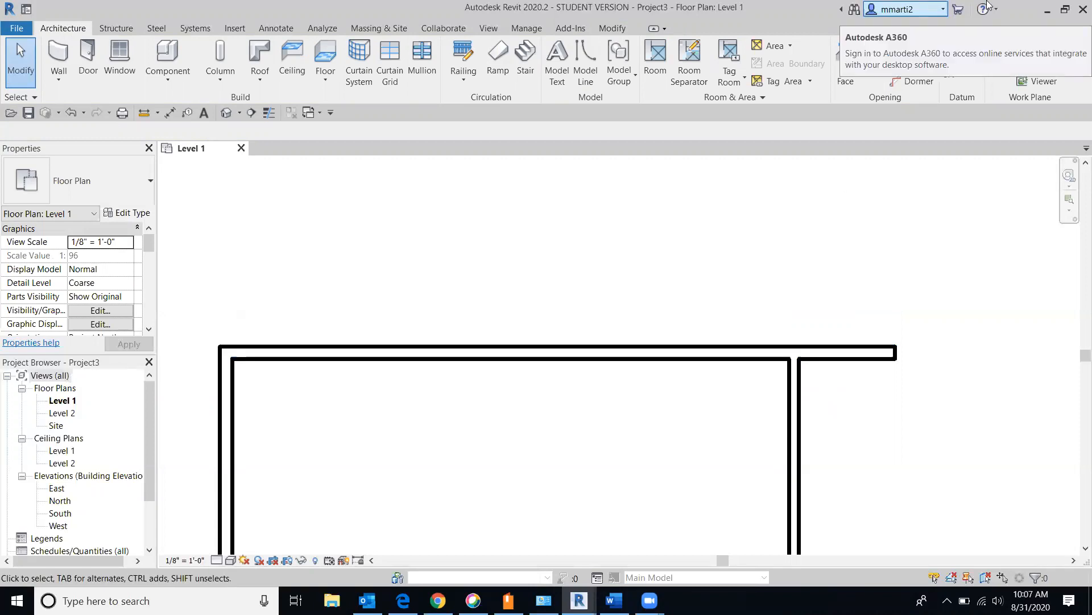
Move the vertical interior wall toward the opposite exterior wall while it is undimensioned, and undo the move.
{"action": "scroll", "coordinate": [688, 211], "scroll_direction": "down", "scroll_amount": 1}
{"action": "middle_click_drag", "start_coordinate": [690, 211], "coordinate": [637, 117]}
{"action": "left_click_drag", "start_coordinate": [711, 336], "coordinate": [595, 348]}
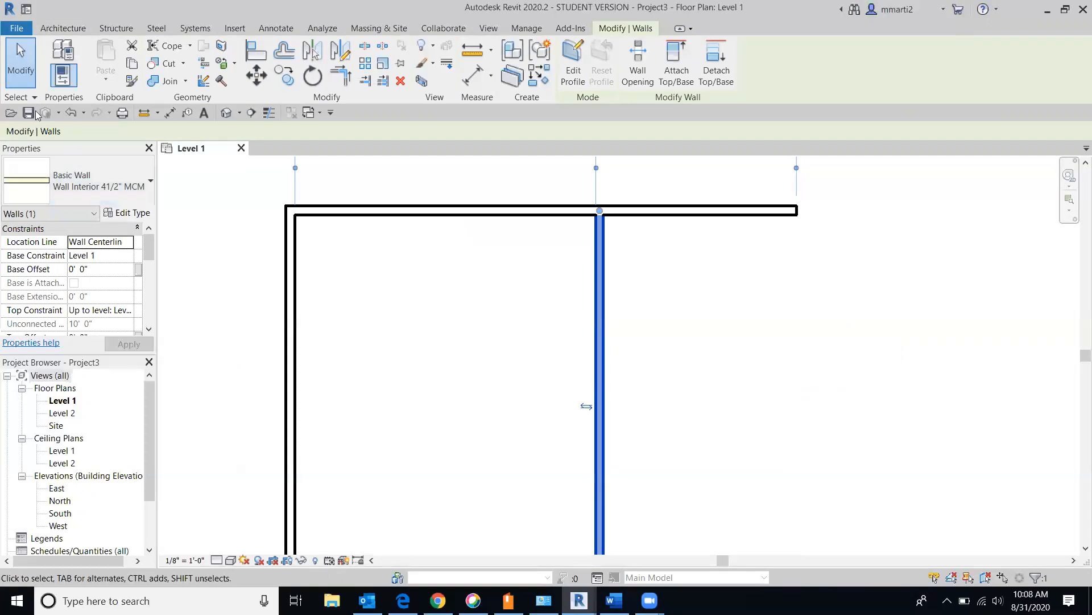
{"action": "left_click", "coordinate": [70, 112]}
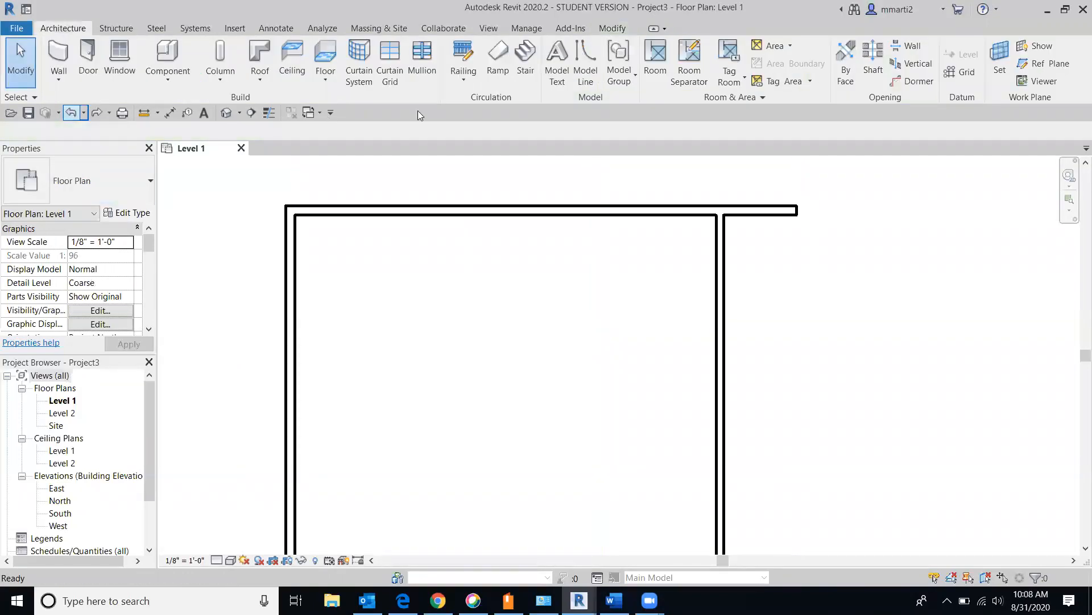
Set the vertical exterior wall's temporary dimension to the room-side faces of both vertical walls, make it permanent and lock it.
{"action": "left_click", "coordinate": [289, 284]}
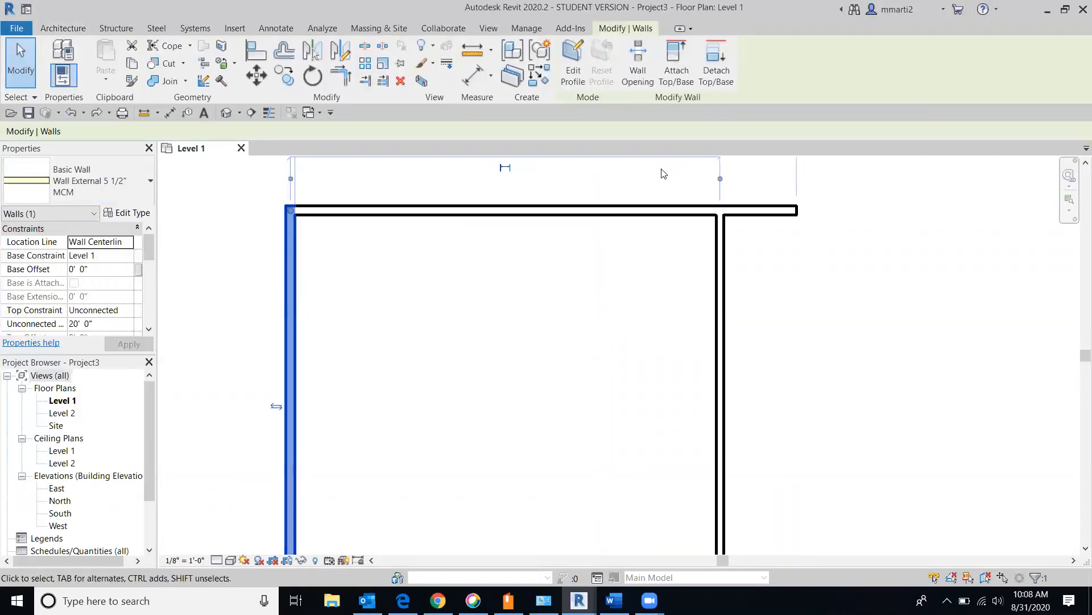
{"action": "middle_click_drag", "start_coordinate": [542, 357], "coordinate": [557, 448]}
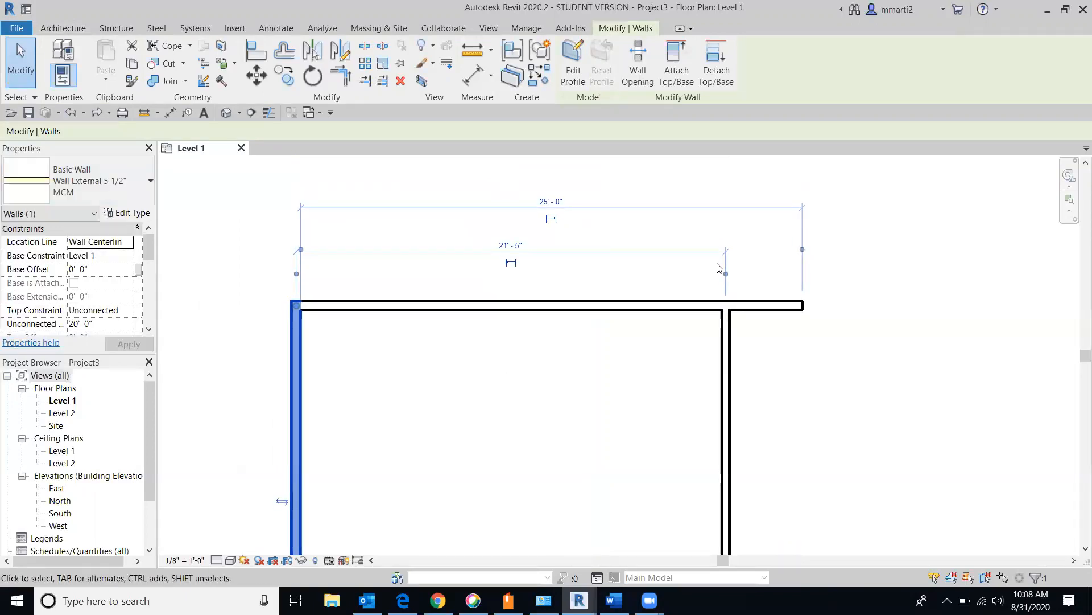
{"action": "left_click_drag", "start_coordinate": [726, 275], "coordinate": [722, 275]}
{"action": "left_click_drag", "start_coordinate": [296, 277], "coordinate": [301, 276]}
{"action": "left_click", "coordinate": [512, 262]}
{"action": "left_click", "coordinate": [508, 260]}
{"action": "left_click", "coordinate": [511, 286]}
Move the vertical exterior wall outward with its dimension locked, and bring it back to its original position.
{"action": "left_click", "coordinate": [296, 422]}
{"action": "middle_click_drag", "start_coordinate": [296, 423], "coordinate": [185, 422]}
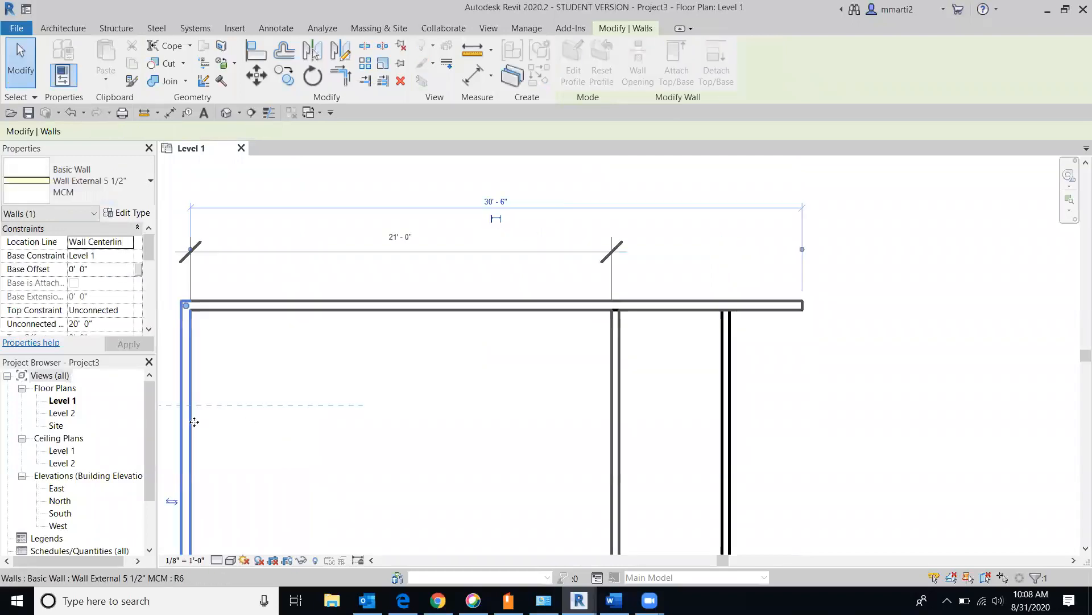
{"action": "left_click_drag", "start_coordinate": [196, 423], "coordinate": [292, 413]}
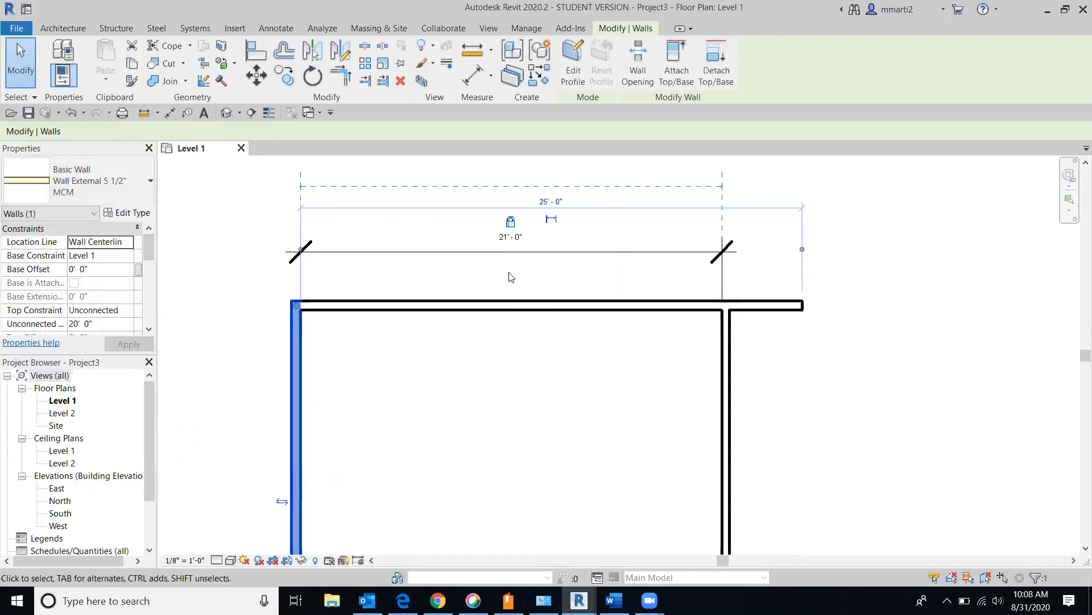
Unlock the dimension between the two vertical walls and delete it.
{"action": "left_click", "coordinate": [511, 221]}
{"action": "left_click", "coordinate": [587, 252]}
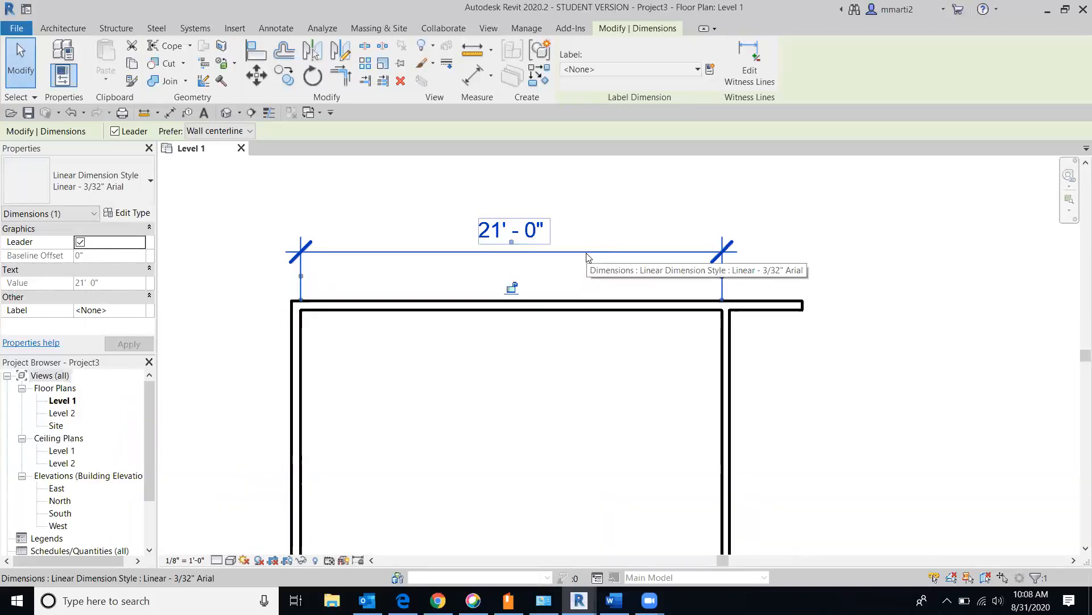
{"action": "key", "text": "Delete"}
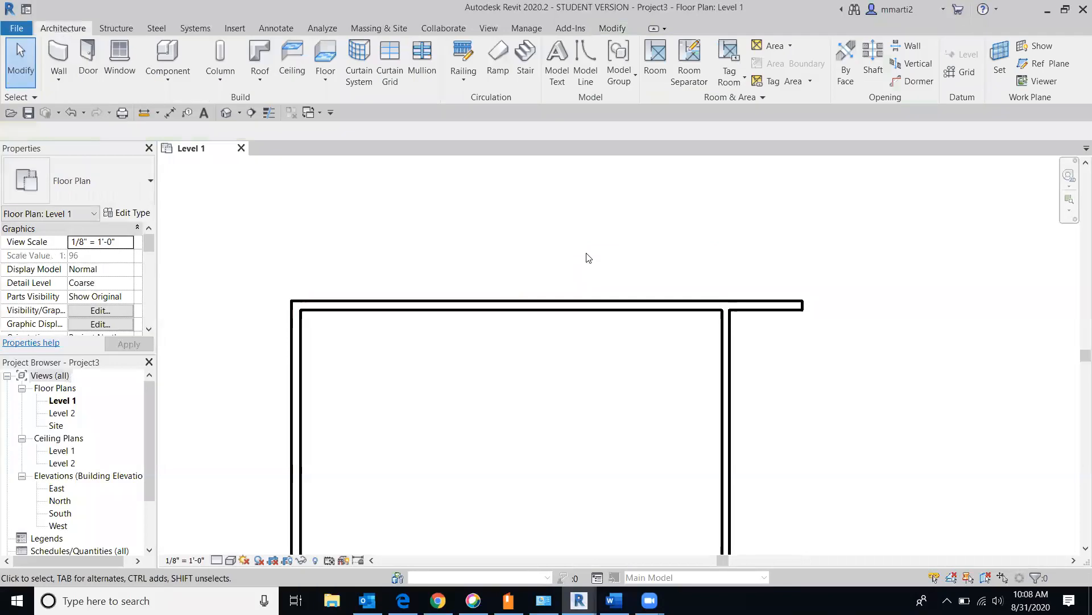
{"action": "scroll", "coordinate": [375, 272], "scroll_direction": "down", "scroll_amount": 1}
{"action": "scroll", "coordinate": [439, 390], "scroll_direction": "down", "scroll_amount": 1}
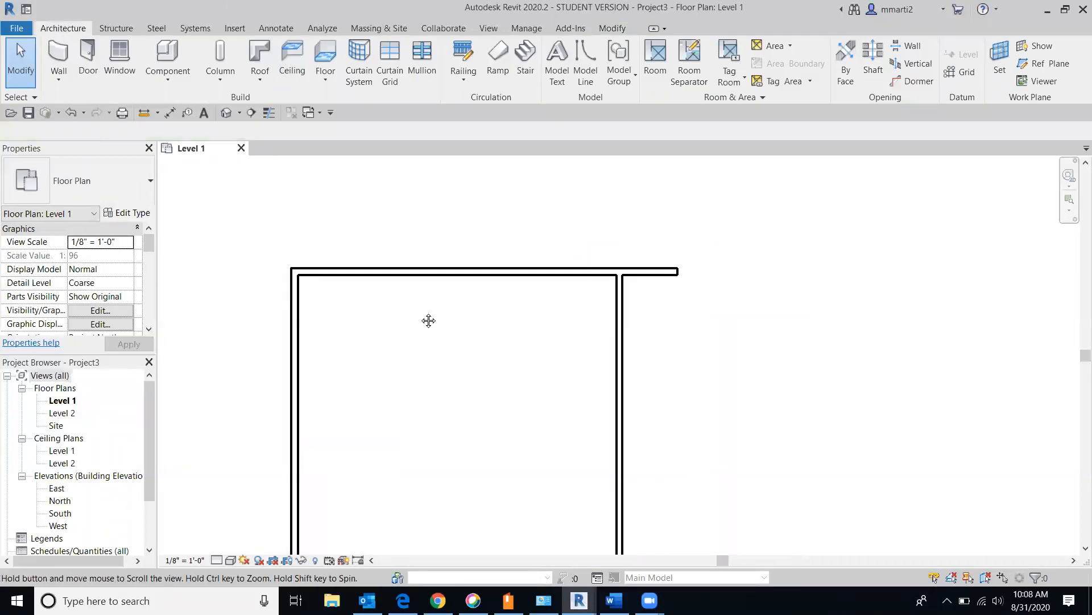